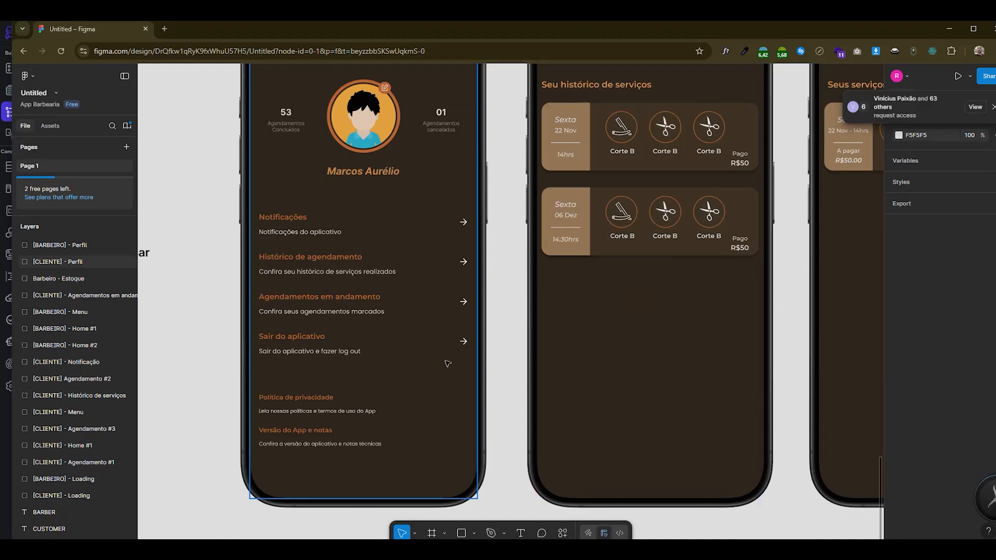
- Look over the customer and barber screens of the barbershop app design to compare their layouts
scroll(494, 340, "down", 3)
scroll(269, 371, "down", 10)
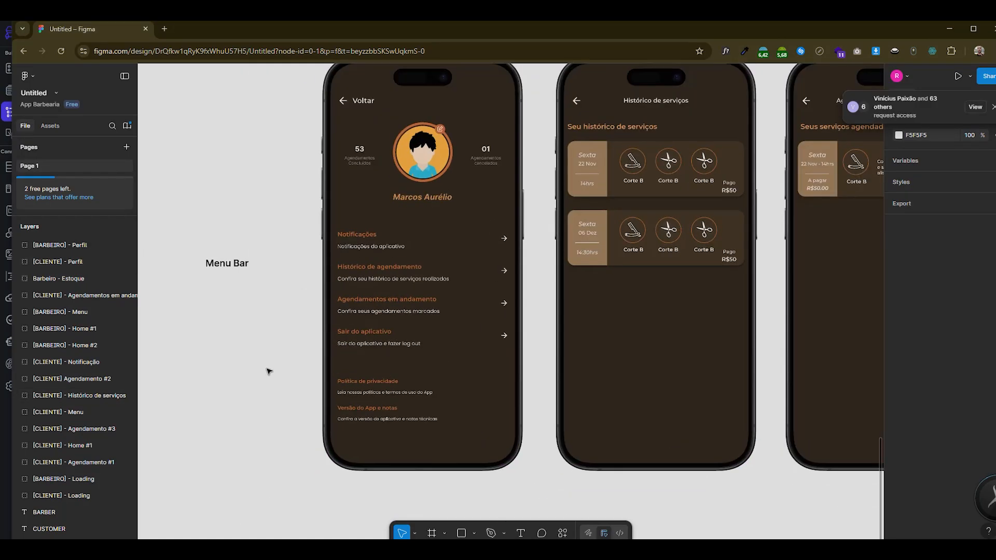
scroll(456, 319, "down", 5)
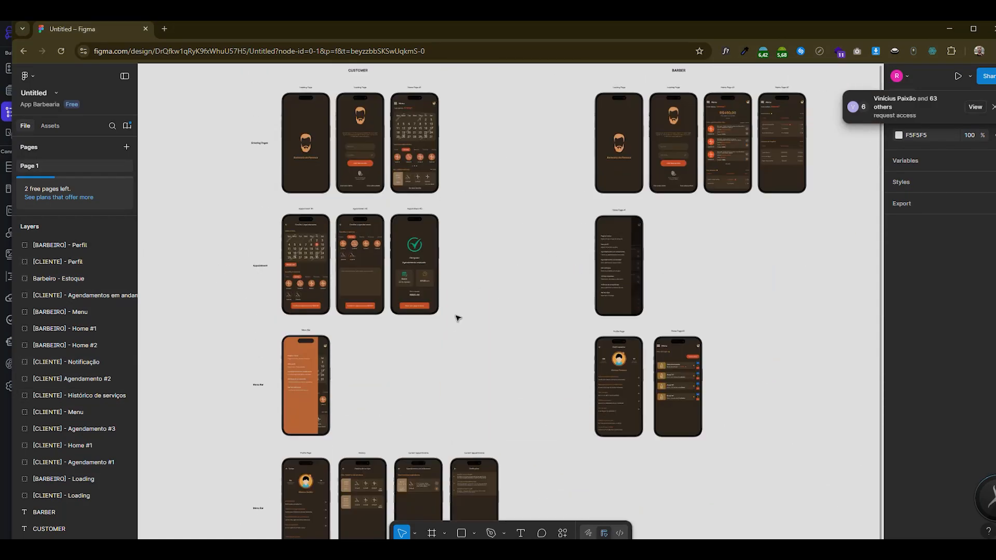
scroll(743, 378, "up", 5)
scroll(715, 327, "up", 5)
scroll(716, 327, "down", 3)
scroll(716, 307, "down", 5)
scroll(370, 383, "up", 4)
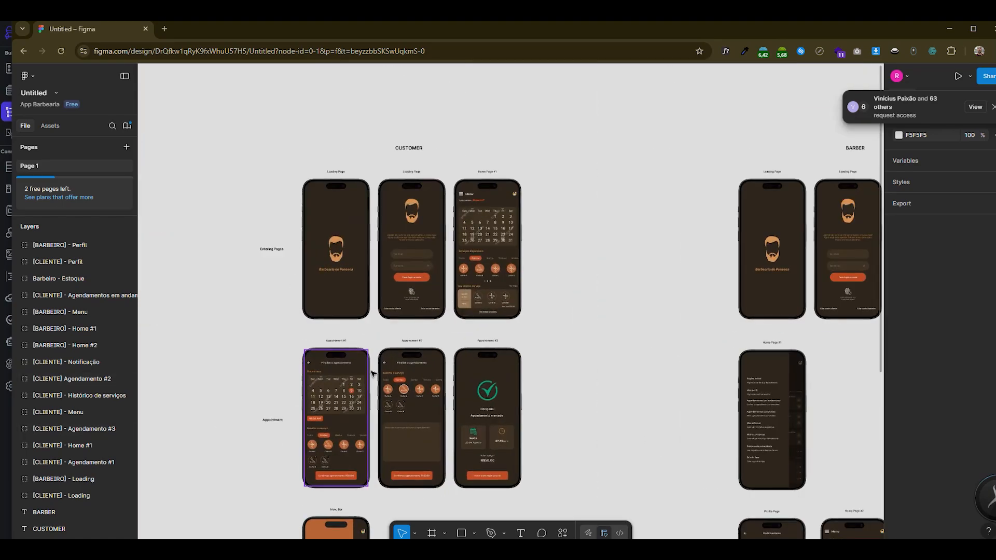
scroll(371, 375, "down", 3)
scroll(659, 245, "right", 4)
scroll(660, 247, "down", 3)
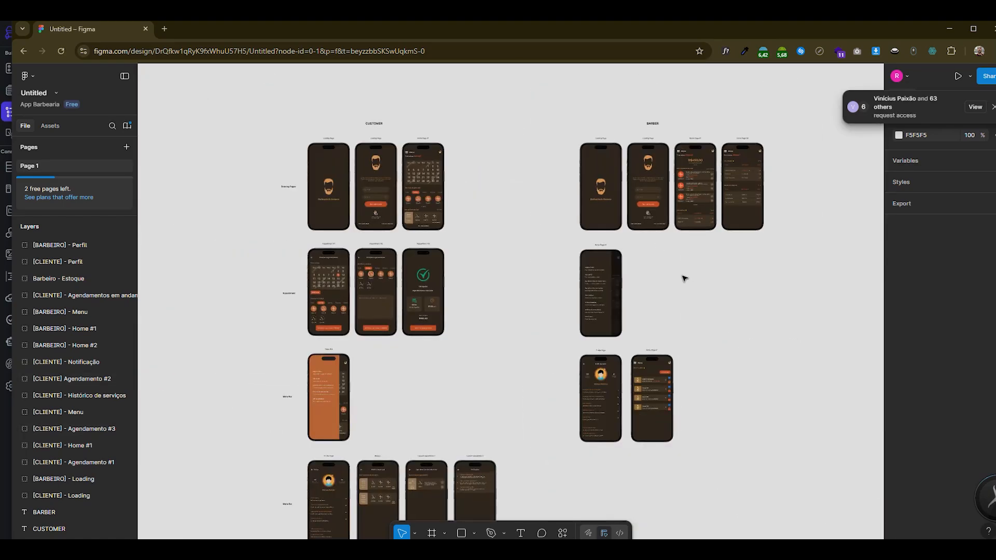
scroll(685, 278, "up", 6)
scroll(723, 199, "down", 3)
scroll(723, 203, "down", 3)
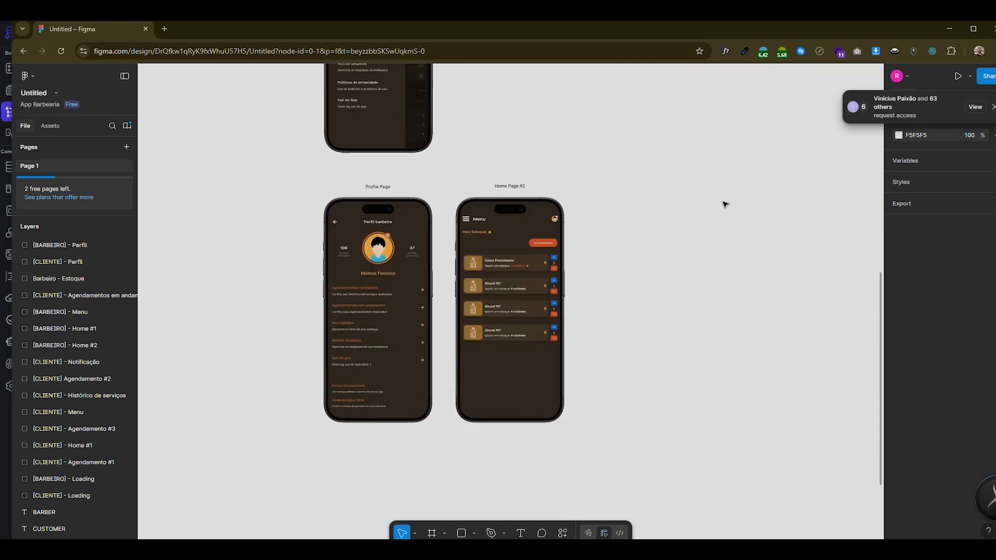
scroll(519, 290, "down", 4)
scroll(291, 391, "up", 6)
scroll(294, 402, "up", 2)
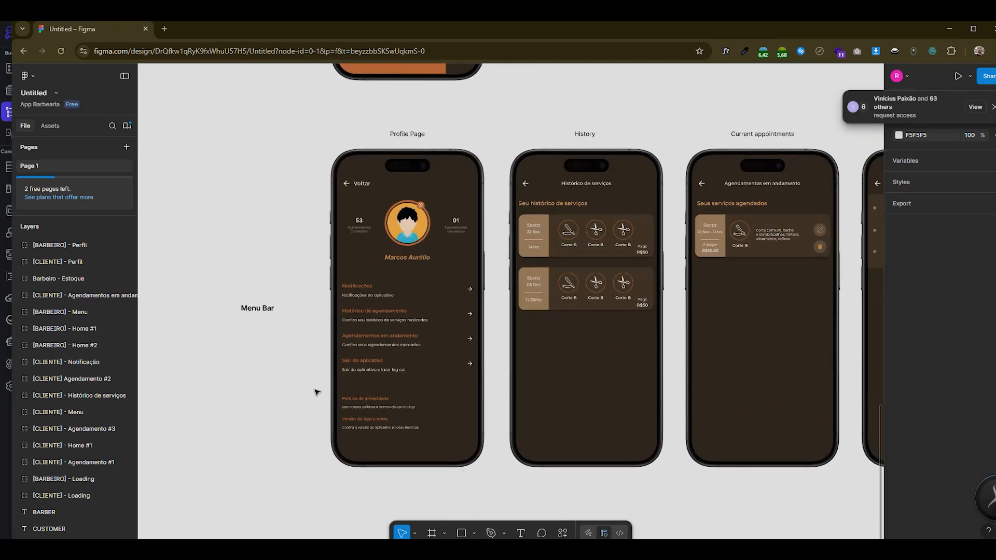
- Examine the customer's Profile Page, History, Current appointments, Menu Bar and Appointment screens in the design
scroll(414, 287, "down", 3)
scroll(414, 287, "up", 7)
scroll(415, 285, "down", 4)
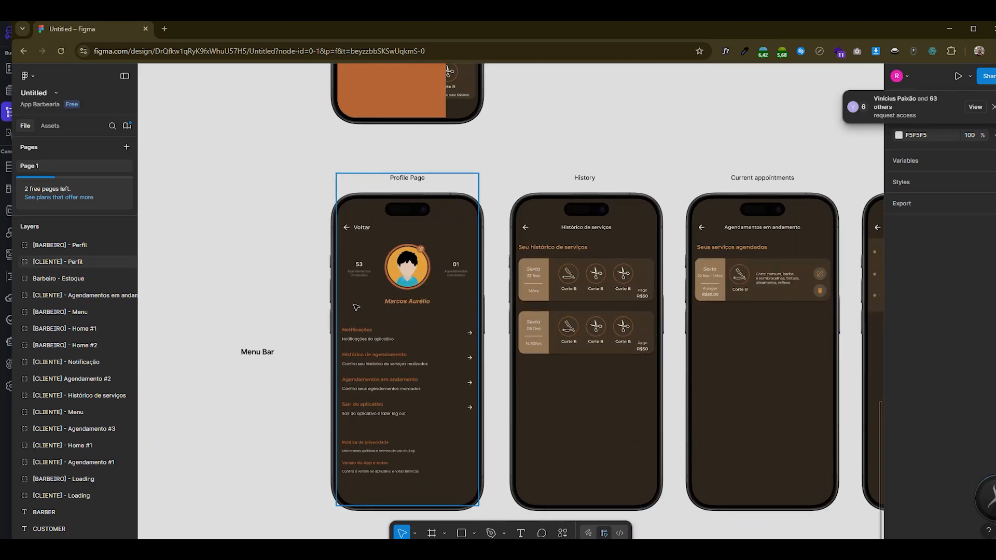
scroll(700, 363, "down", 3)
scroll(689, 332, "up", 3)
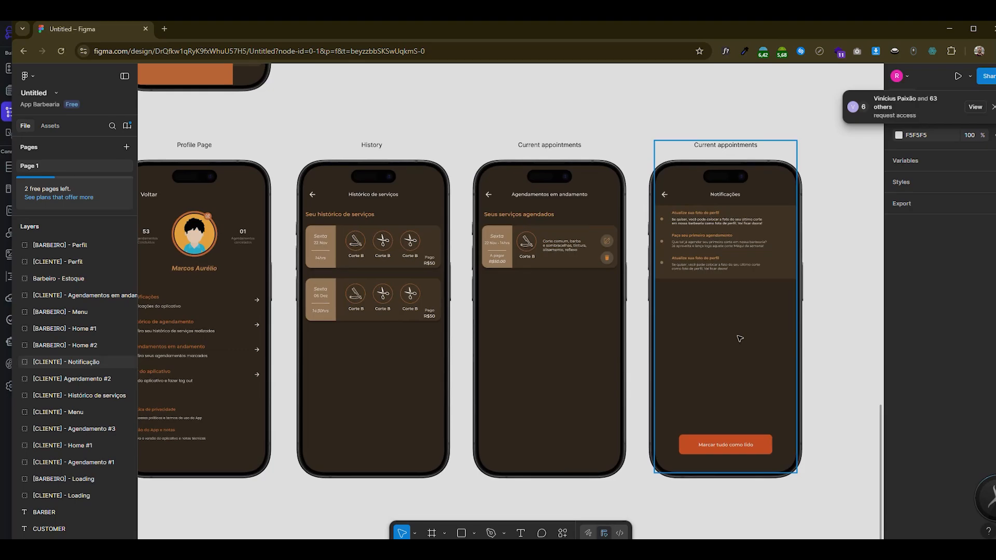
scroll(731, 344, "down", 3)
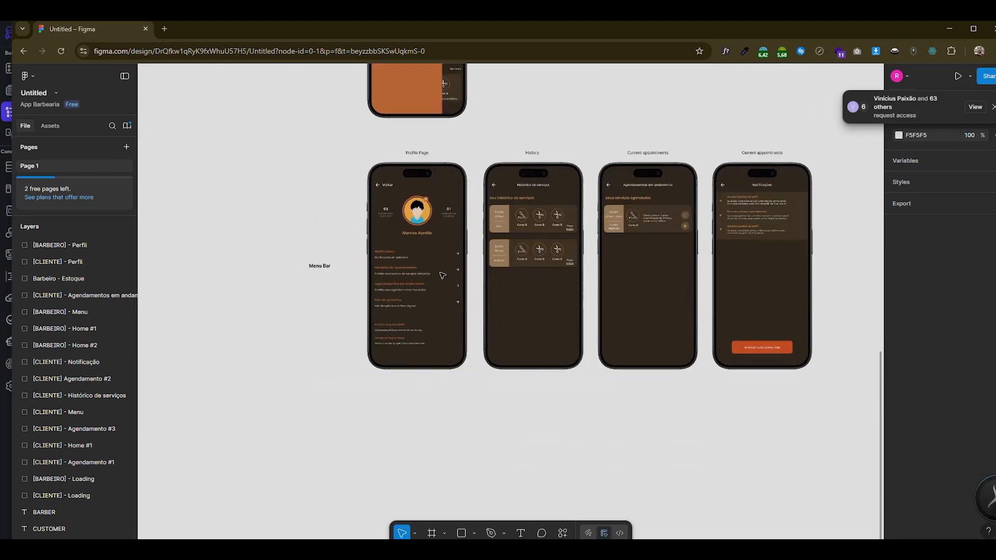
scroll(442, 275, "up", 3)
scroll(442, 275, "up", 12)
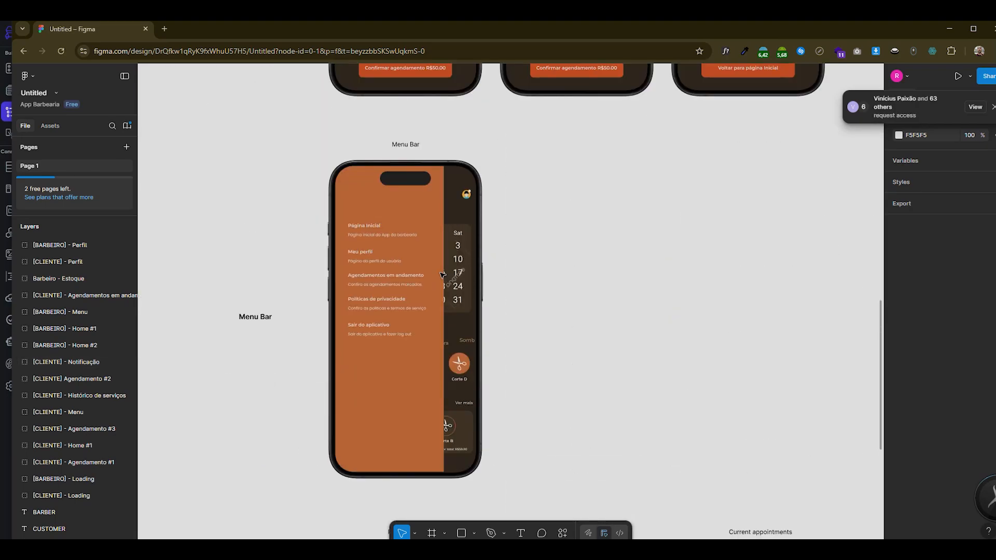
scroll(442, 275, "up", 3)
scroll(459, 295, "down", 2)
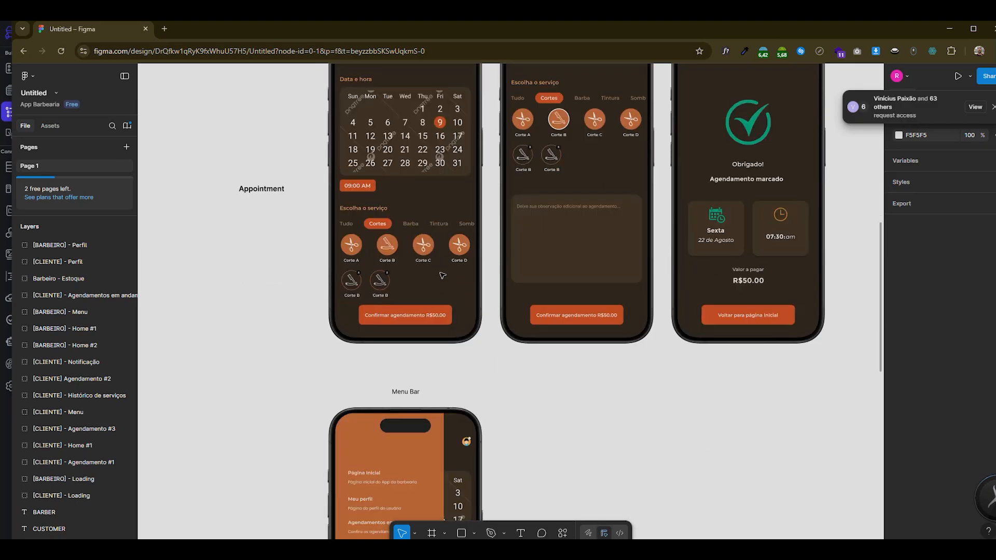
scroll(459, 295, "down", 15)
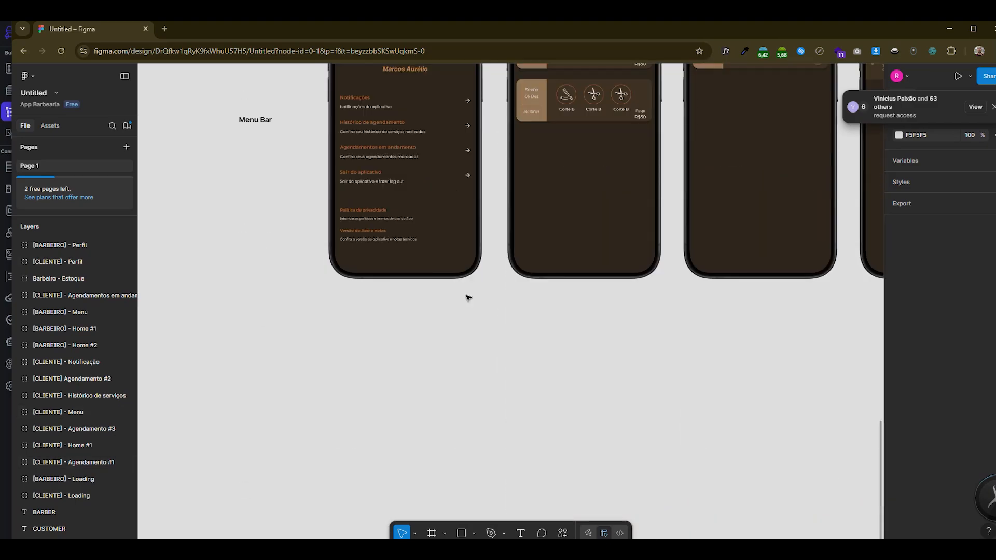
scroll(468, 298, "up", 5)
scroll(370, 384, "down", 1)
scroll(369, 385, "up", 2)
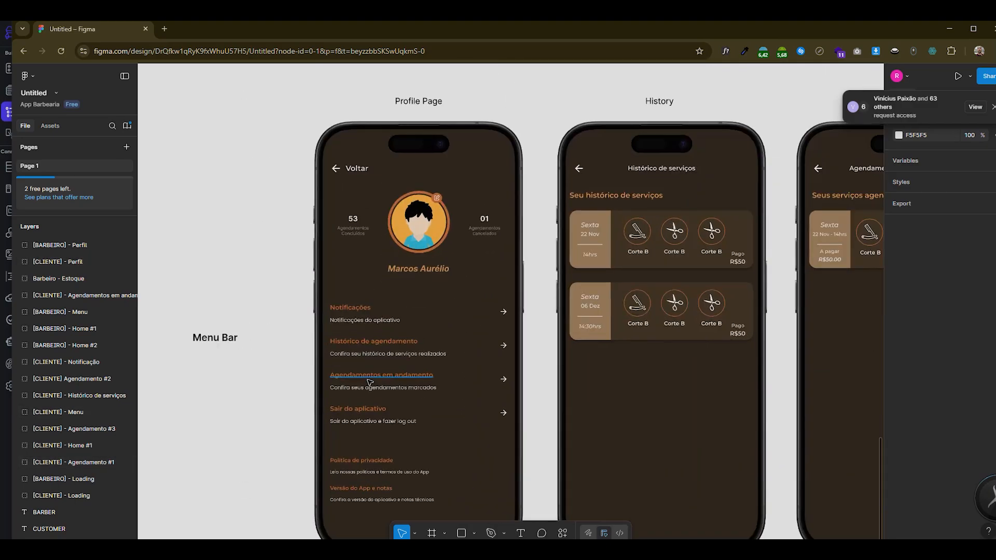
scroll(369, 385, "down", 2)
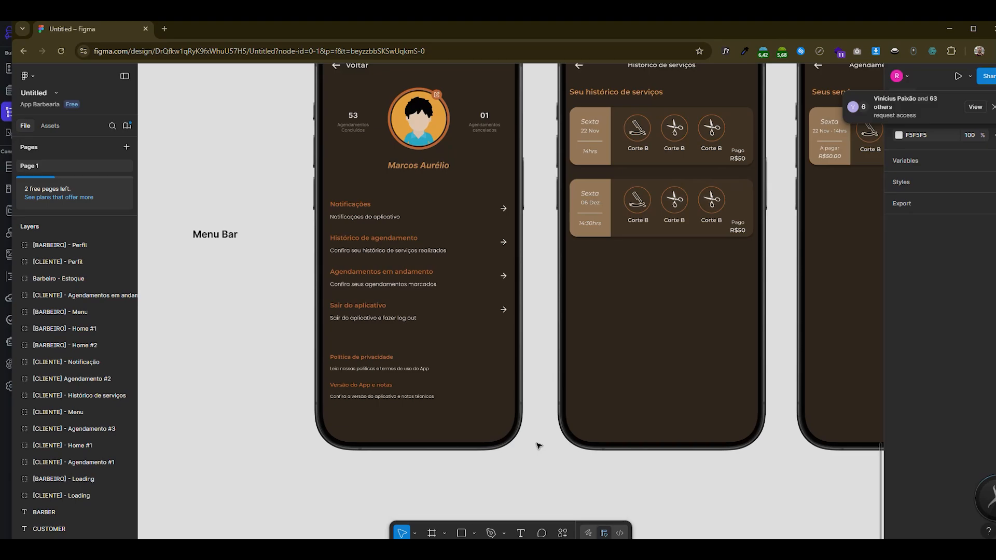
- Switch to the App Barbearia project in FlutterFlow and show the page list above the perfilCliente widget tree
key("alt+Tab")
left_click(572, 185)
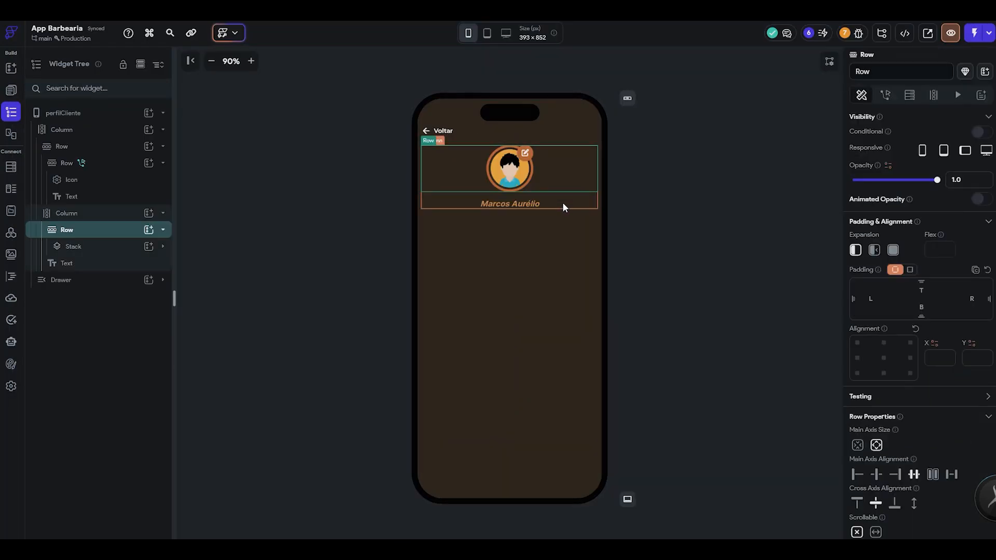
left_click(701, 207)
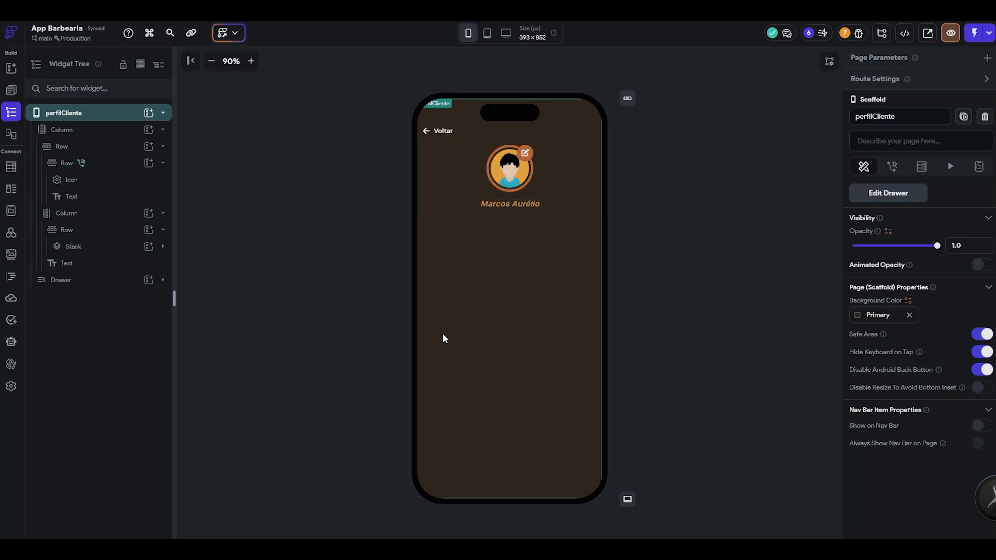
left_click(140, 64)
scroll(126, 273, "down", 2)
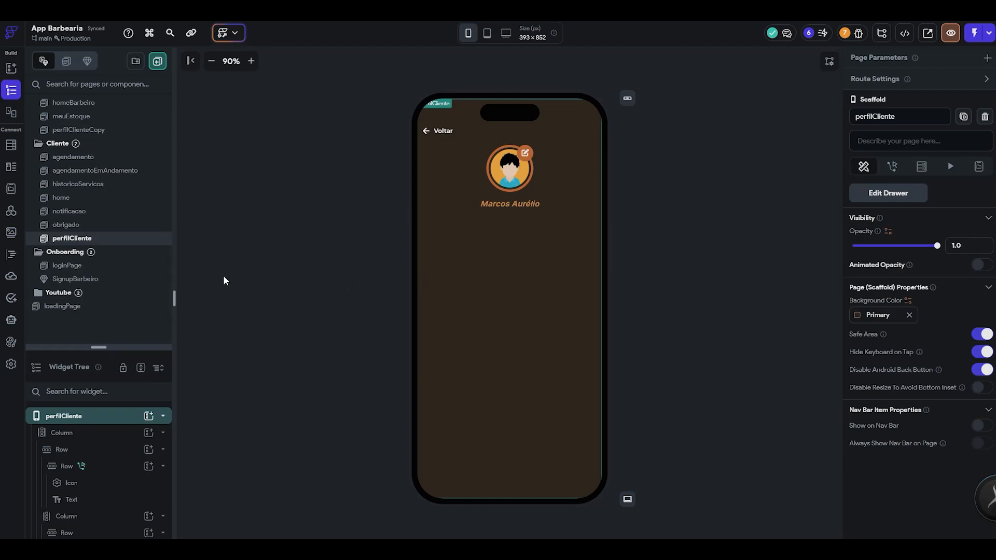
- Review the loginPage page, the SignupBarbeiro component and the notificacao page one after another
left_click(145, 269)
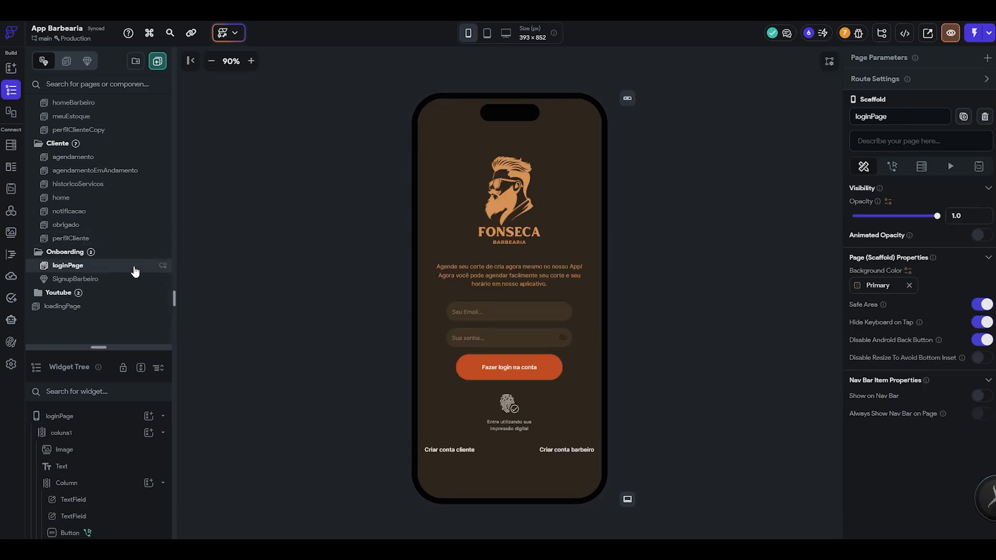
left_click(105, 282)
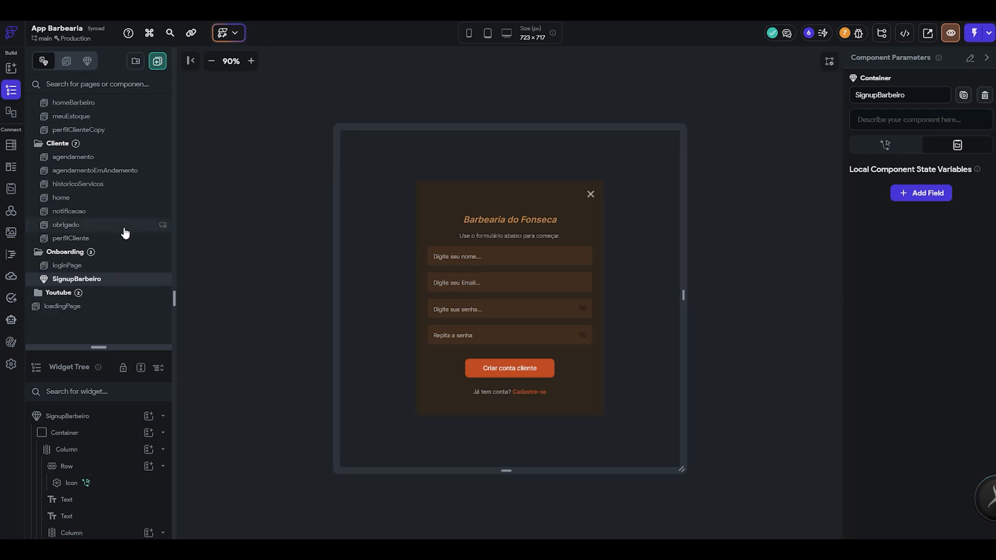
left_click(125, 212)
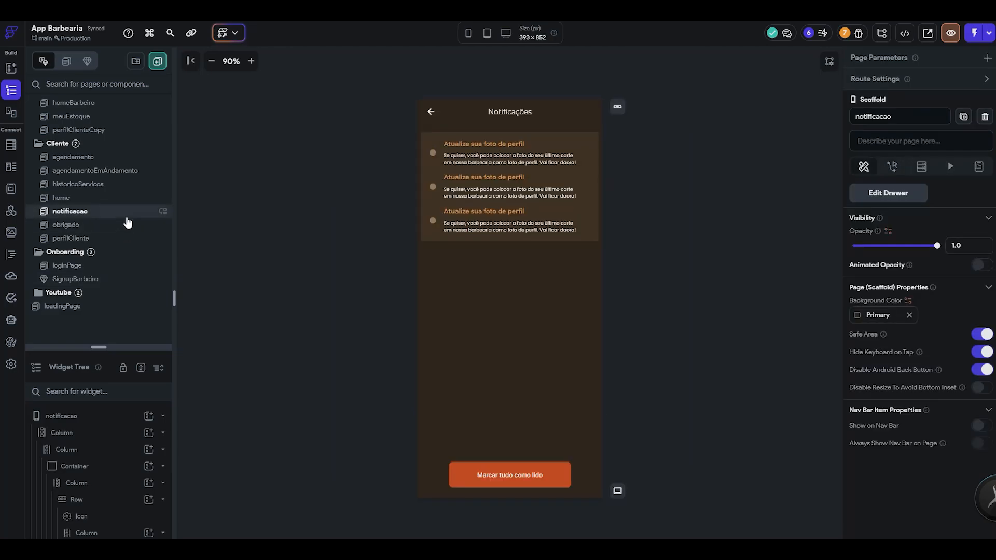
- Return to the perfilCliente page and display it in the phone frame
scroll(109, 265, "up", 1)
left_click(109, 265)
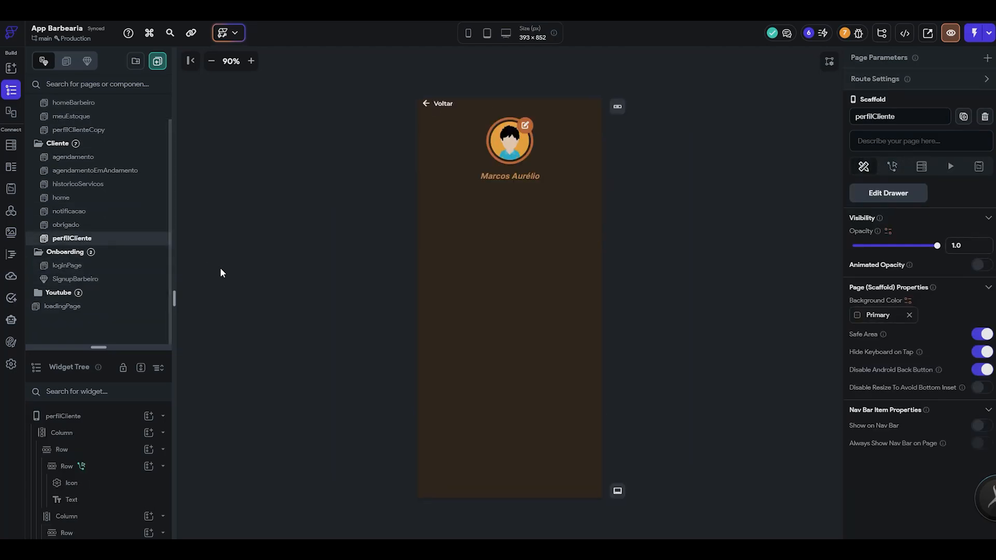
left_click(469, 33)
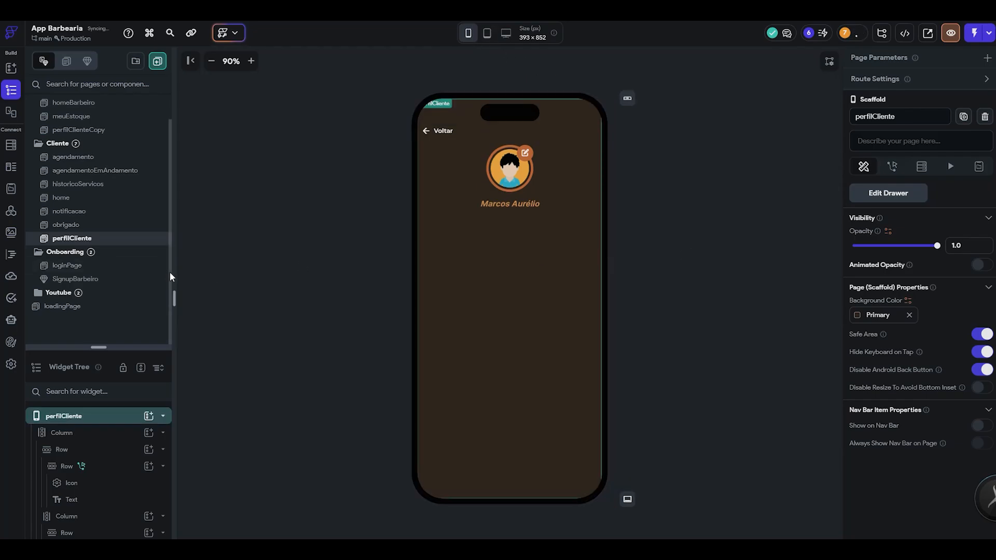
- Switch to the Figma design and examine the completed and cancelled appointment counters beside the Profile Page's avatar
key("alt+Tab")
scroll(429, 325, "up", 1)
scroll(415, 228, "up", 2)
scroll(413, 221, "up", 1)
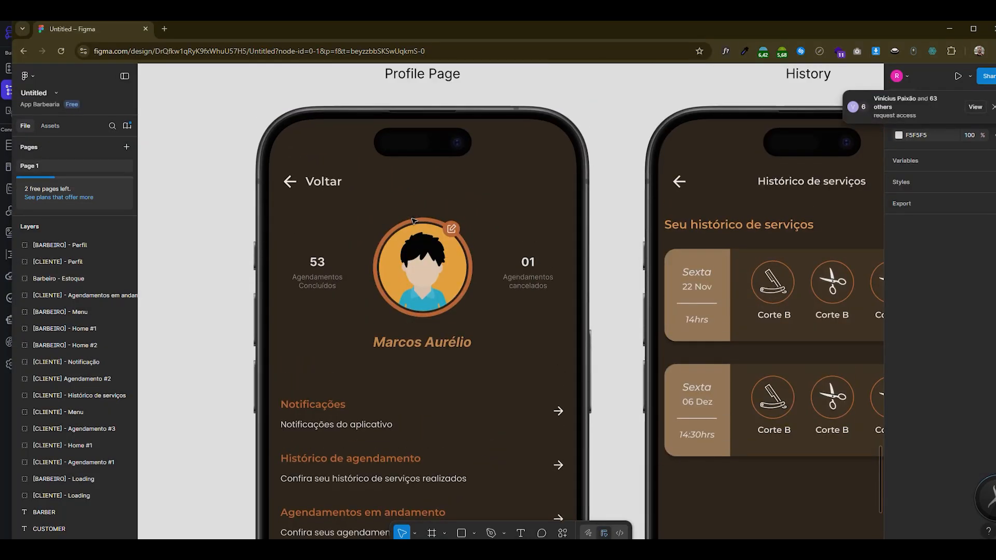
left_click(313, 278)
scroll(326, 245, "down", 1)
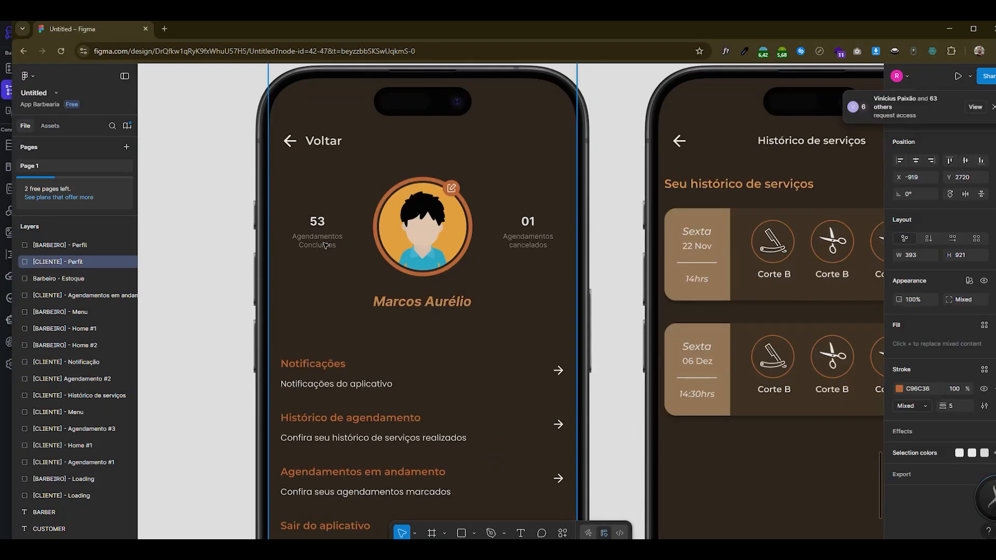
left_click(325, 244)
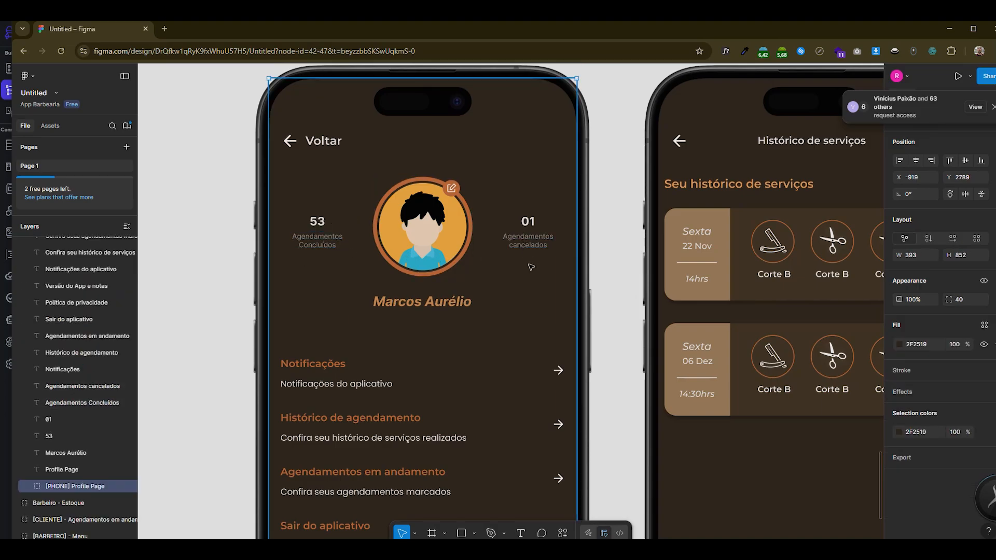
scroll(531, 275, "down", 2)
scroll(530, 275, "up", 1)
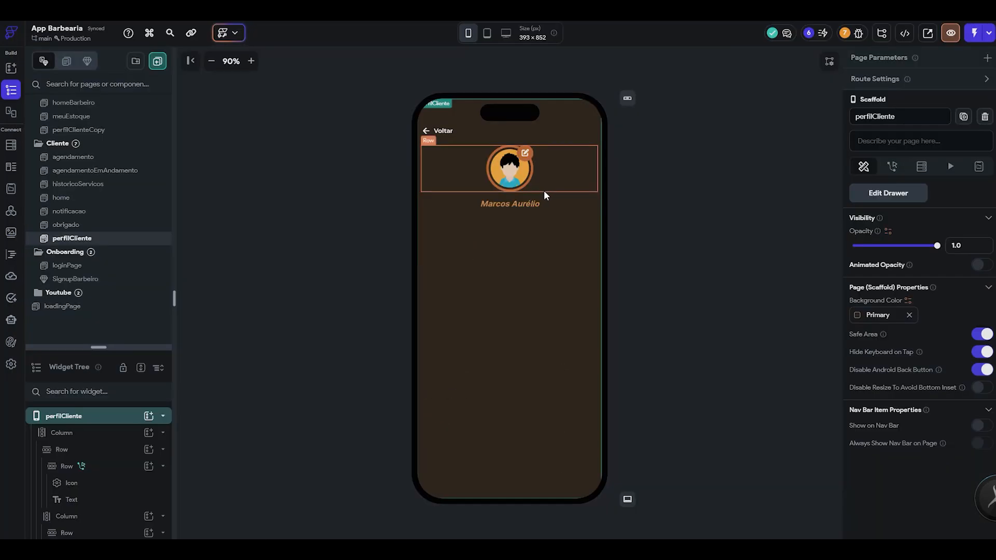
- Switch back to FlutterFlow and inspect the column holding the avatar row and name text in the widget tree
left_click(544, 192)
left_click(11, 111)
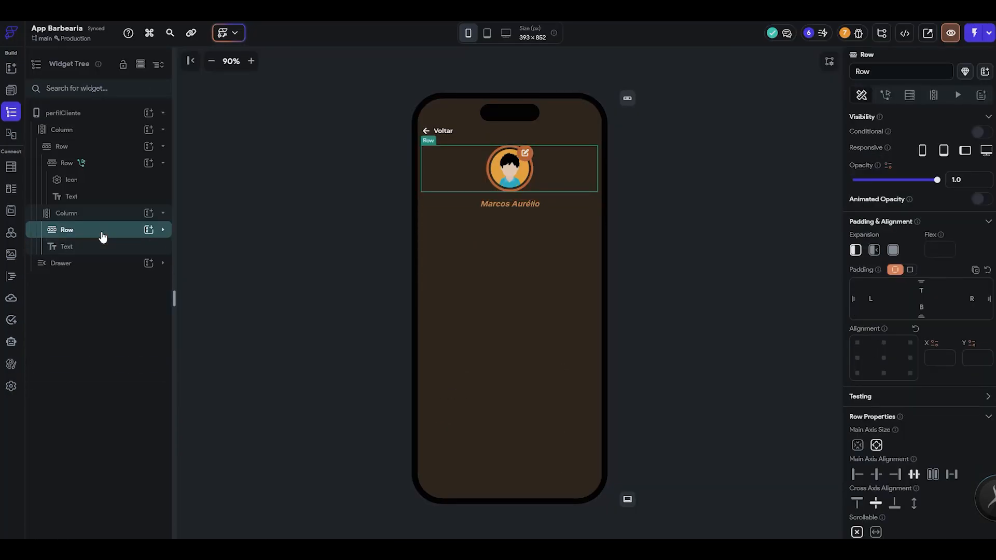
left_click(106, 215)
left_click(104, 250)
left_click(107, 234)
left_click(103, 248)
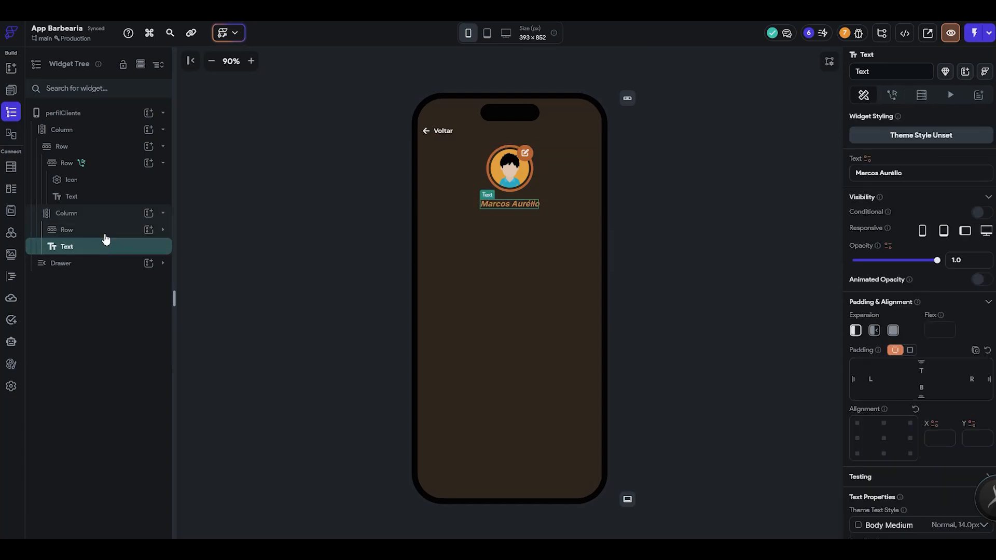
left_click(113, 217)
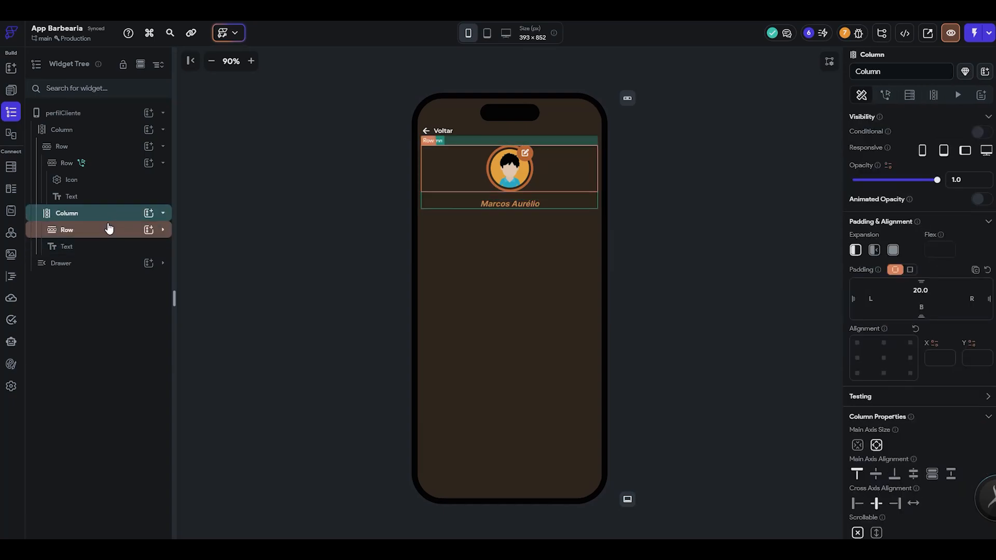
scroll(921, 391, "down", 4)
scroll(920, 396, "up", 4)
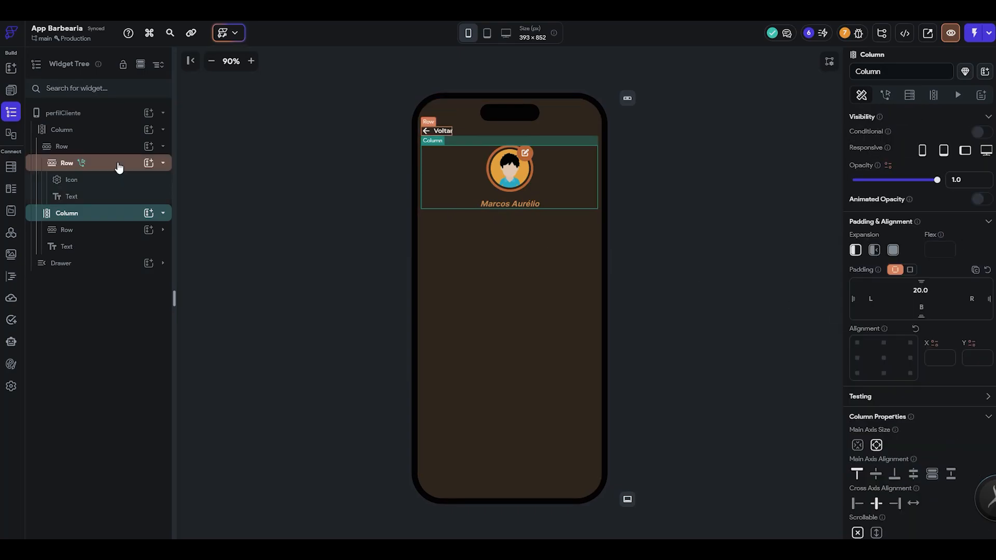
- Collapse the header row and profile column in the widget tree, and wrap the profile column in a Row
left_click(118, 165)
left_click(111, 181)
right_click(76, 165)
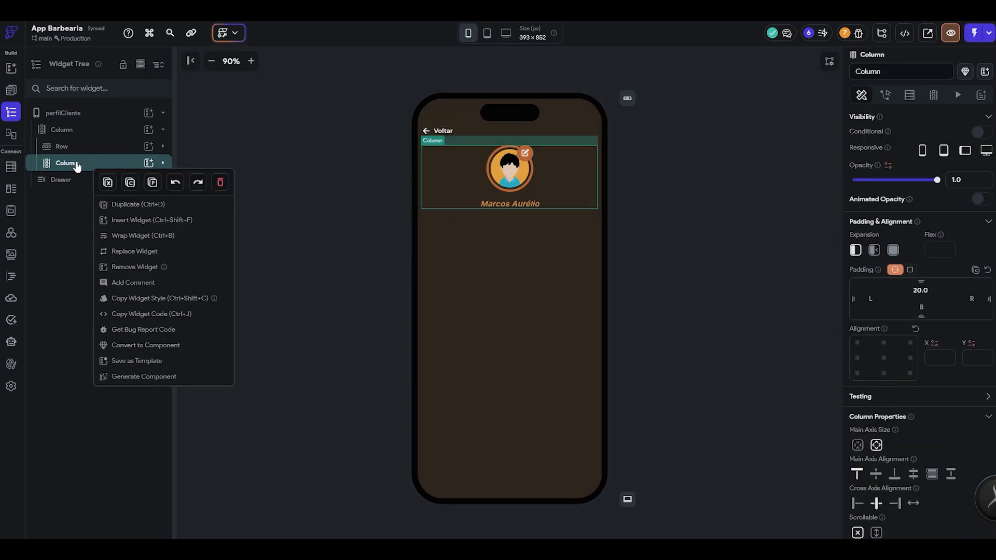
left_click(132, 236)
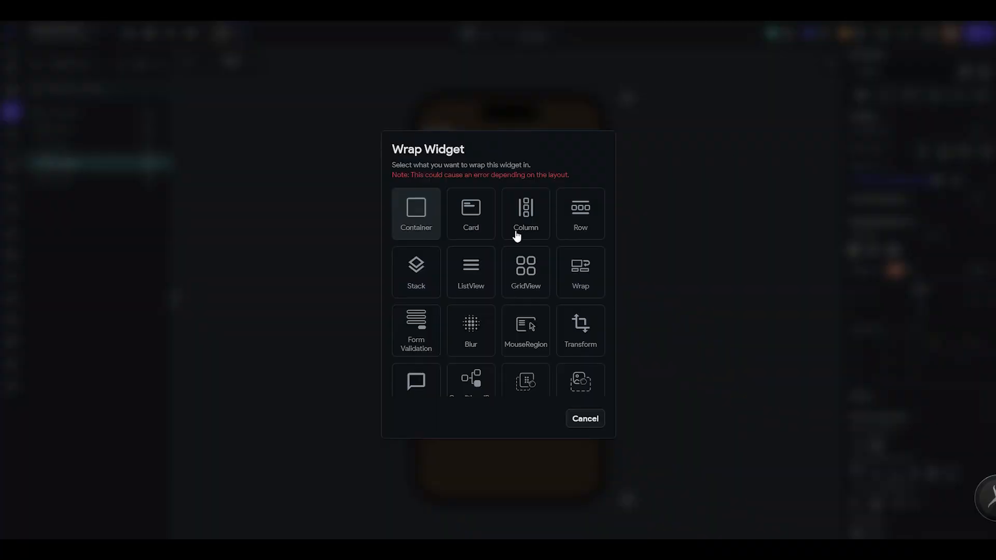
left_click(573, 223)
- Add empty columns to the new row, arranging one on each side of the profile column
left_click(148, 163)
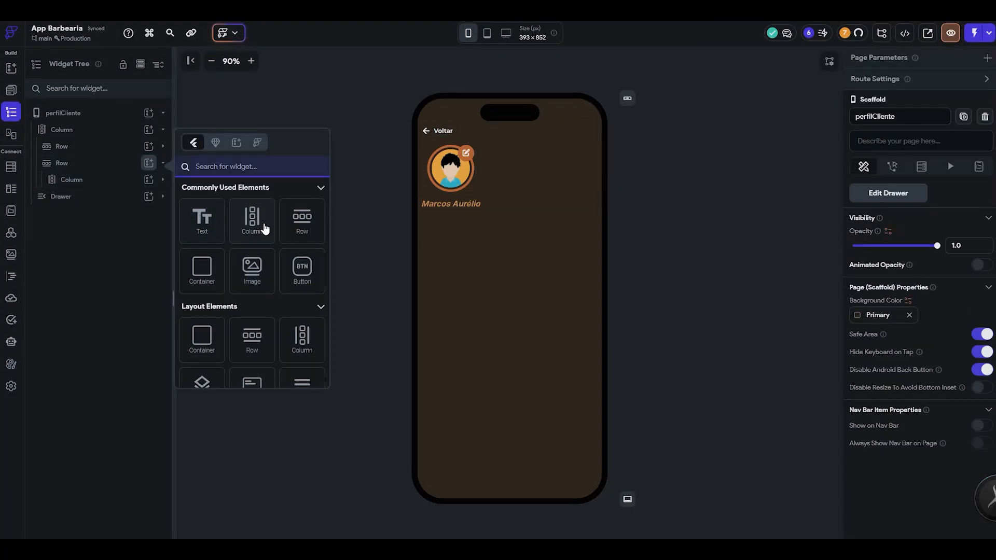
left_click(265, 229)
left_click_drag(104, 202, 112, 219)
- Set the main axis alignment of the row holding the three columns to Space Between
left_click(106, 164)
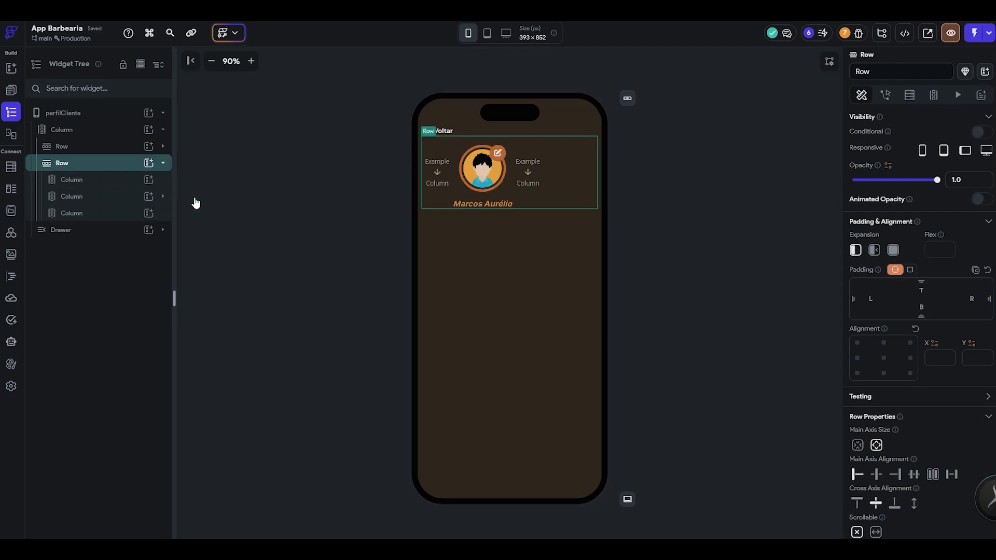
scroll(949, 482, "down", 2)
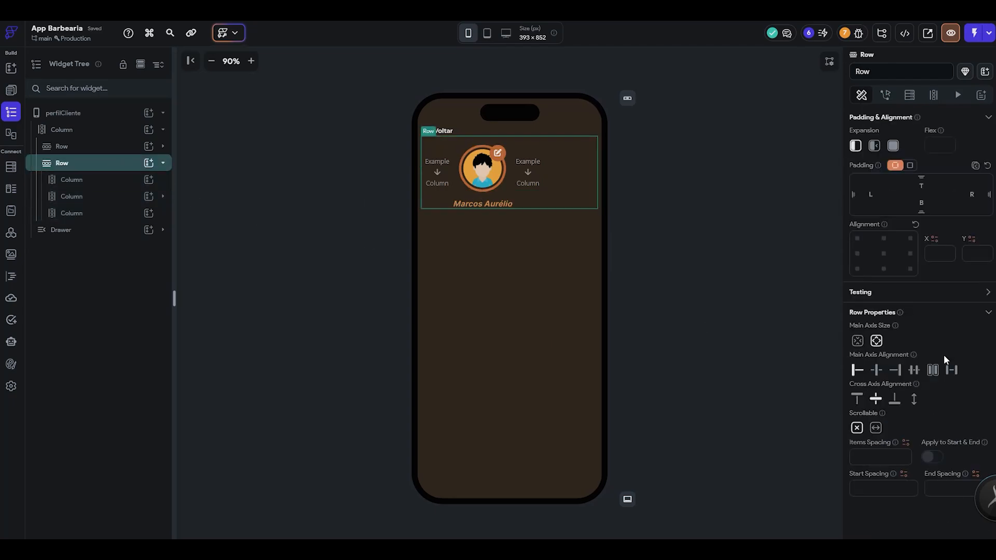
left_click(953, 377)
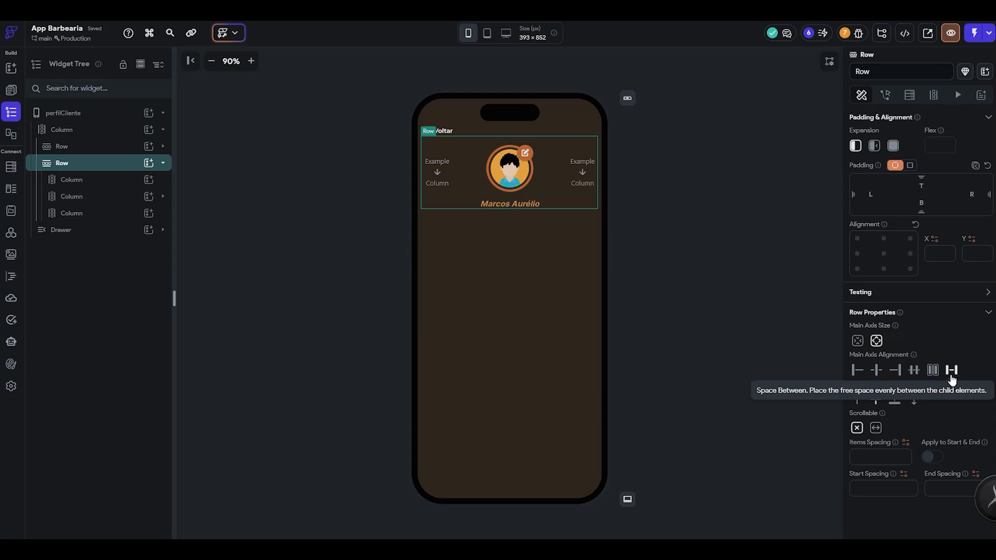
left_click(612, 332)
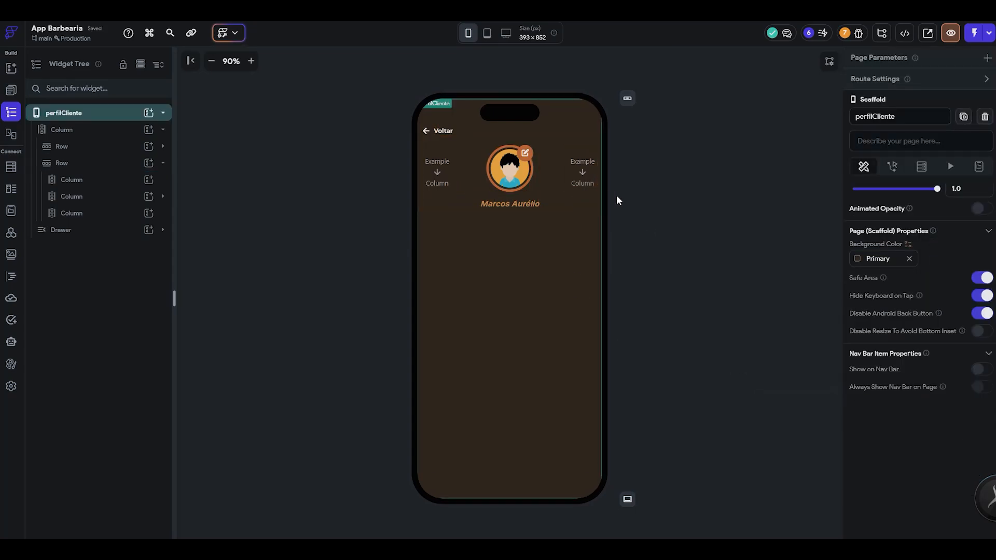
left_click(443, 182)
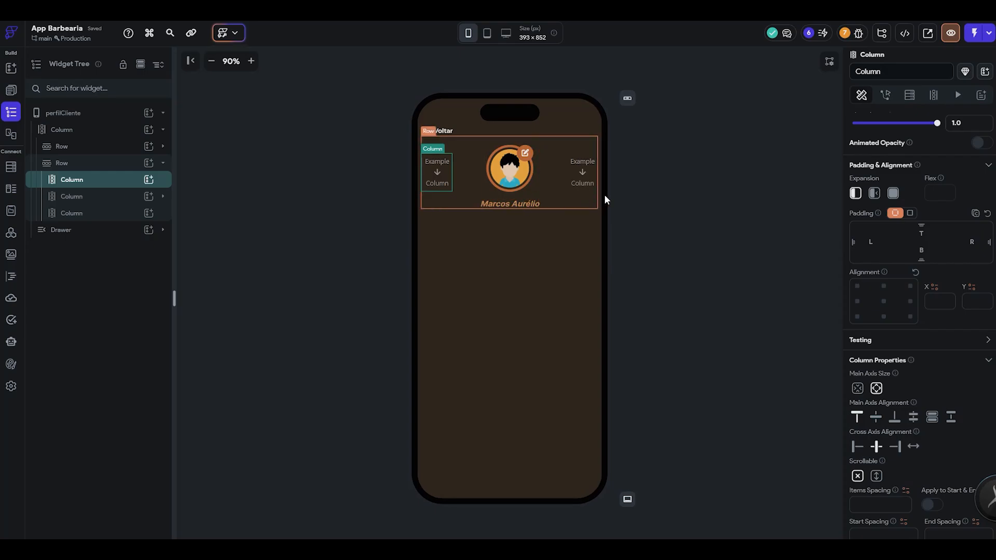
left_click(550, 196)
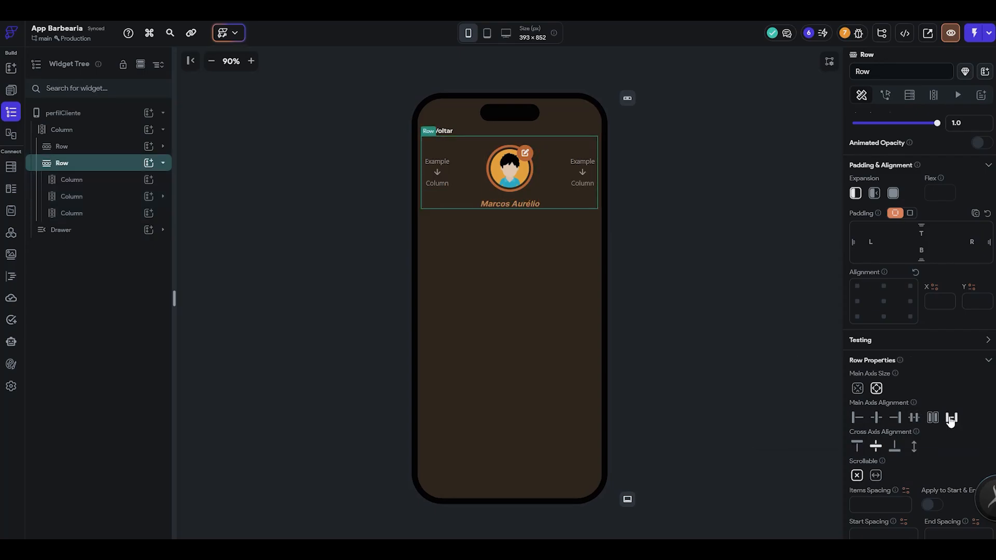
- Switch to Figma and examine the text properties of the completed-appointments counter number and its label on the Profile Page
key("alt+Tab")
scroll(266, 262, "up", 3)
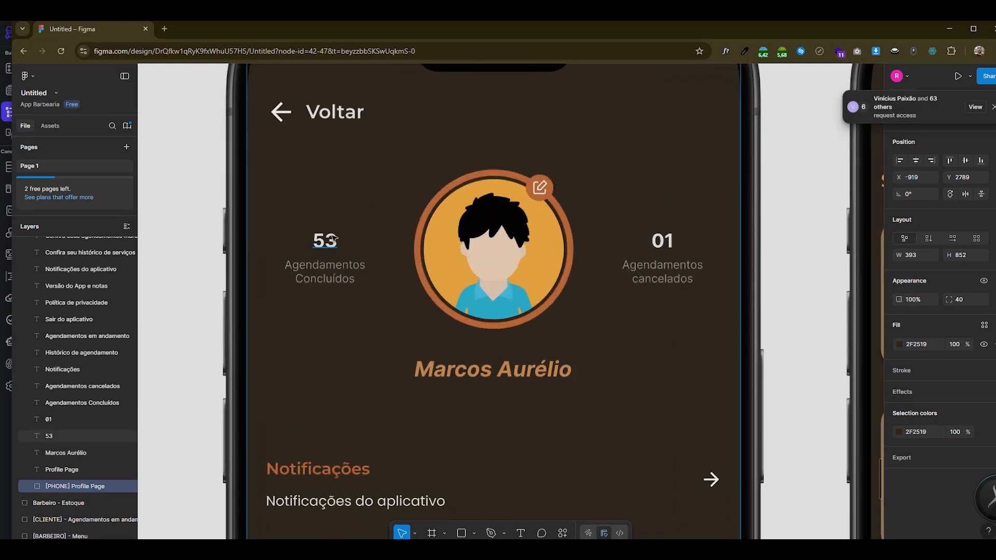
scroll(327, 261, "up", 3)
left_click(332, 233)
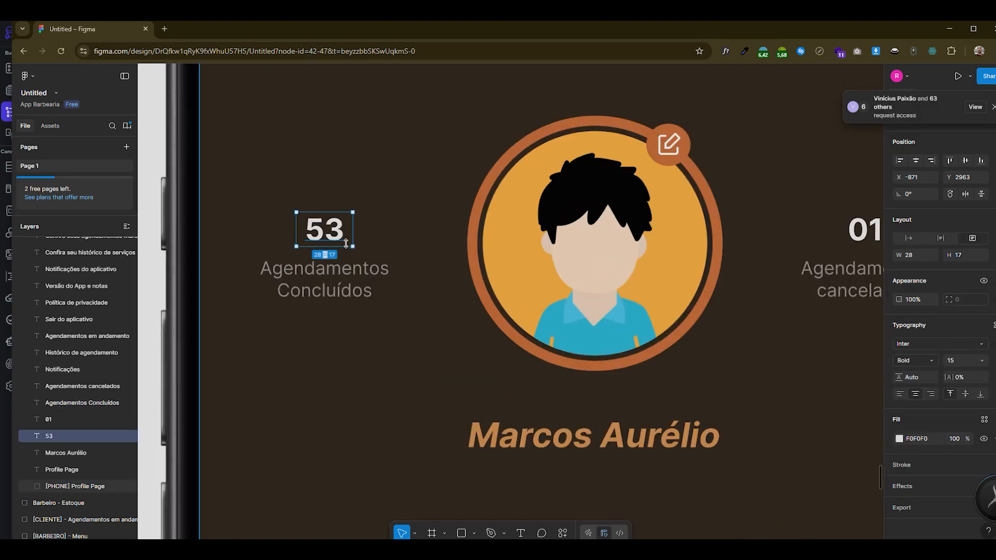
left_click(324, 278)
left_click(346, 232)
scroll(346, 231, "down", 3)
scroll(346, 232, "down", 3)
- Switch back to FlutterFlow, add two Text widgets to the column before the avatar, and center that column's main axis alignment
key("alt+Tab")
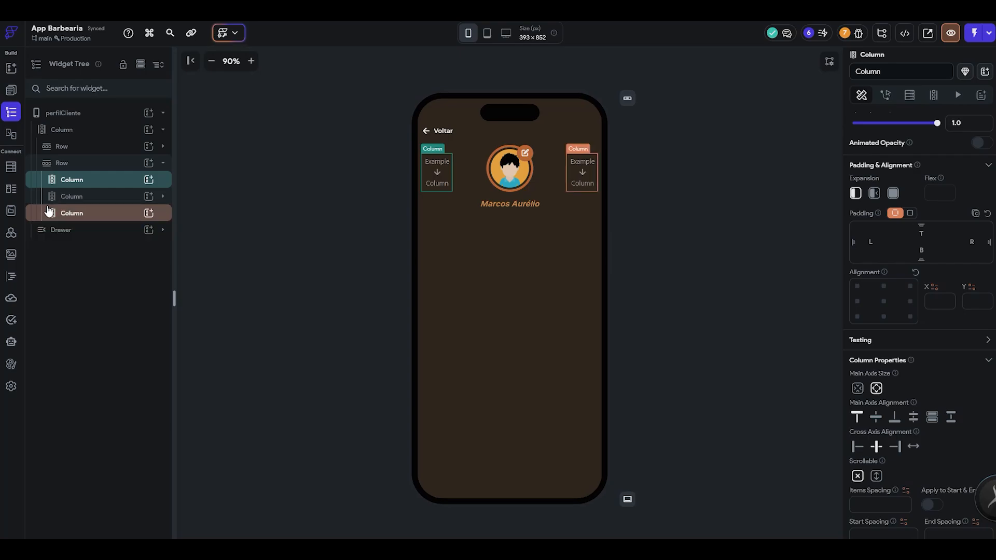
left_click(148, 180)
left_click(211, 239)
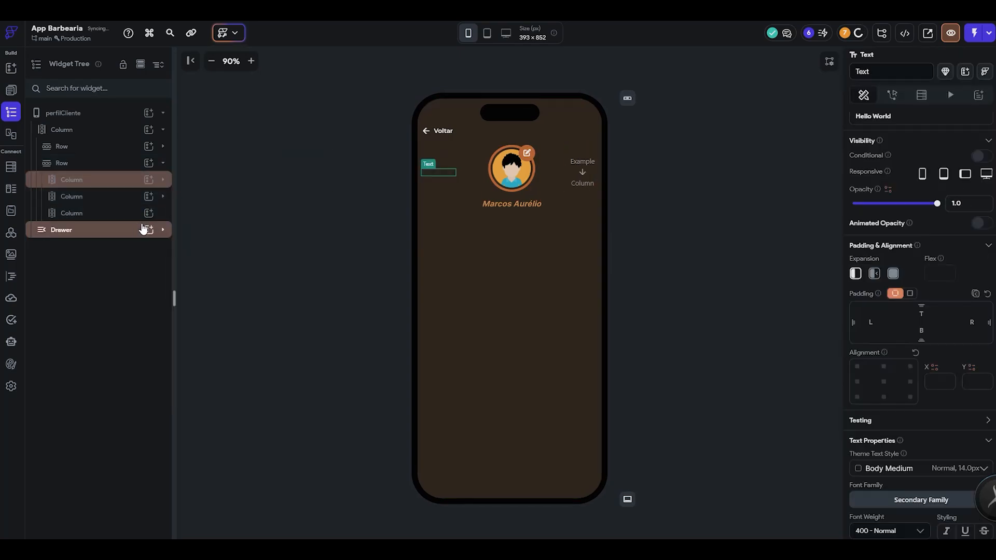
left_click(111, 180)
key("ctrl+v")
left_click(876, 420)
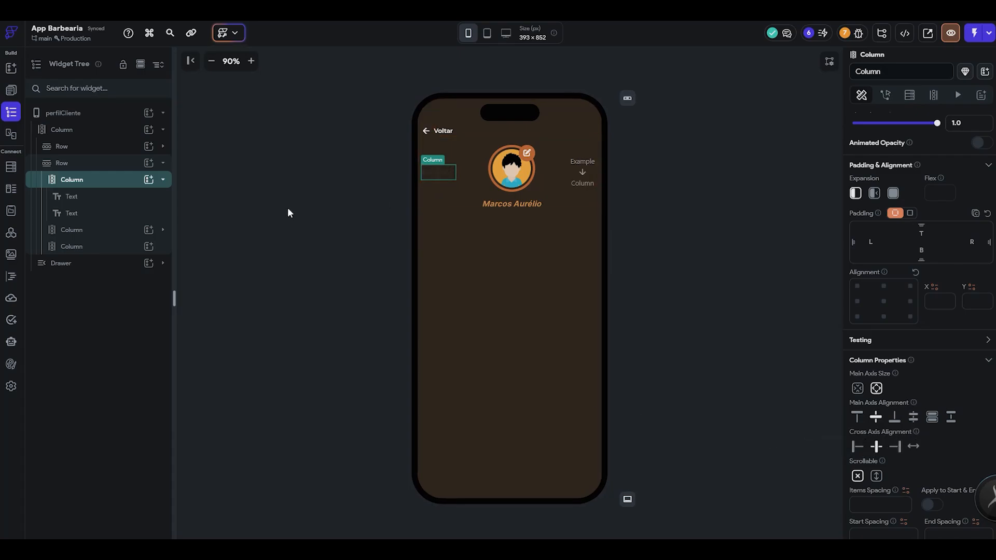
- Change the text color of the upper Text widget in the first column to a light theme color
left_click(107, 197)
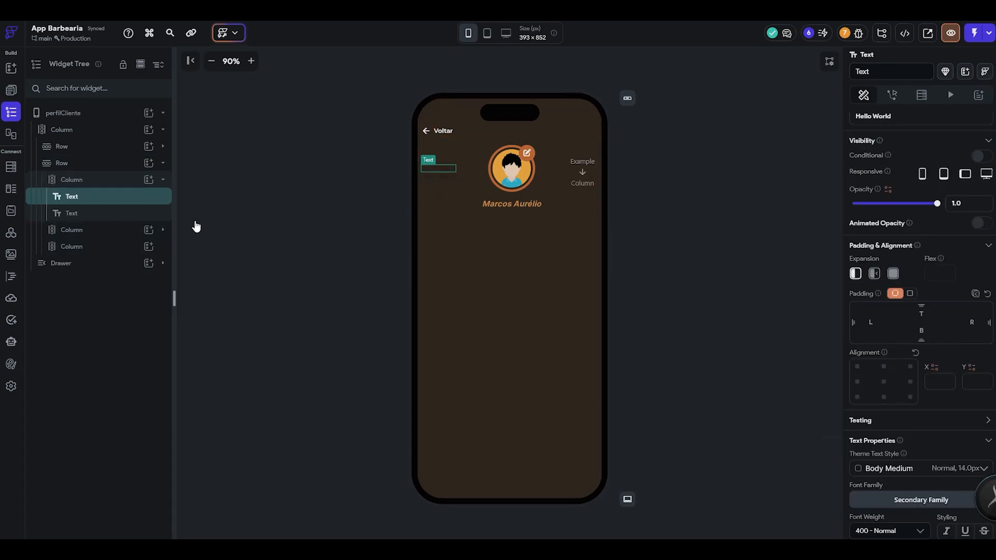
scroll(941, 402, "down", 3)
left_click(941, 406)
left_click(853, 473)
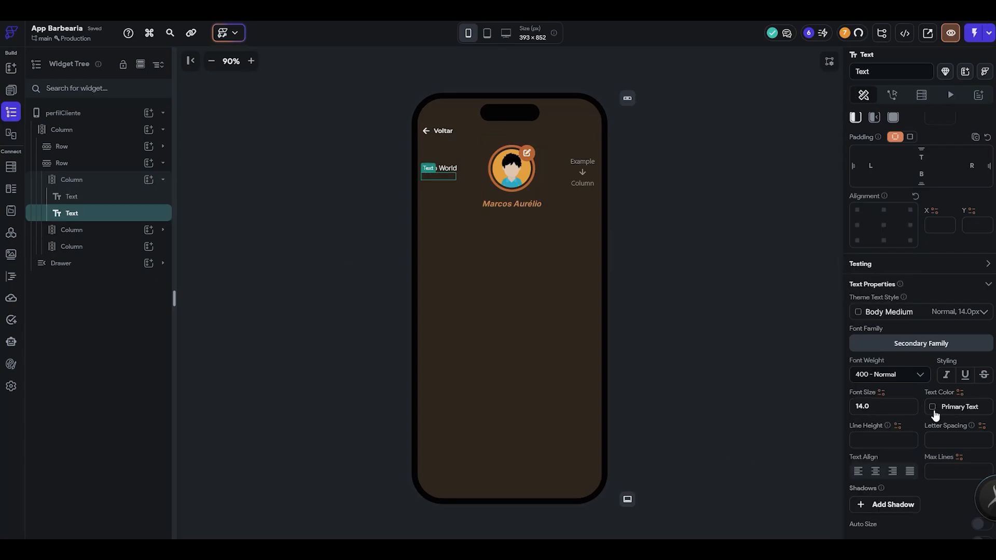
- Select the lower Text widget, then switch to Figma and copy the 939393 fill color of the Agendamentos Concluídos label
left_click(936, 412)
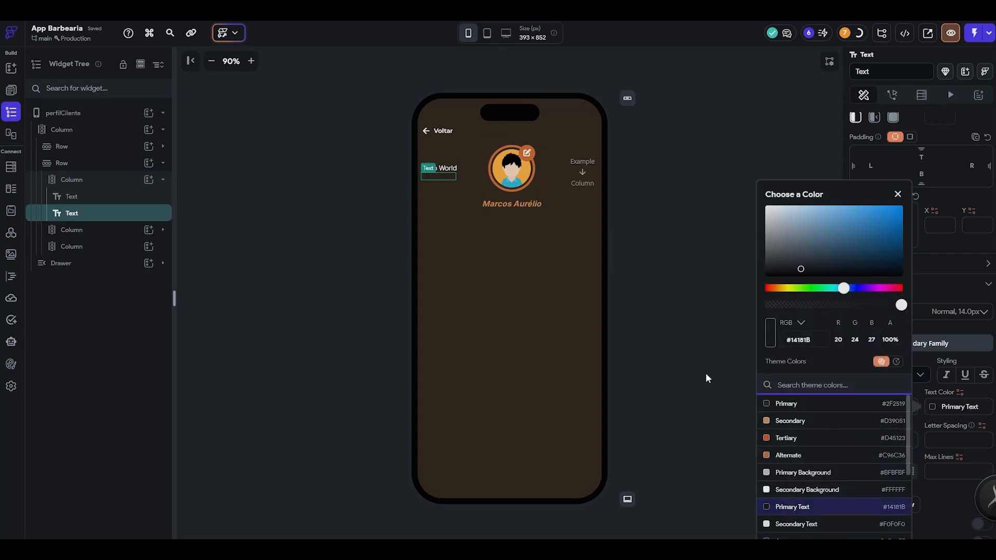
key("alt+Tab")
left_click(282, 280)
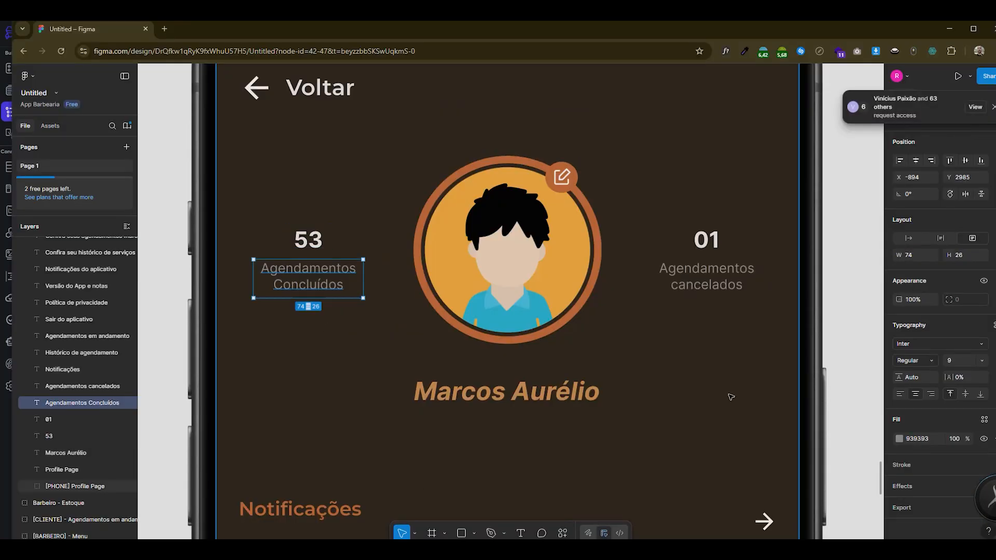
left_click(929, 447)
- Return to FlutterFlow and set the lower Text widget's color to #939393
key("alt+Tab")
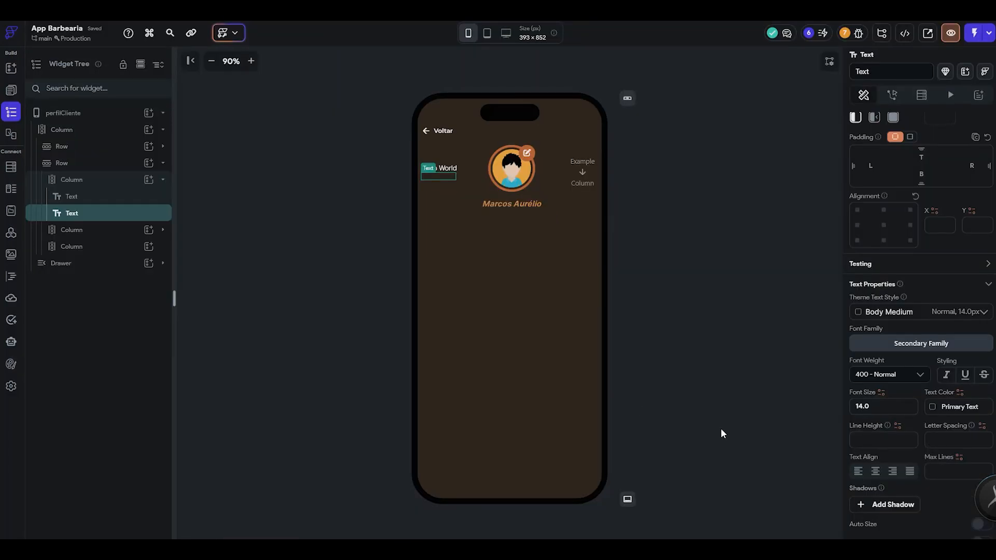
left_click(954, 409)
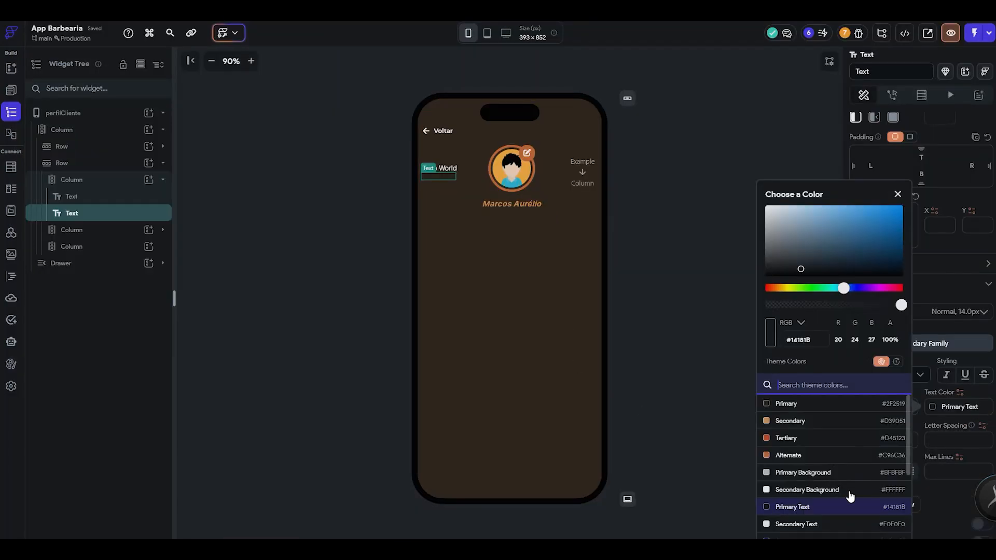
scroll(845, 458, "down", 3)
scroll(845, 459, "up", 1)
scroll(844, 459, "up", 3)
left_click(947, 438)
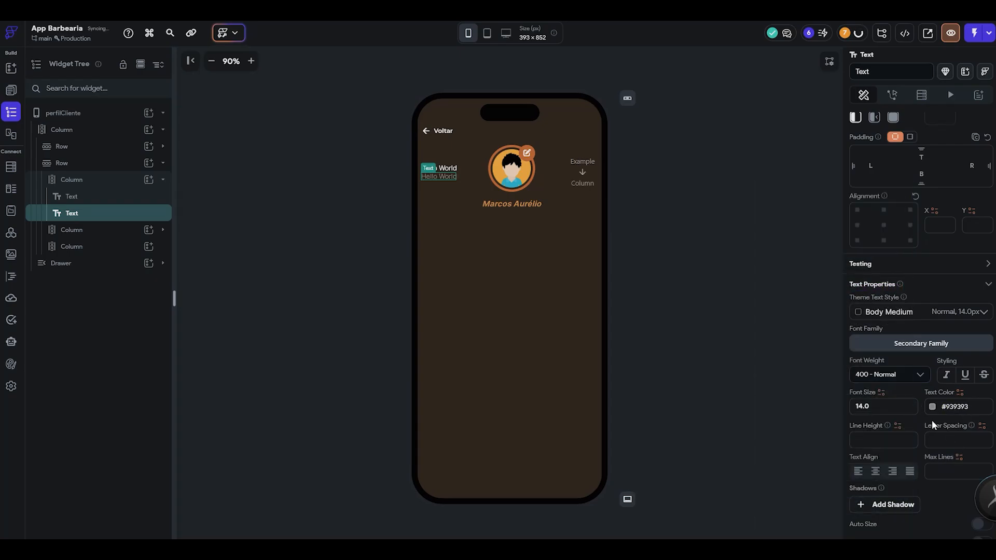
- Set the items spacing of the column holding the two texts to 8
left_click(428, 185)
left_click(121, 185)
left_click(121, 185)
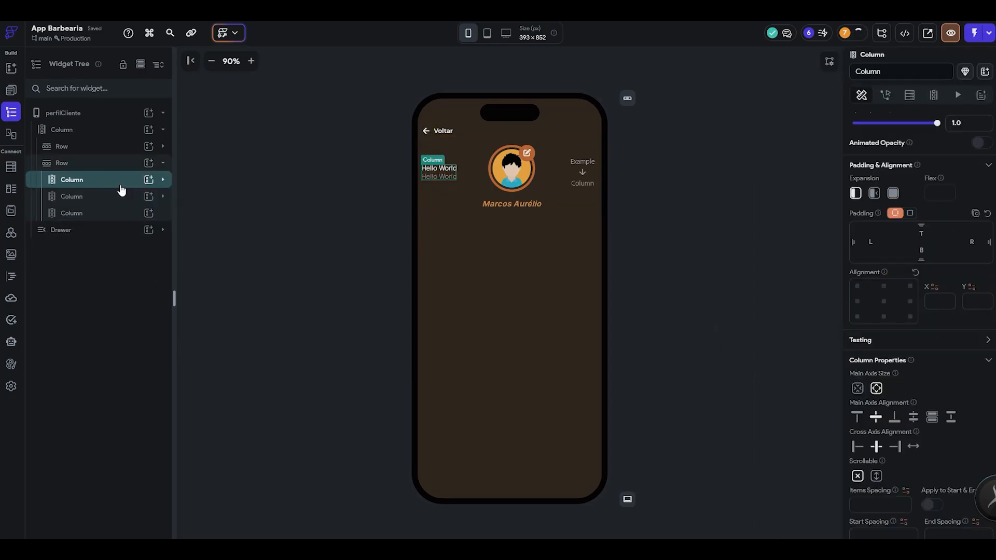
scroll(938, 393, "down", 2)
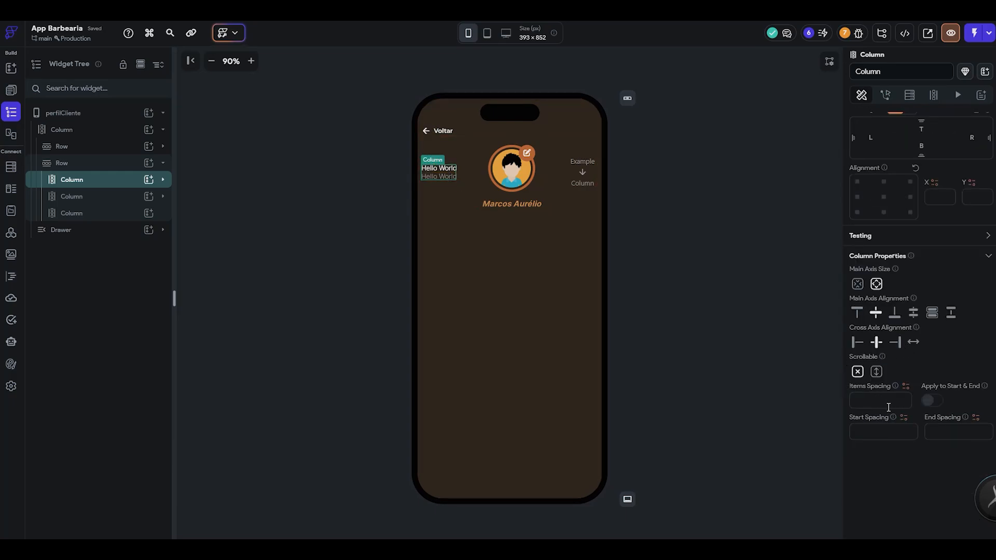
type("8")
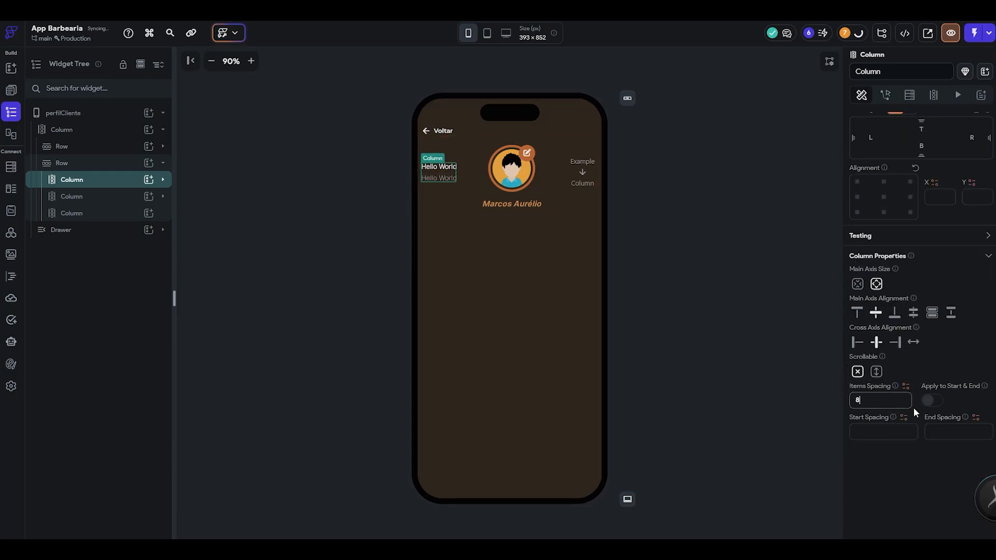
left_click(716, 298)
- Replace the upper text of the first counter column with 50
left_click(439, 167)
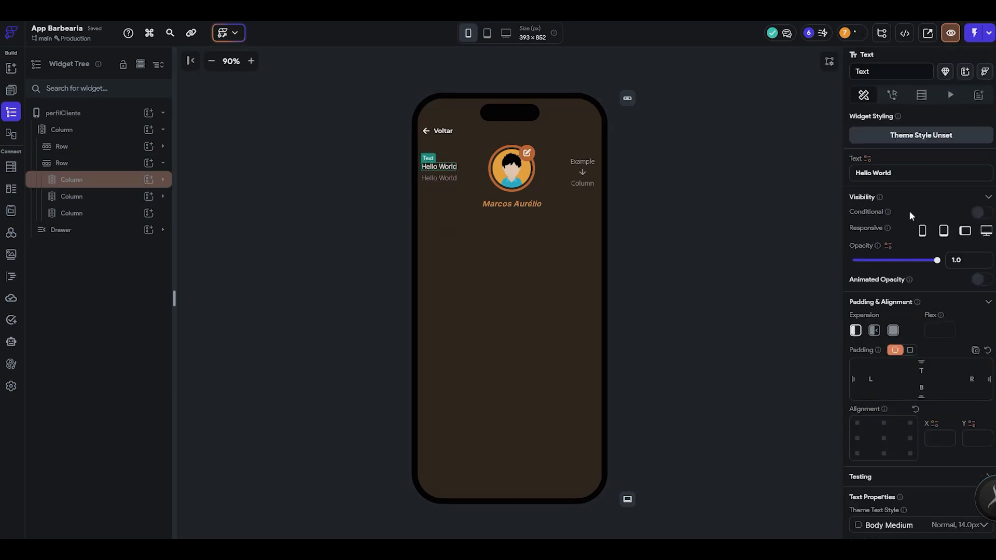
type("50")
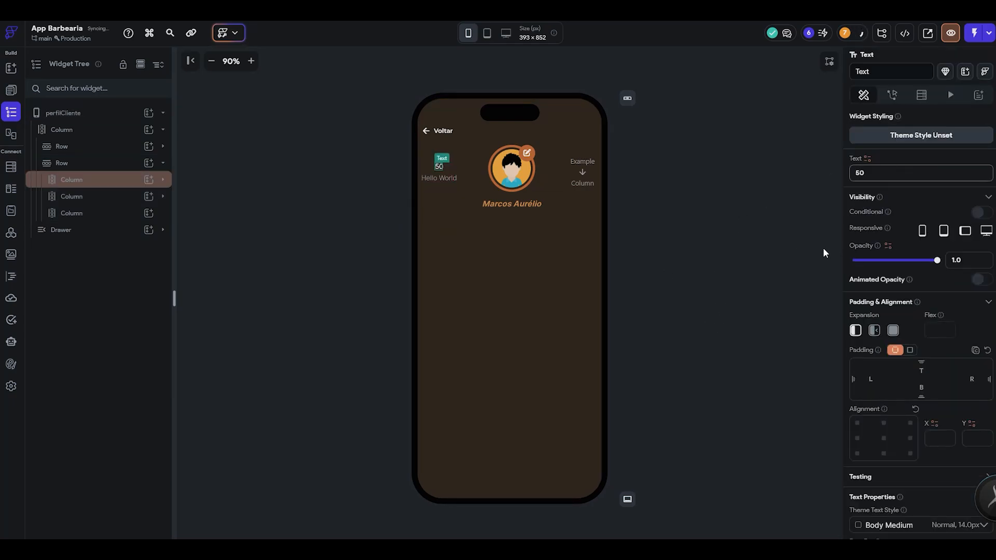
left_click(716, 197)
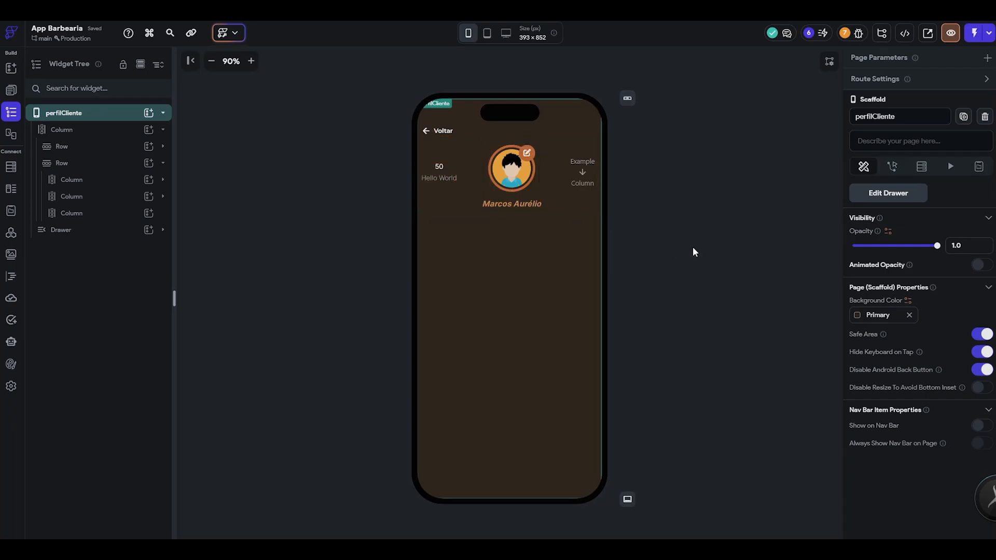
left_click(705, 241)
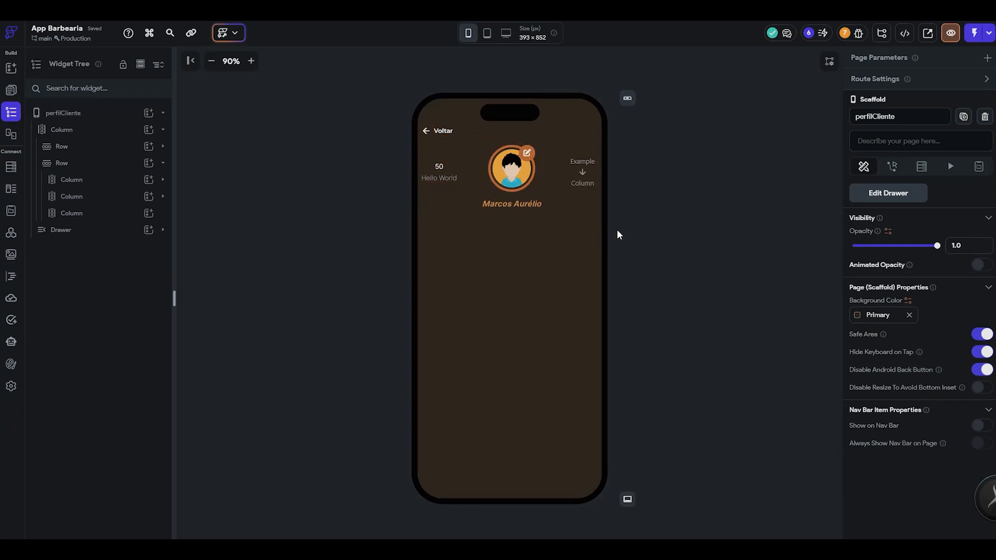
- Switch to Figma and review the customer and barber screens, from the appointment flow down to the Profile, History and notification pages
key("alt+Tab")
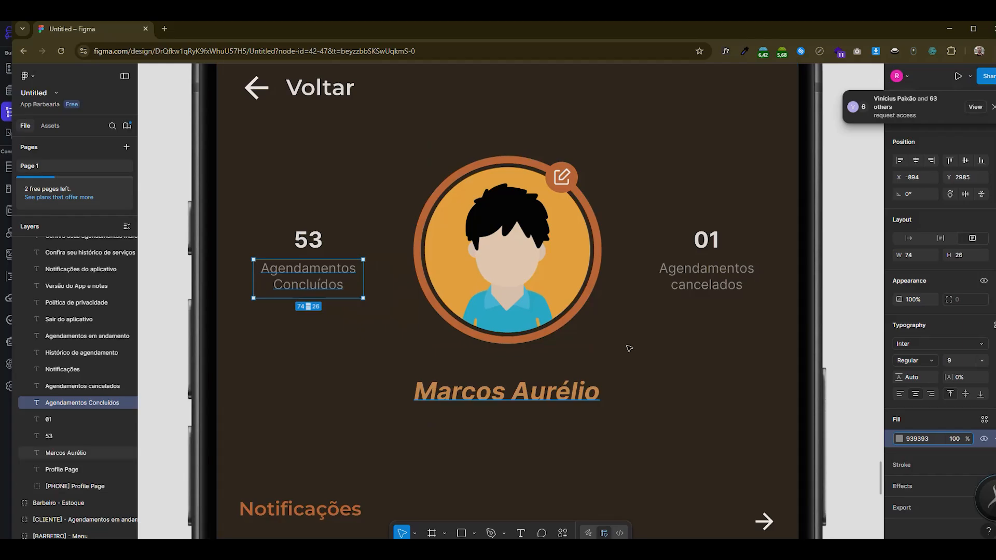
scroll(459, 315, "down", 10)
scroll(662, 363, "up", 10)
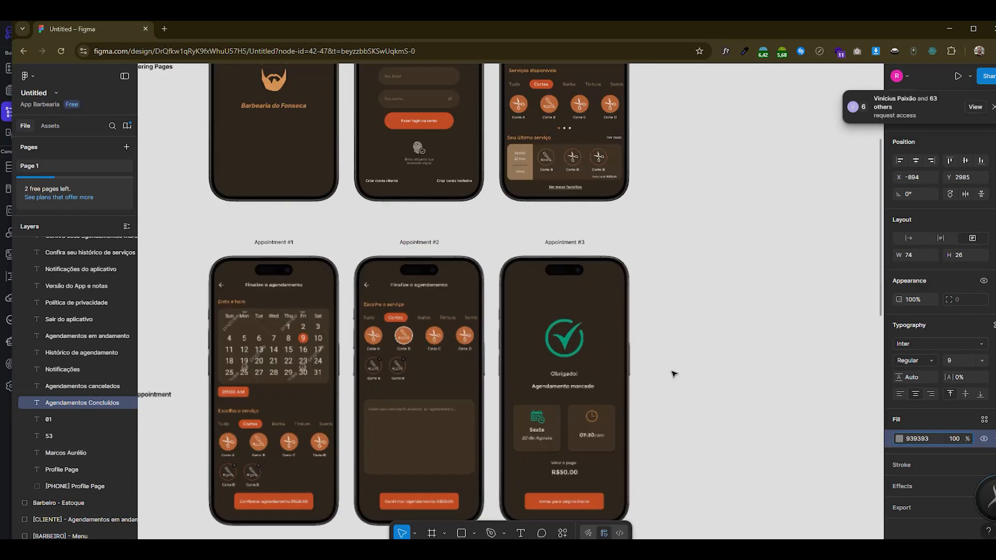
scroll(435, 361, "down", 5)
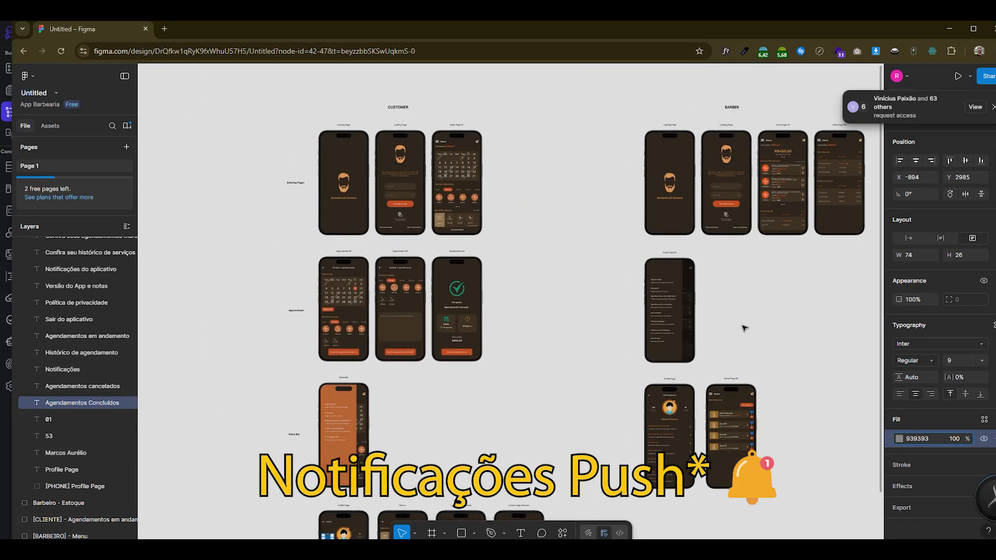
scroll(275, 326, "up", 3)
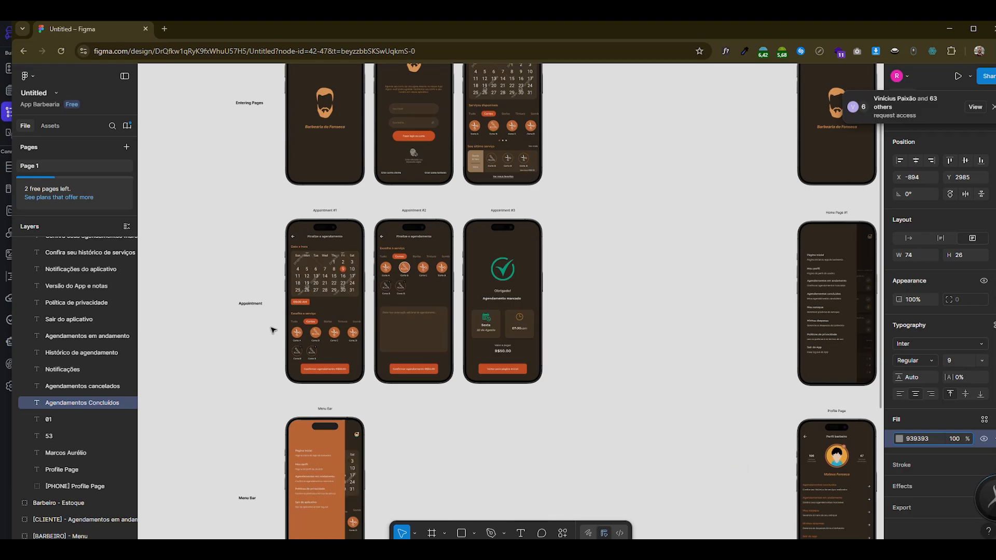
scroll(399, 353, "up", 3)
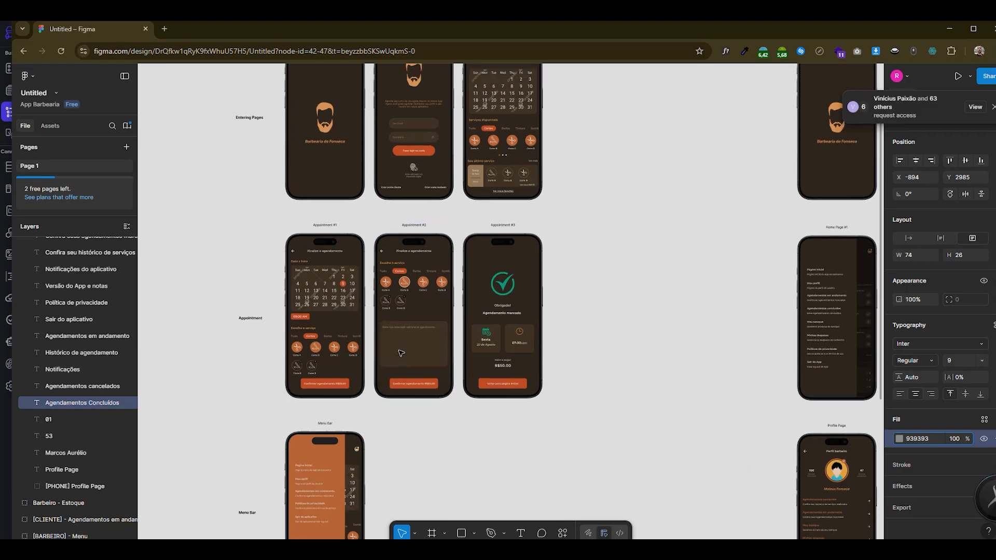
scroll(400, 354, "down", 2)
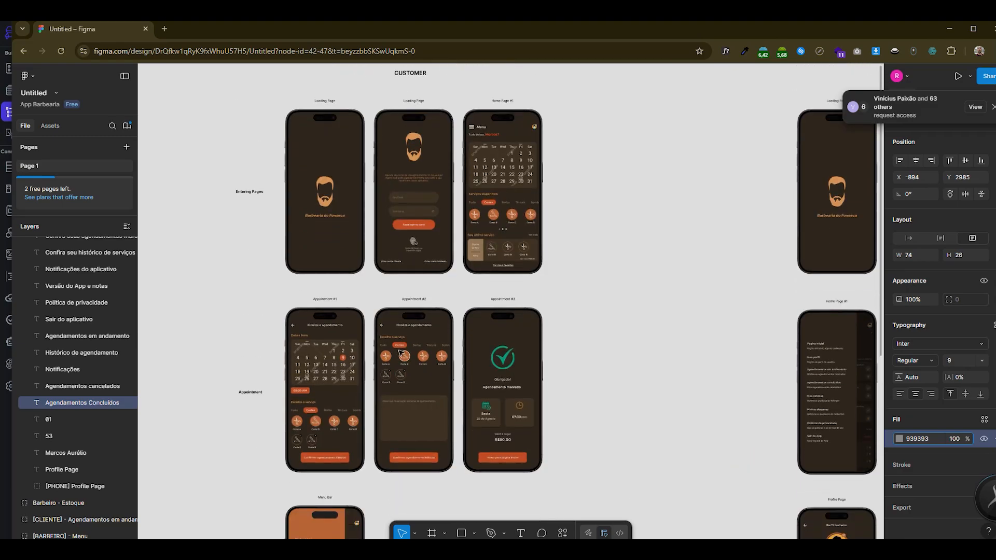
scroll(401, 354, "down", 5)
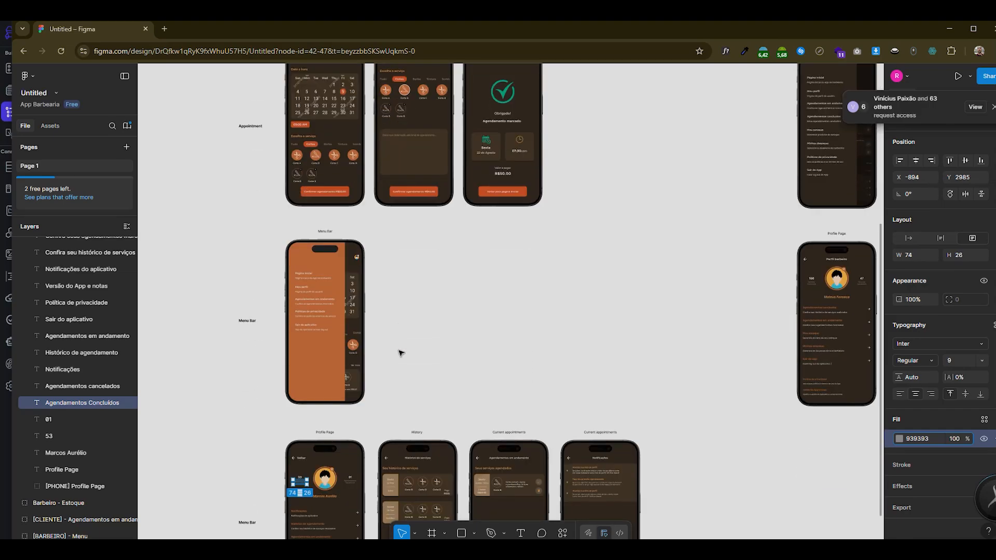
scroll(401, 354, "down", 2)
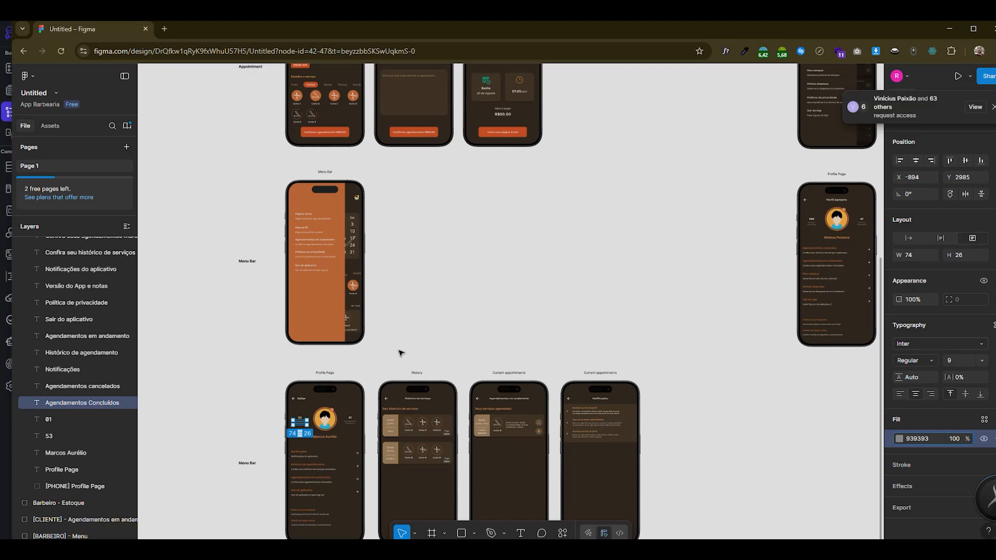
scroll(401, 353, "down", 2)
left_click(562, 284)
scroll(371, 454, "down", 1)
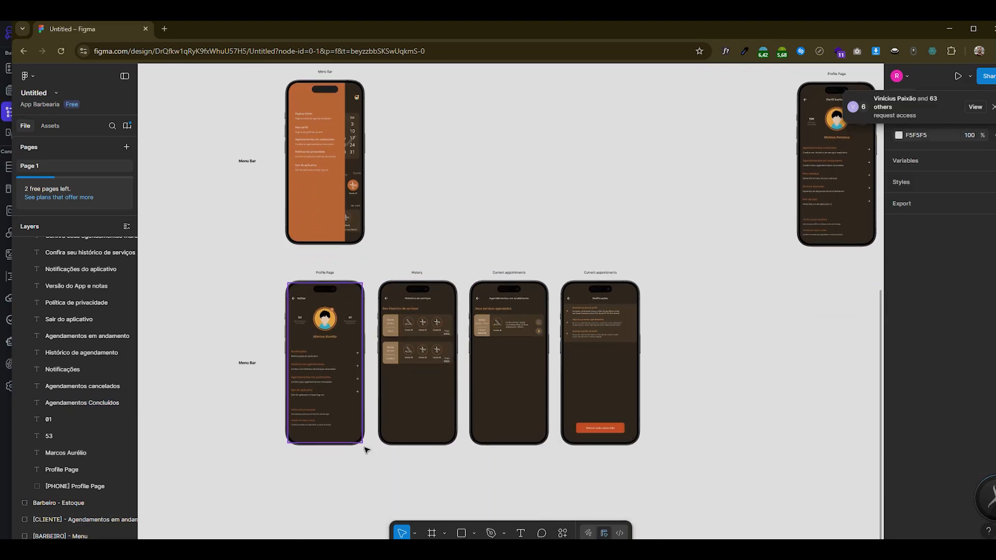
scroll(362, 451, "up", 3)
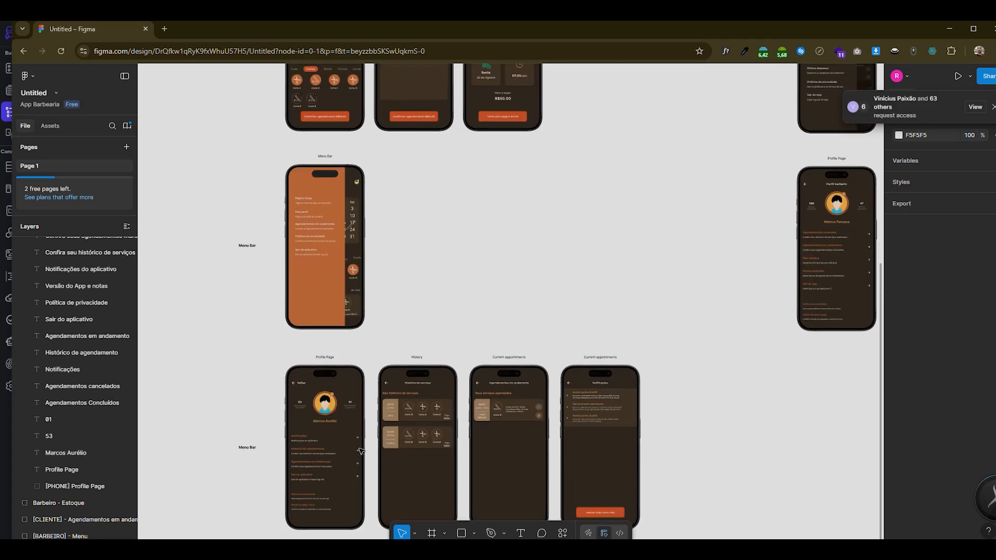
- Examine the Figma customer and barber screens once more, focusing on the Profile Page, History and Current appointments layouts
scroll(458, 415, "down", 5)
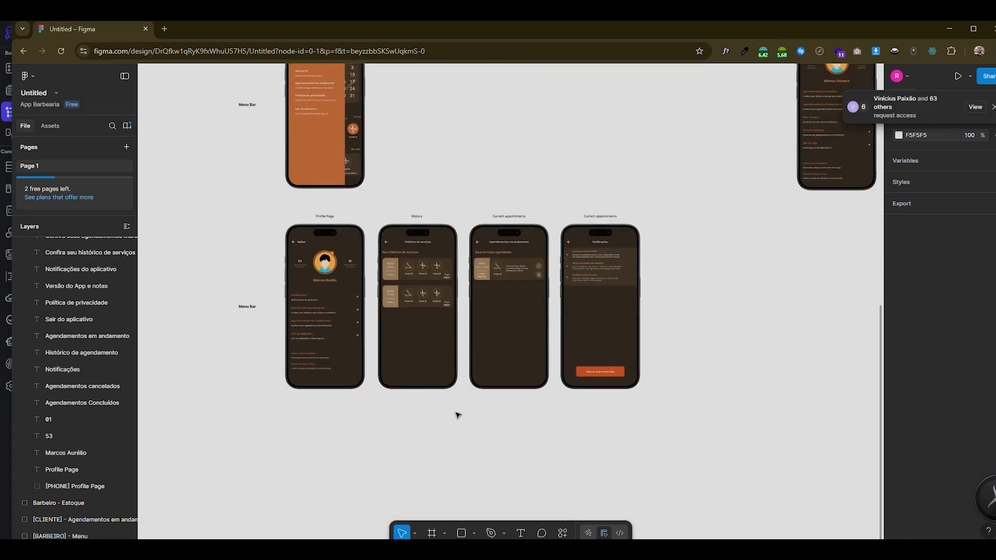
scroll(394, 404, "up", 5)
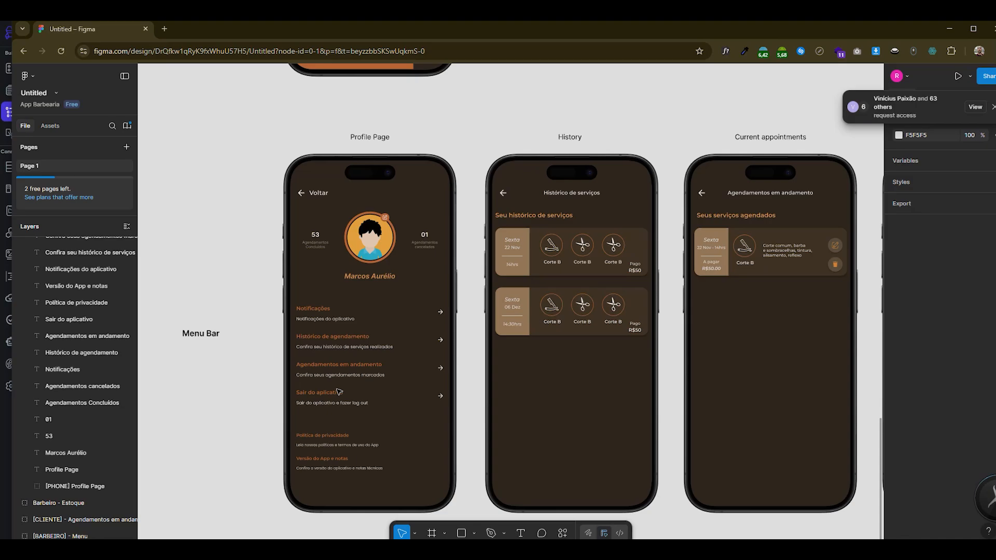
scroll(339, 393, "down", 5)
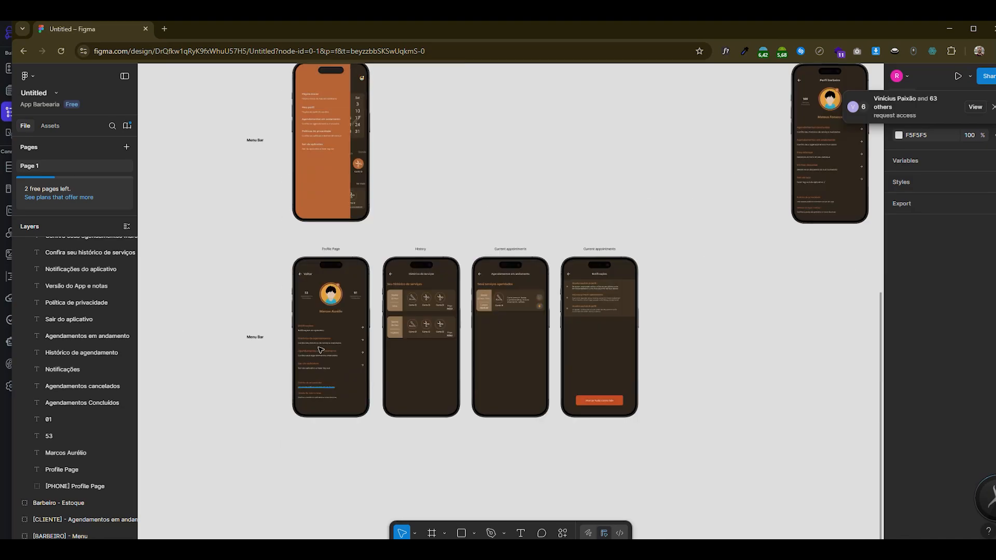
scroll(325, 371, "up", 3)
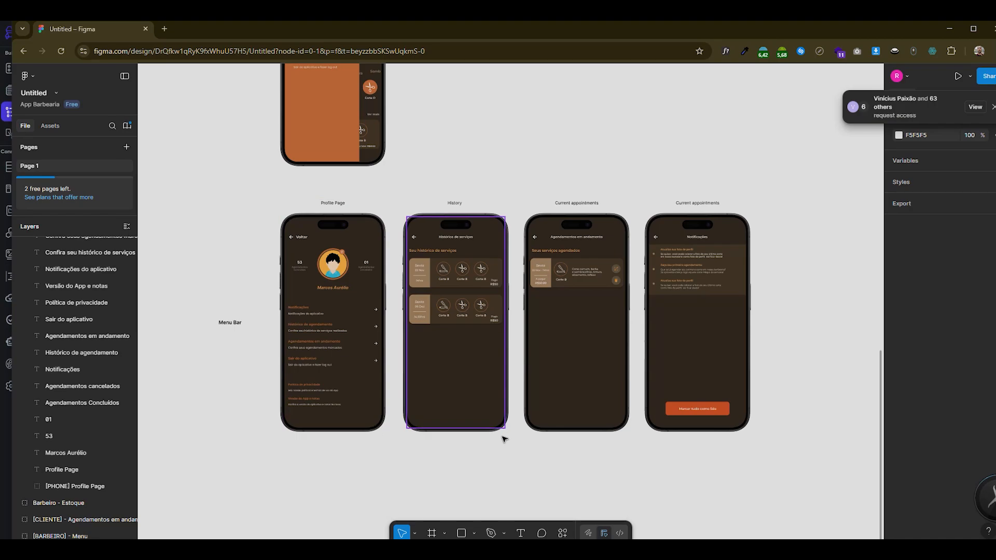
scroll(505, 439, "up", 10)
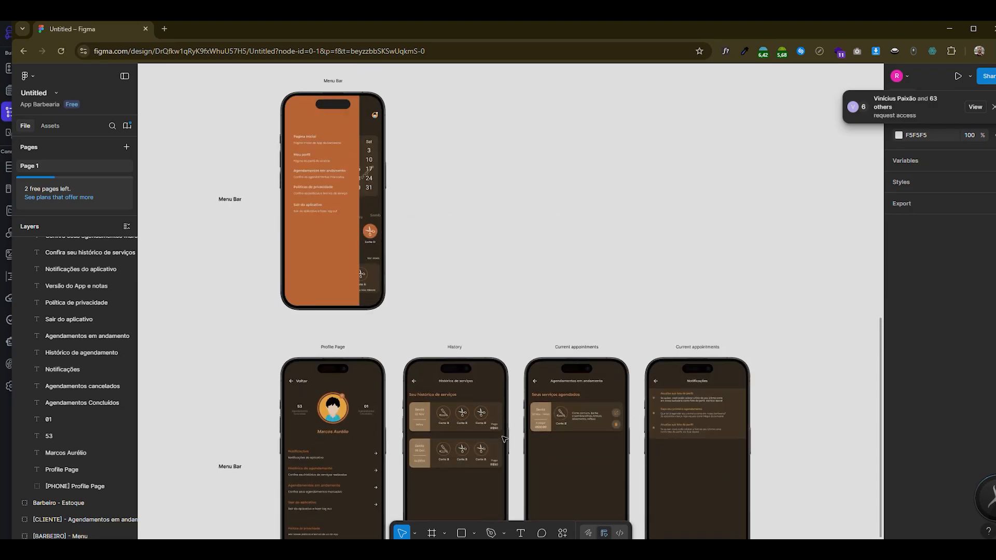
scroll(504, 439, "up", 2)
scroll(307, 413, "down", 4)
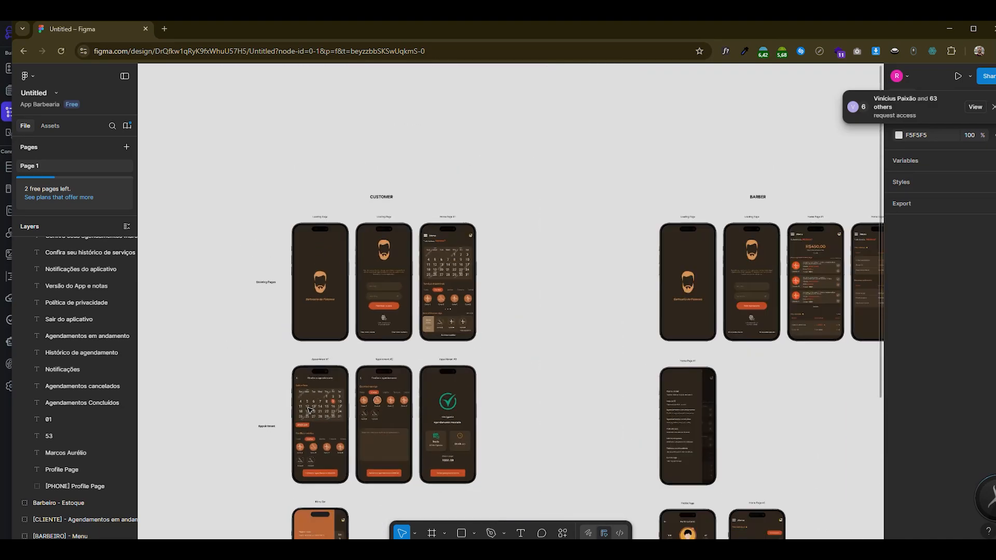
scroll(467, 415, "right", 1)
scroll(685, 415, "up", 2)
scroll(701, 409, "down", 3)
scroll(412, 333, "down", 4)
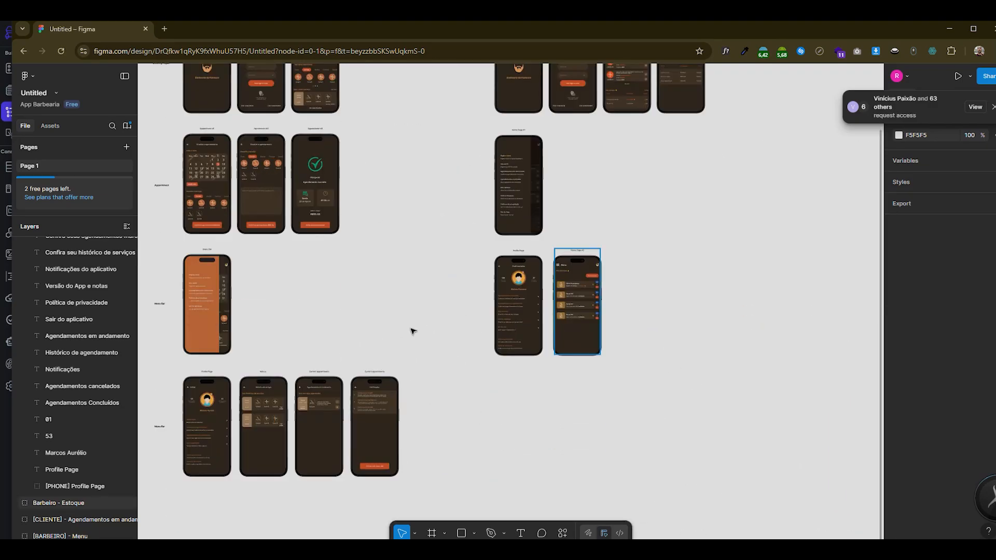
scroll(514, 413, "down", 3)
scroll(342, 420, "up", 6)
scroll(265, 252, "up", 3)
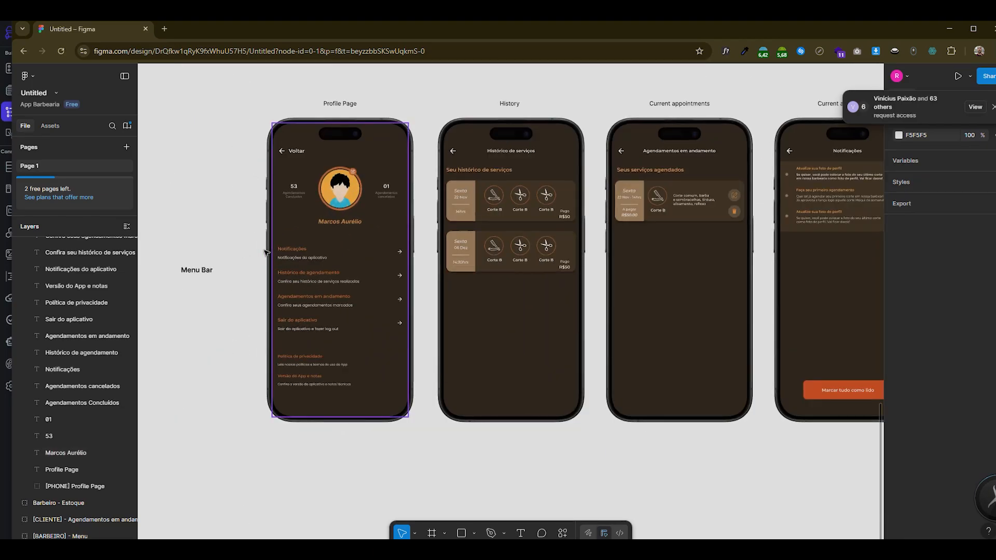
scroll(266, 252, "down", 2)
scroll(340, 278, "up", 2)
- Replace the first counter's lower text in FlutterFlow with "Agendamentos Concluídos", copied from the Figma Profile Page
key("alt+Tab")
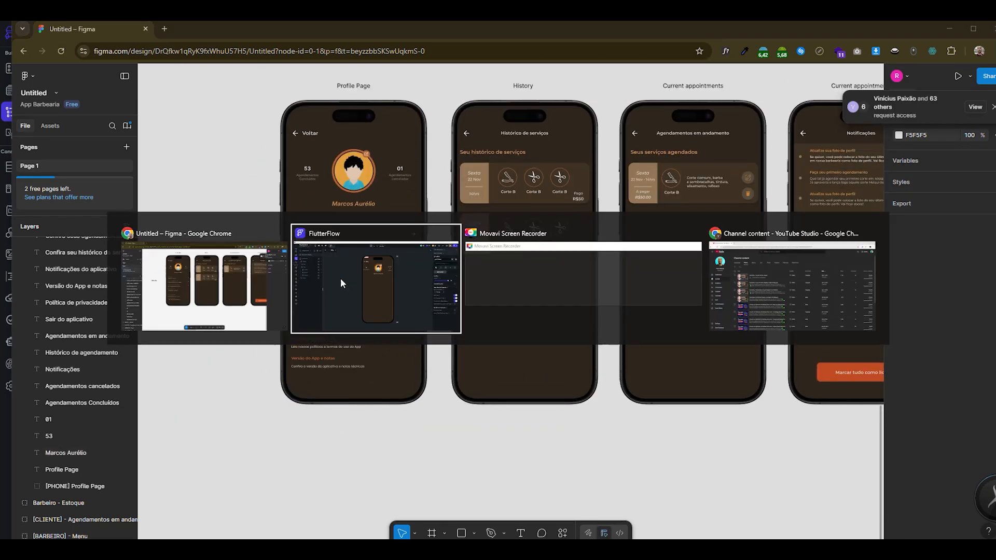
left_click(446, 179)
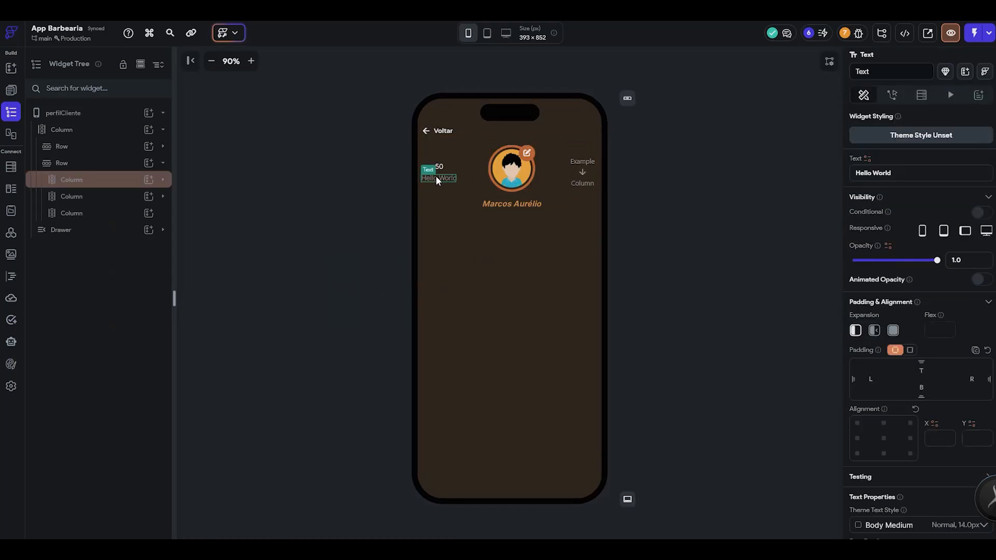
key("alt+Tab")
scroll(347, 192, "up", 5)
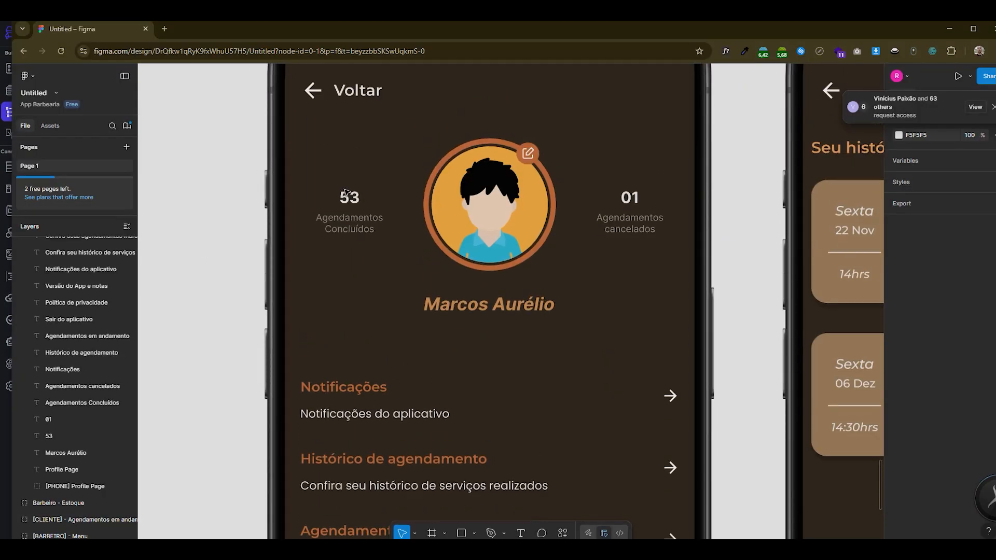
scroll(347, 192, "up", 2)
left_click(356, 211)
key("alt+Tab")
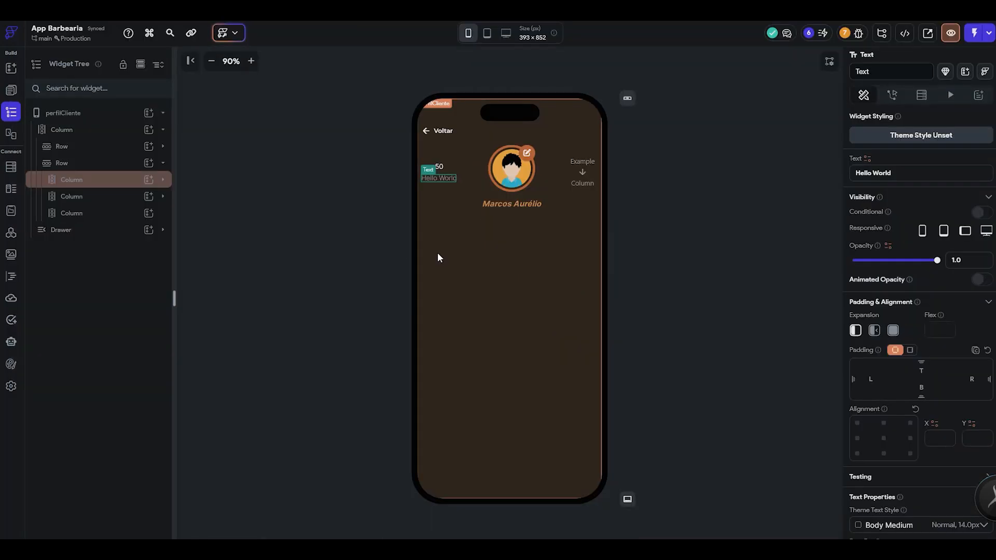
triple_click(908, 174)
type("Agendamentos Concluídos")
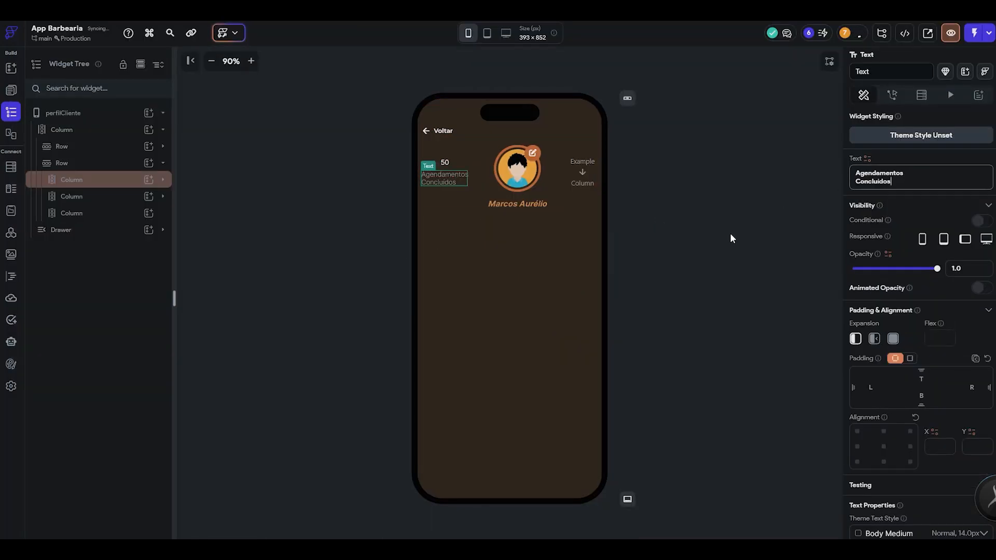
- Center-align the "Agendamentos Concluídos" label text
scroll(922, 344, "down", 8)
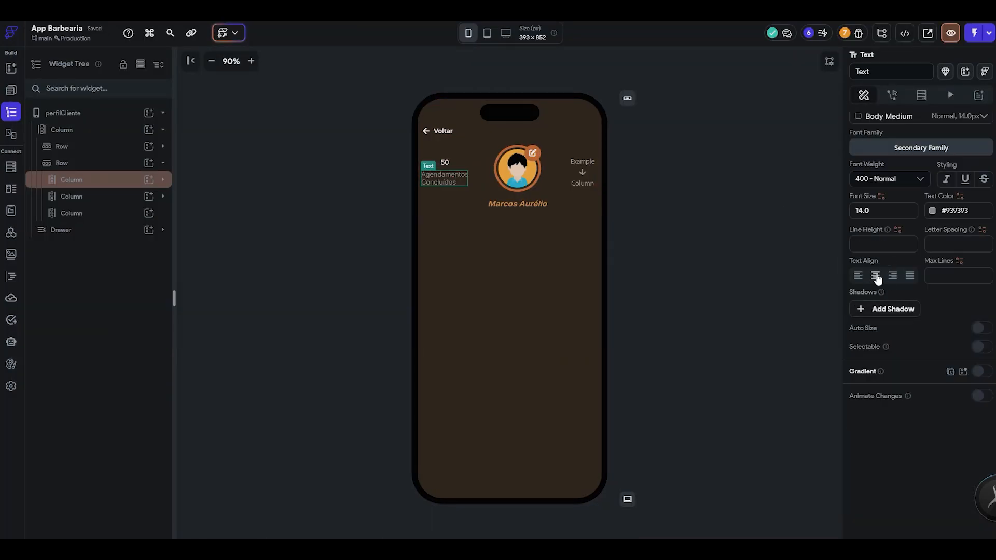
left_click(876, 276)
left_click(472, 185)
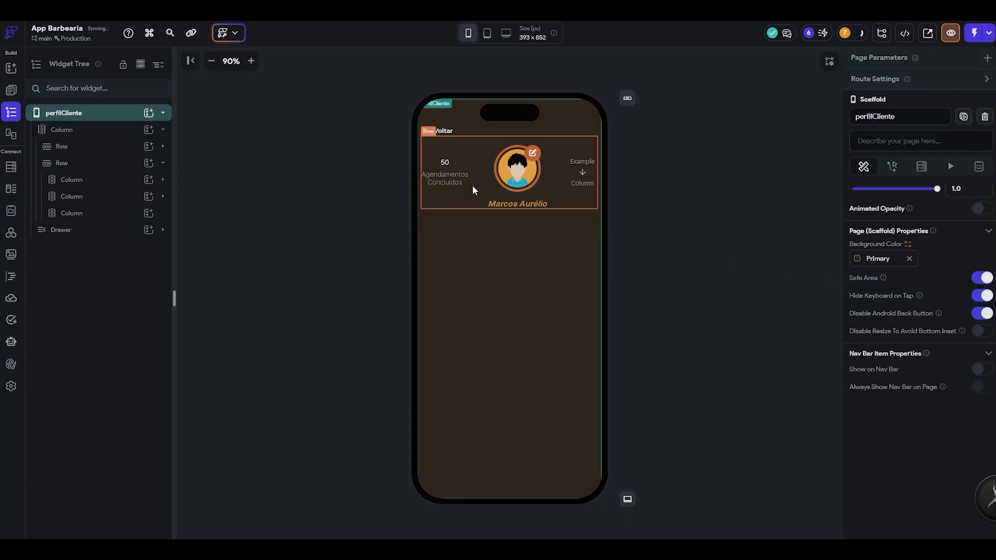
- Set the font weight of the counter number 50 to 600 - Semi Bold
left_click(446, 164)
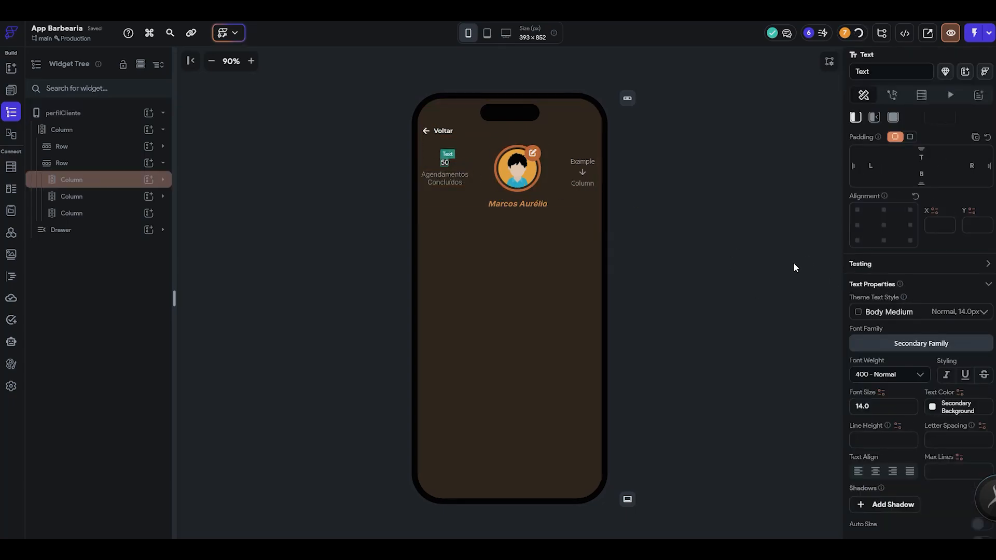
left_click(909, 377)
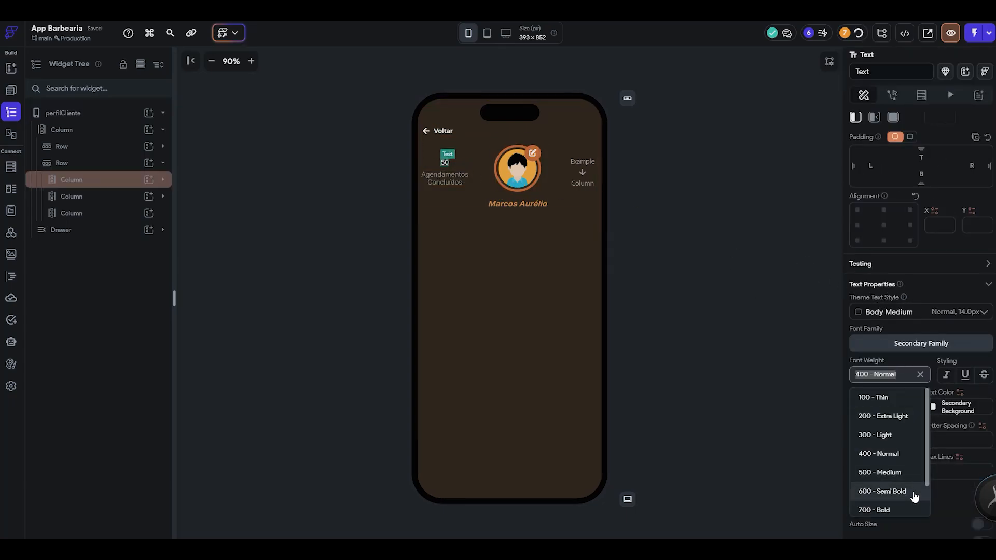
left_click(914, 492)
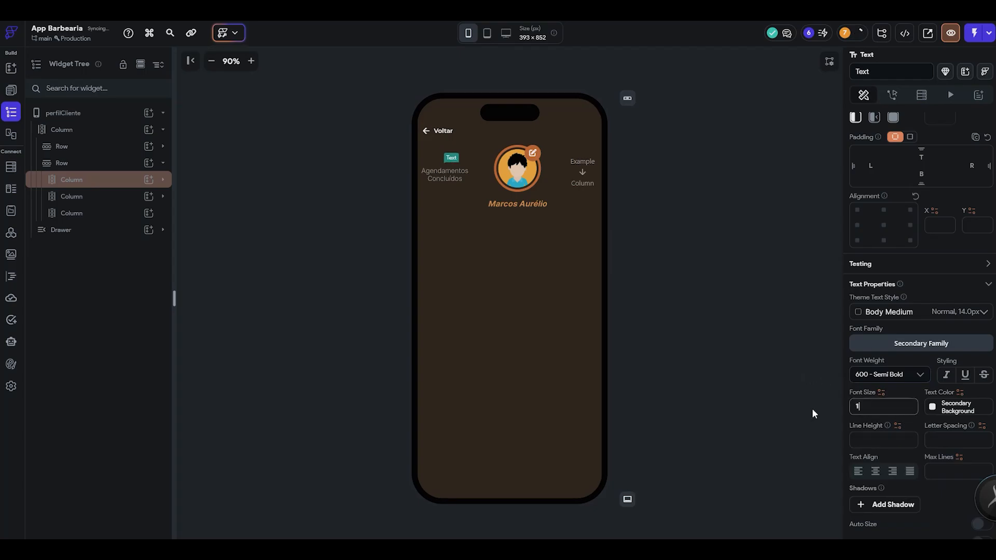
- Set the font size of the "Agendamentos Concluídos" label to 13
left_click(445, 177)
scroll(964, 421, "down", 3)
left_click(882, 415)
type("13")
left_click(827, 428)
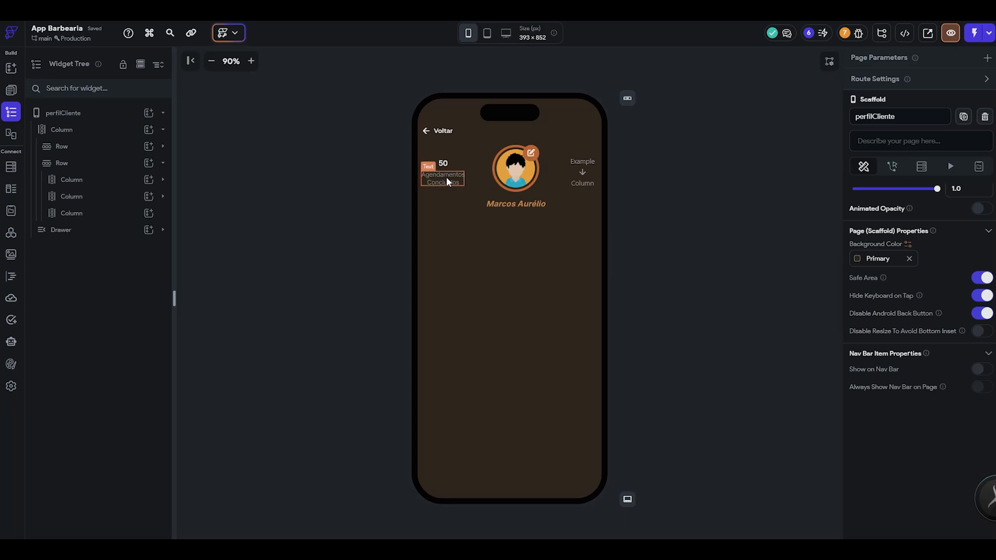
- Duplicate the counter column and place the copy on the other side of the avatar, in place of the empty column
left_click(446, 177)
left_click(106, 184)
key("ctrl+d")
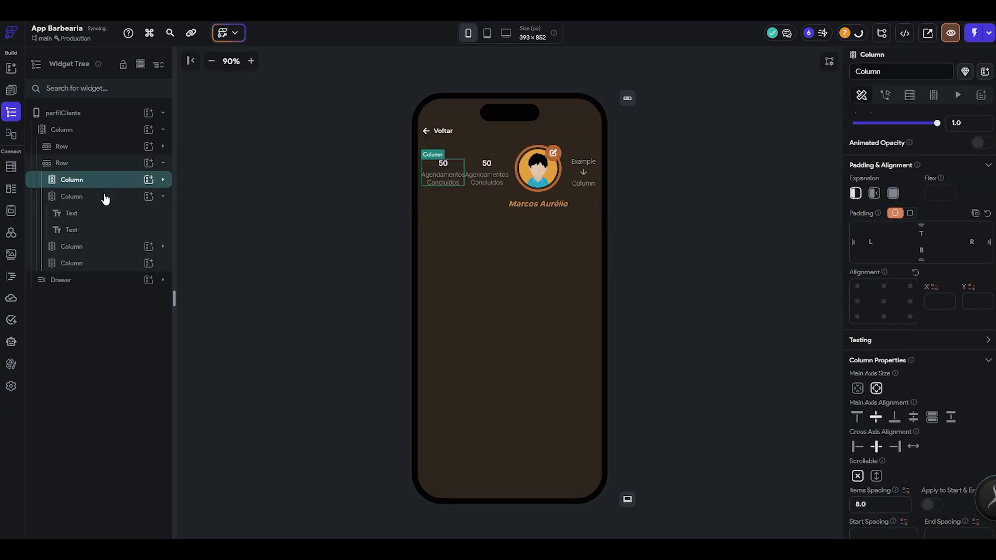
left_click(104, 198)
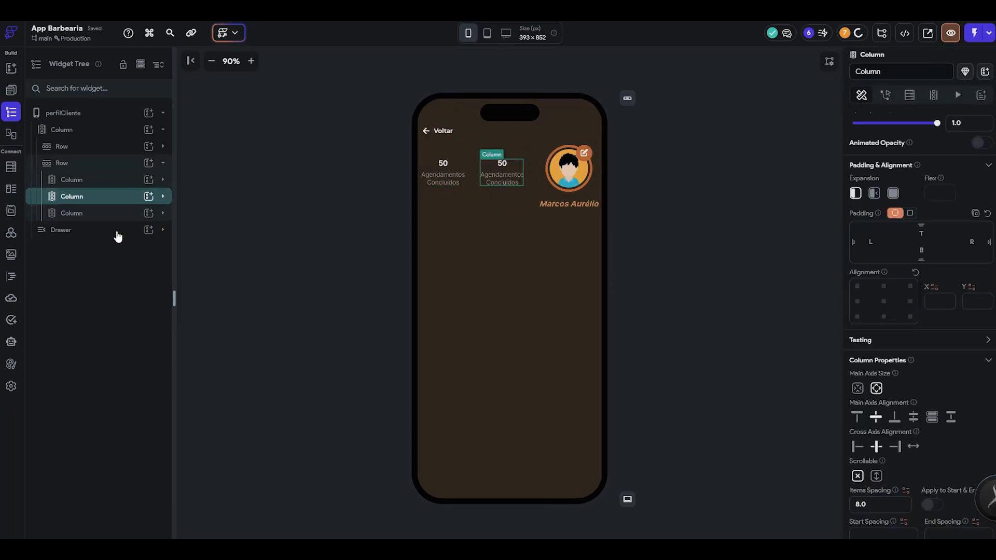
left_click_drag(121, 209, 125, 224)
left_click(442, 331)
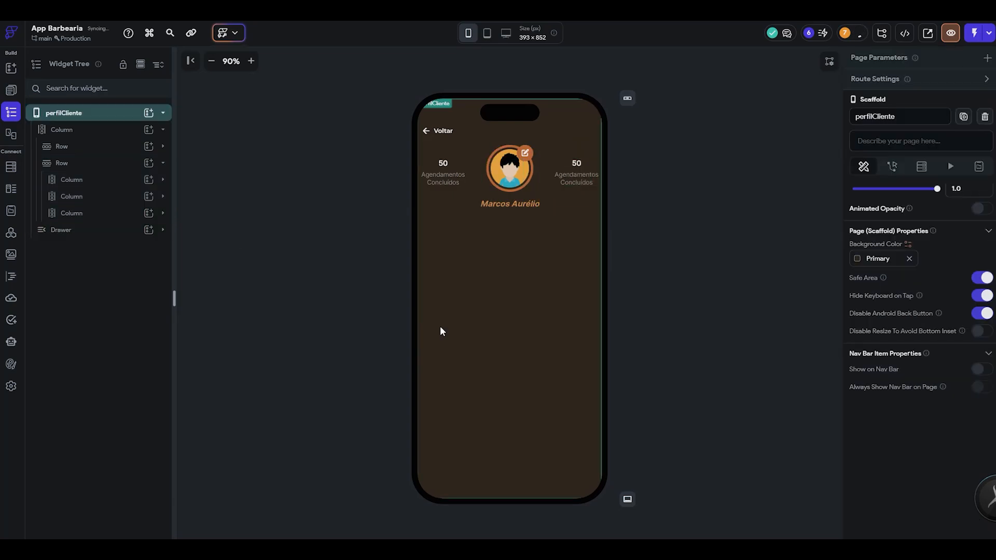
- Replace the second counter's label with "Agendamentos cancelados", copied from the Figma Profile Page
left_click(568, 177)
left_click(674, 202)
left_click(628, 217)
key("alt+Tab")
scroll(350, 292, "down", 1)
left_click_drag(350, 292, 162, 319)
left_click(557, 254)
key("ctrl+a")
key("ctrl+c")
key("alt+Tab")
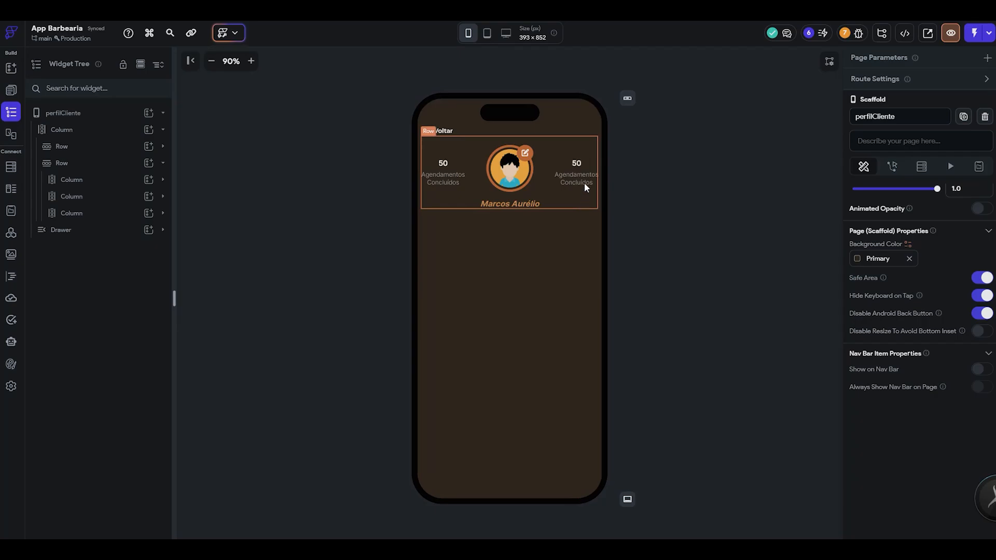
left_click(581, 179)
key("ctrl+a")
key("ctrl+v")
left_click(736, 218)
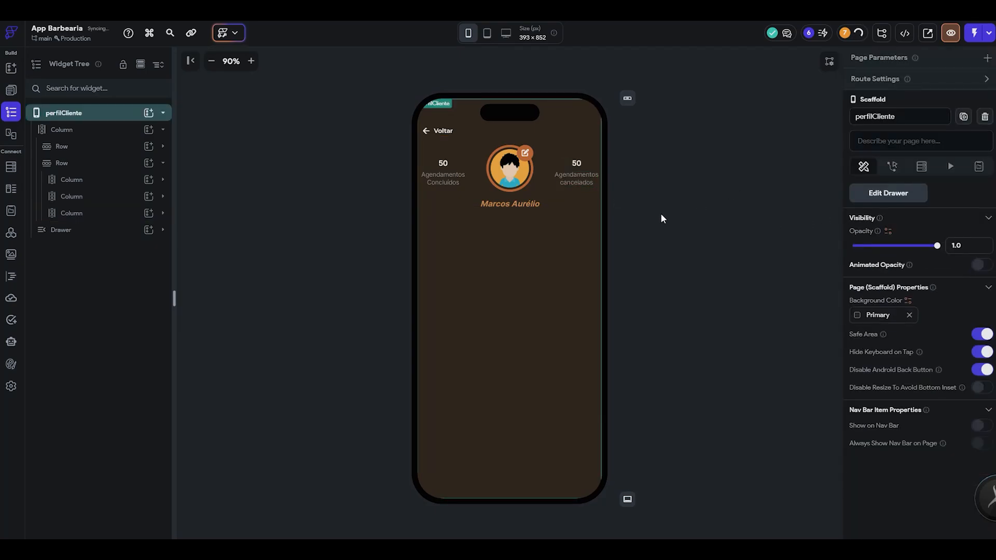
- Replace the second counter's number with 01, copied from the Figma design
key("alt+Tab")
double_click(548, 216)
key("ctrl+c")
key("alt+Tab")
left_click(579, 164)
left_click(911, 172)
key("ctrl+a")
key("ctrl+v")
left_click(726, 189)
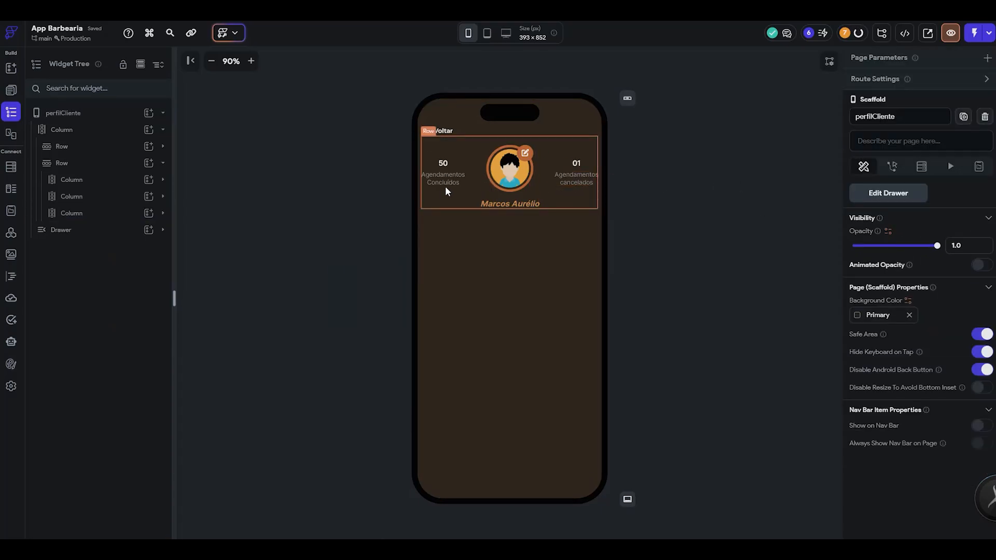
- Review the list of menu entries below the client's name on the Figma Profile Page
left_click(587, 197)
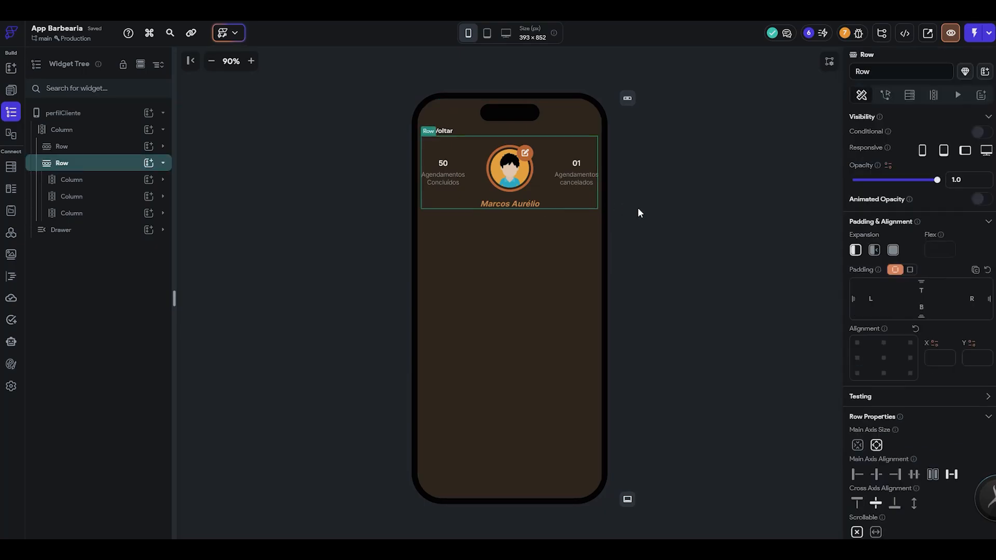
left_click(709, 238)
key("alt+Tab")
scroll(474, 287, "down", 5)
scroll(367, 247, "up", 4)
scroll(461, 252, "down", 1)
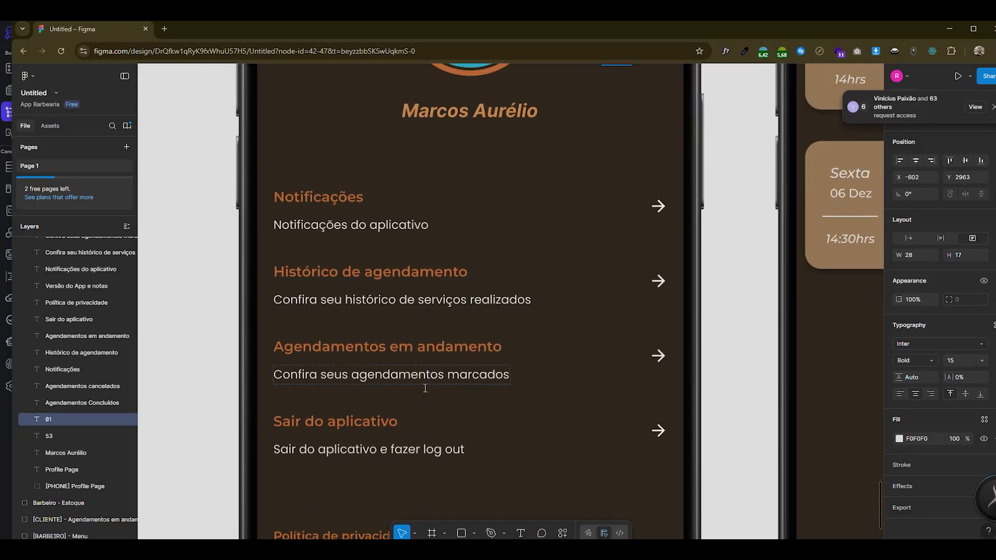
scroll(425, 388, "down", 5)
scroll(425, 388, "up", 3)
key("alt+Tab")
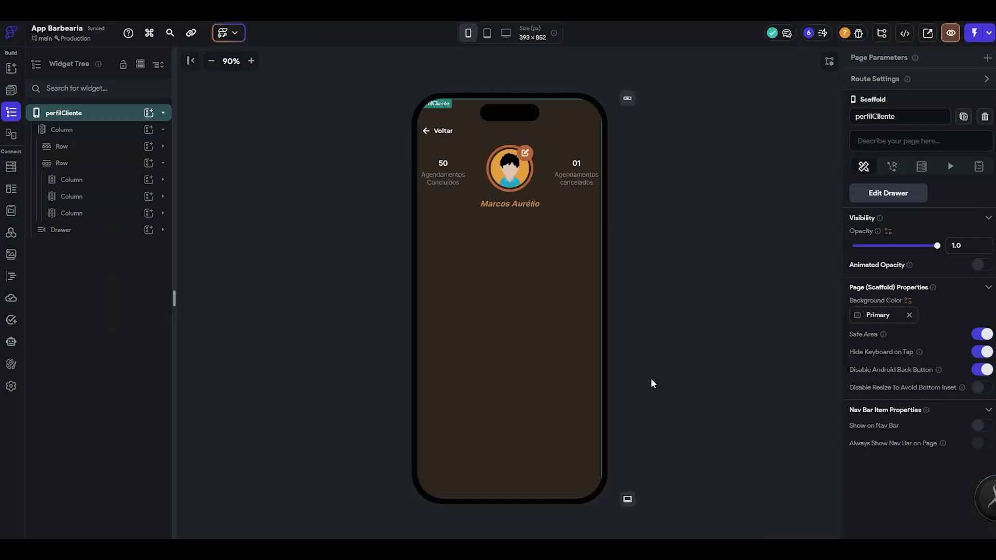
- Show the drawer of perfilCliente for editing and compare its menu entries with the Figma profile list
left_click(141, 64)
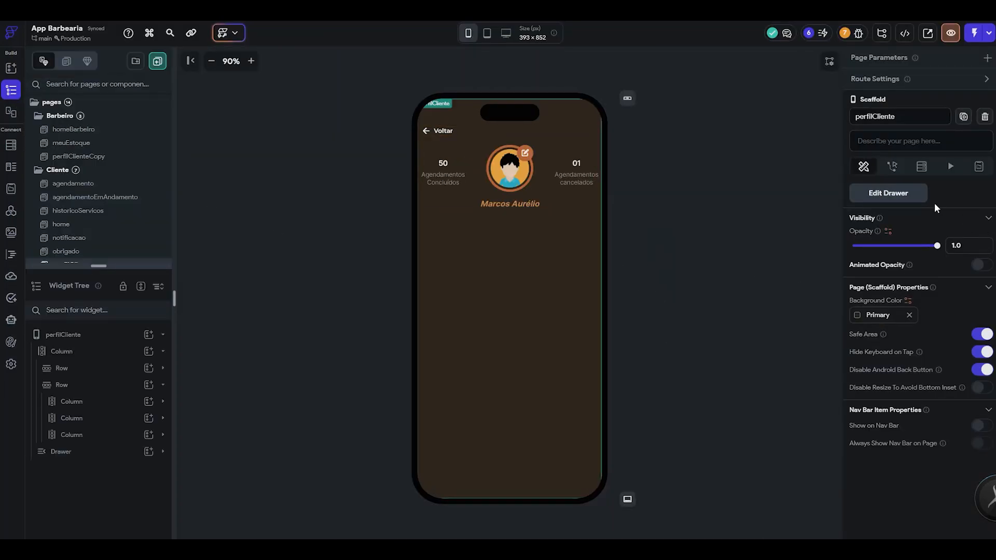
left_click(912, 195)
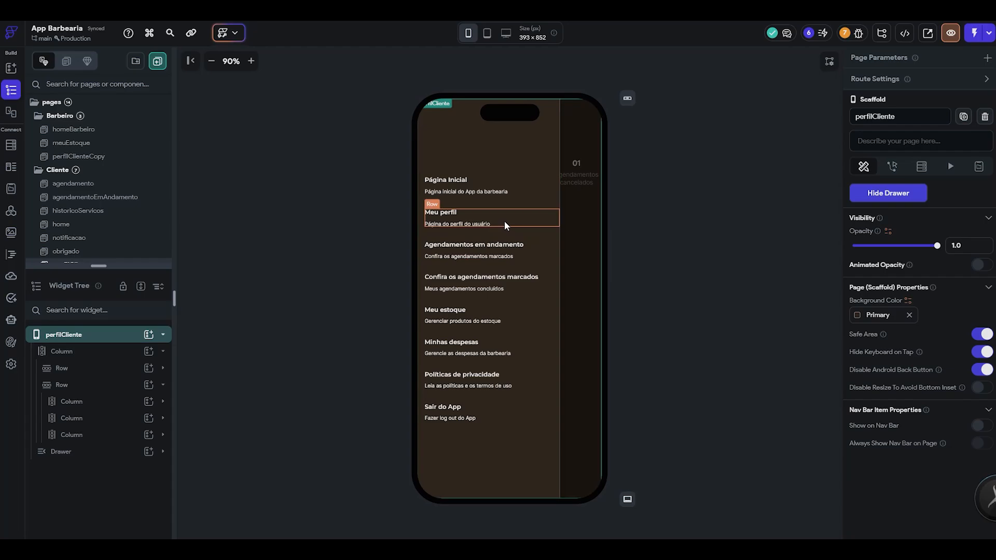
key("alt+Tab")
scroll(417, 236, "up", 3)
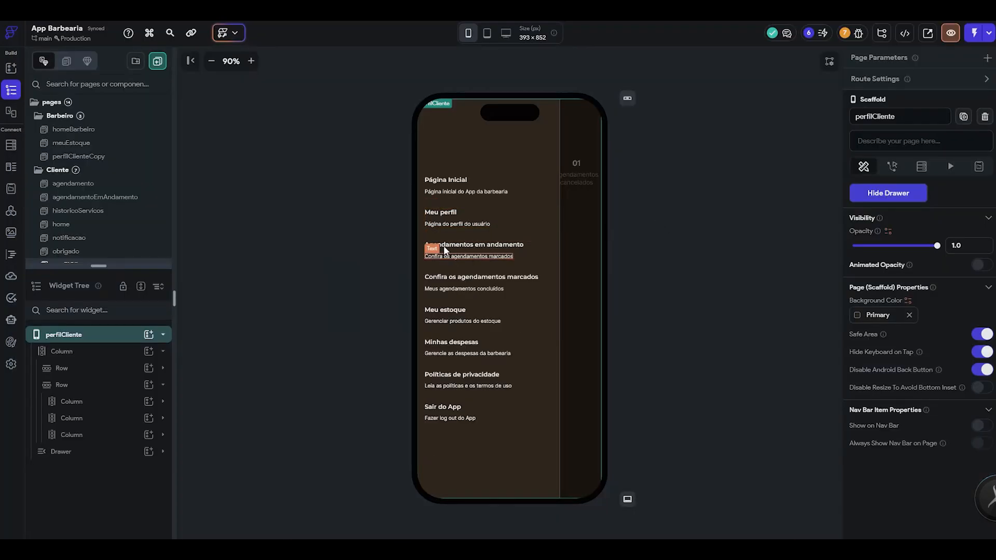
- Copy the drawer's "Página Inicial" row to the clipboard and hide the drawer
left_click(525, 182)
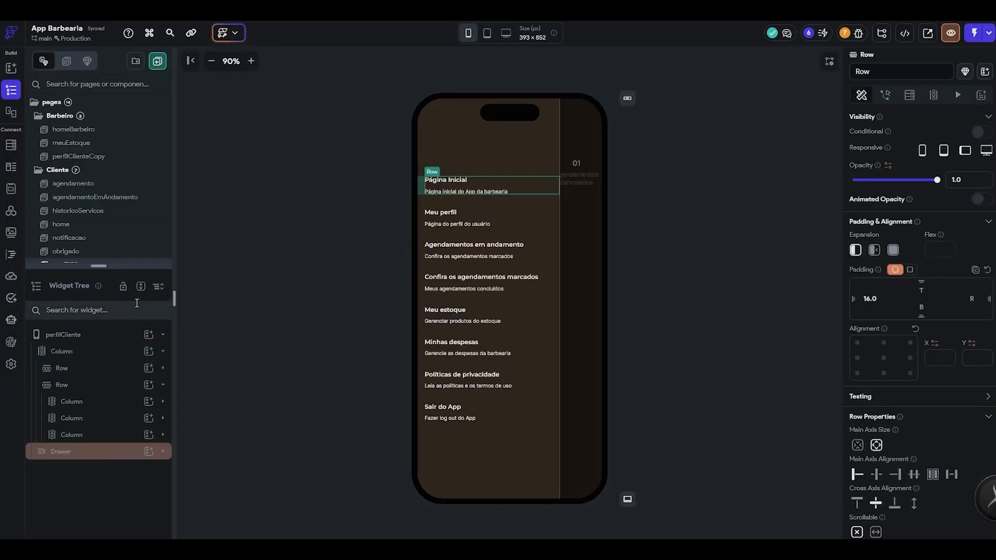
left_click(119, 451)
left_click(77, 279)
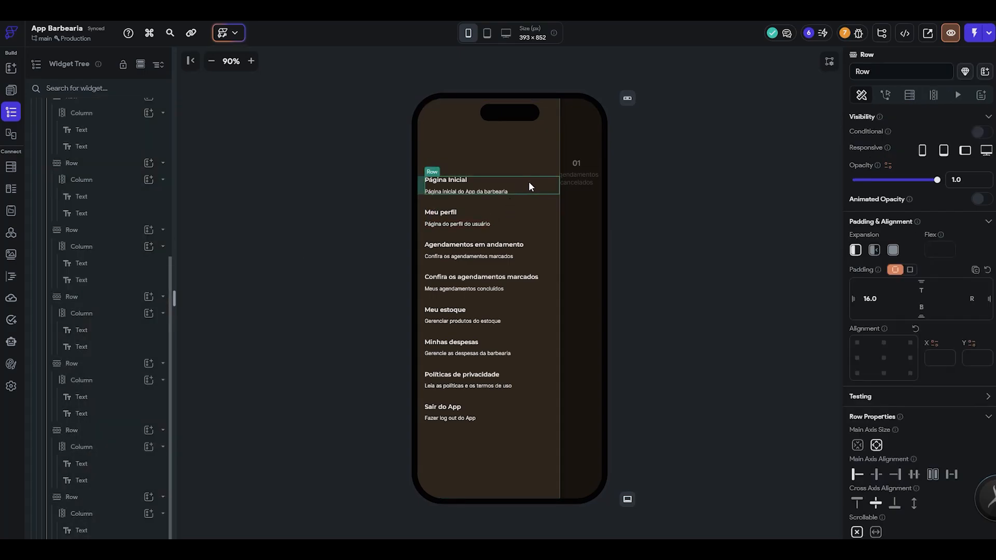
left_click(100, 283)
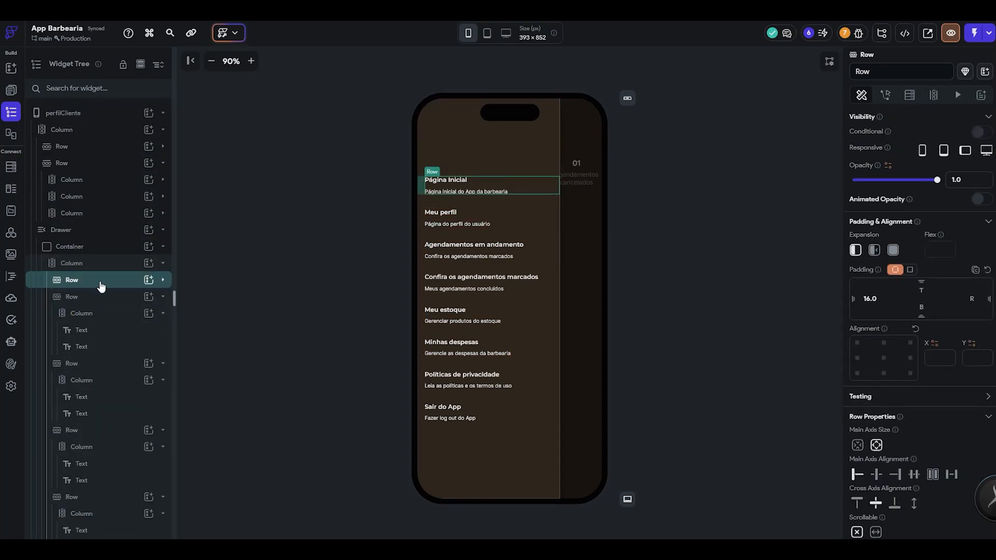
key("ctrl+c")
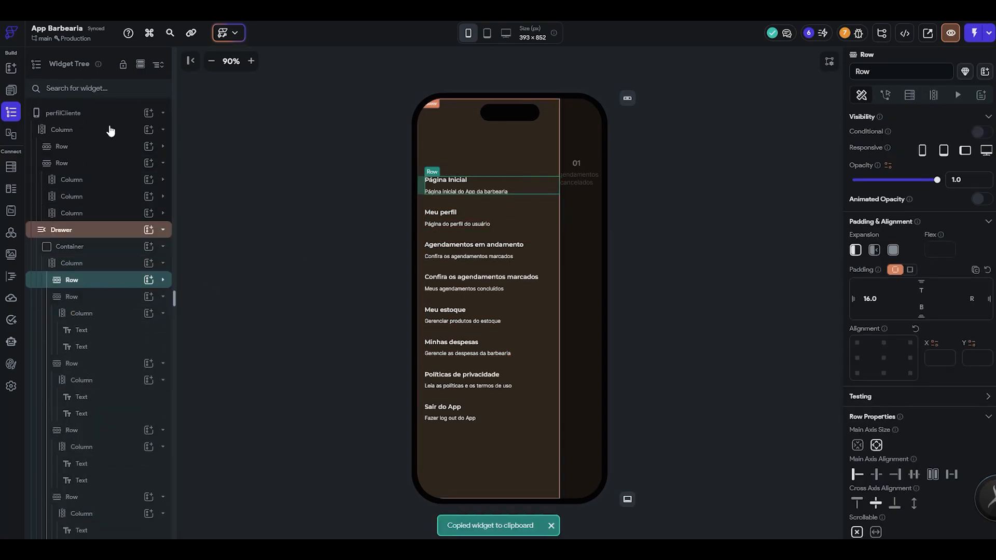
left_click(64, 112)
left_click(882, 193)
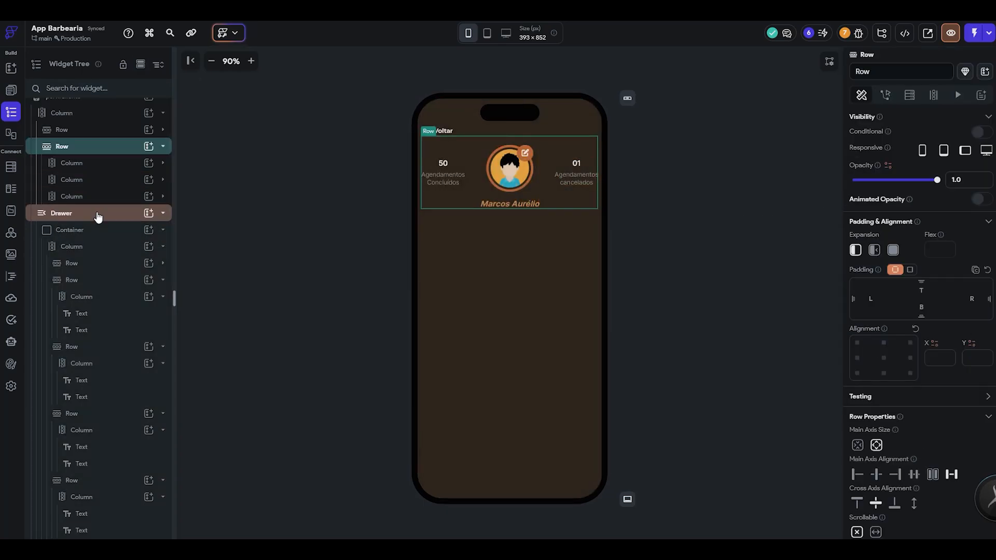
- Add a Container at the end of the page's main column and paste the copied "Página Inicial" row inside it
left_click(111, 216)
left_click(123, 165)
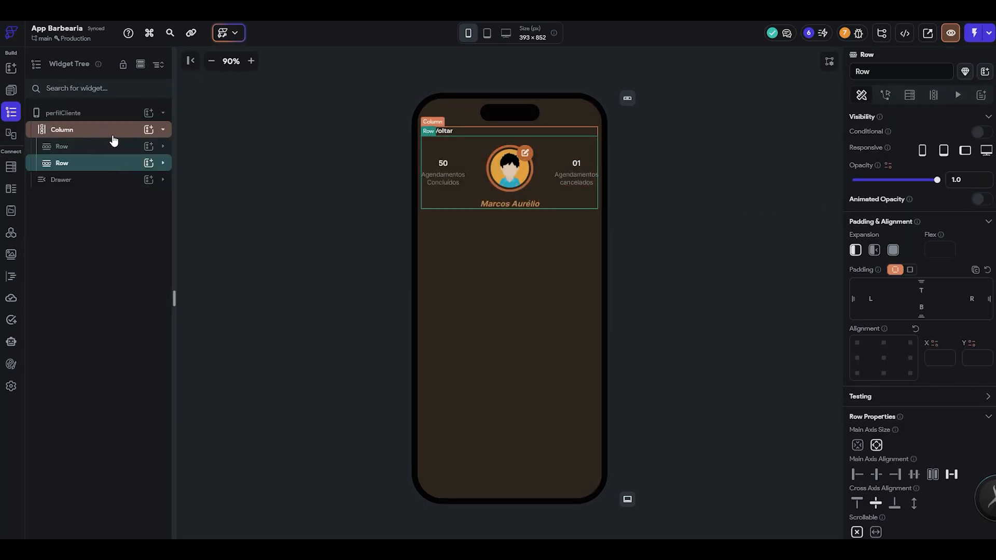
left_click(149, 129)
left_click(198, 243)
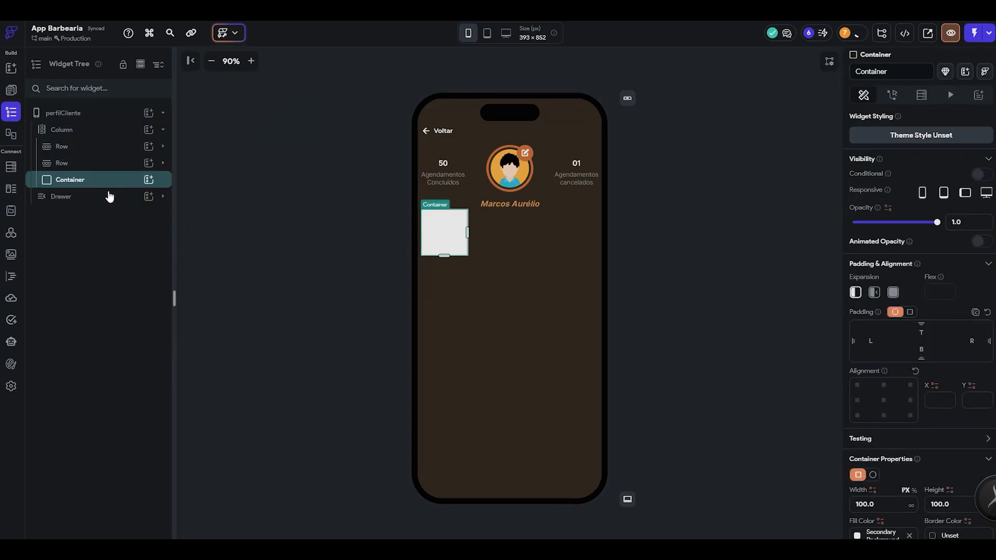
key("ctrl+v")
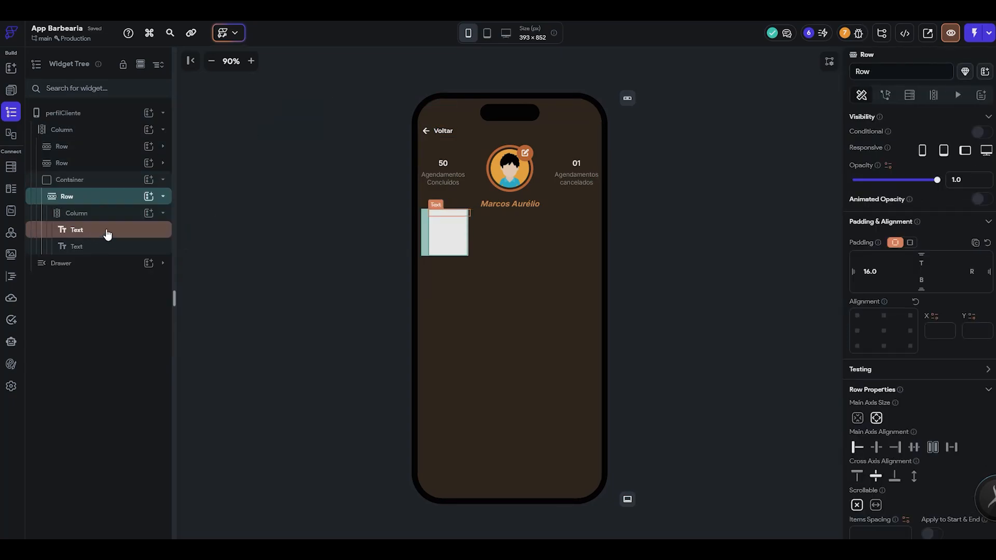
- Remove the fill colour from the new container around the "Página Inicial" row
left_click(99, 183)
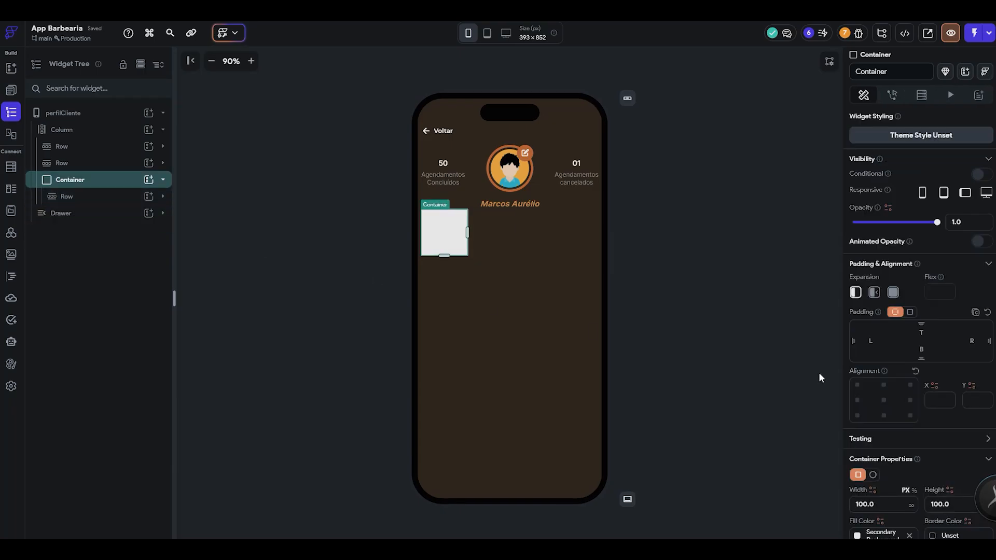
scroll(912, 410, "down", 3)
left_click(909, 379)
left_click(687, 315)
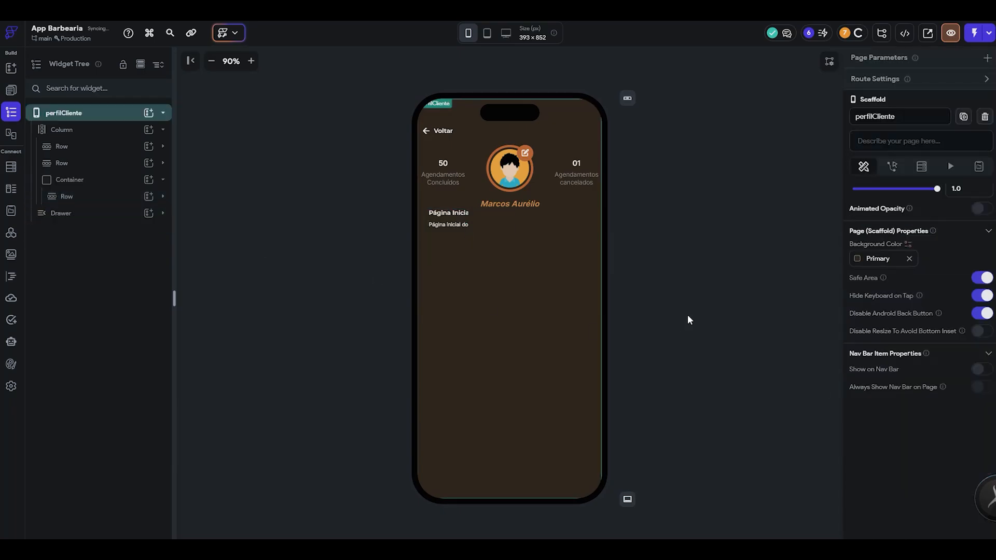
- Clear the container's fixed width and height so it adapts to its content
left_click(425, 248)
left_click_drag(819, 445, 829, 450)
key("BackSpace")
left_click(959, 448)
key("BackSpace")
key("BackSpace")
key("BackSpace")
key("BackSpace")
key("BackSpace")
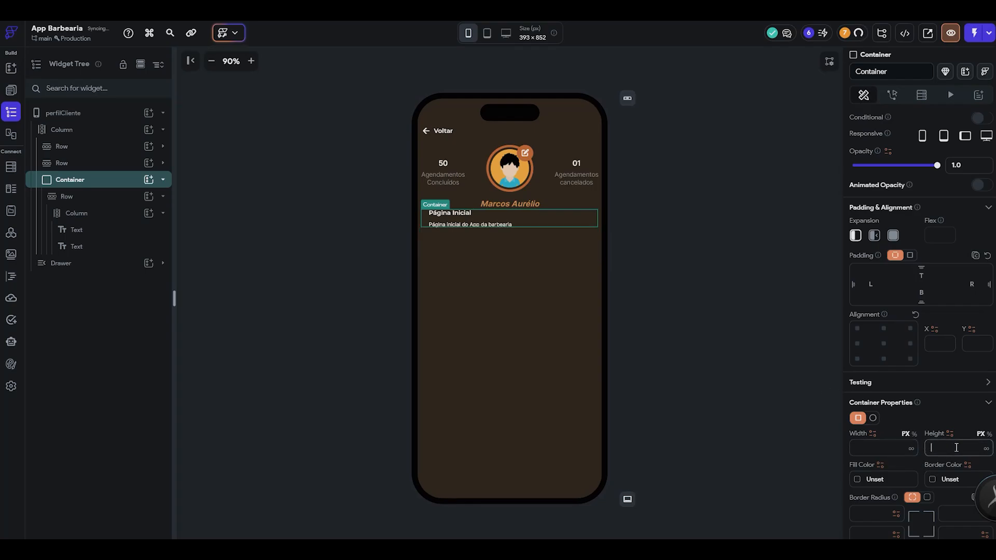
- Check the menu list in the Figma design, and wrap the container's row in a Column
left_click(91, 196)
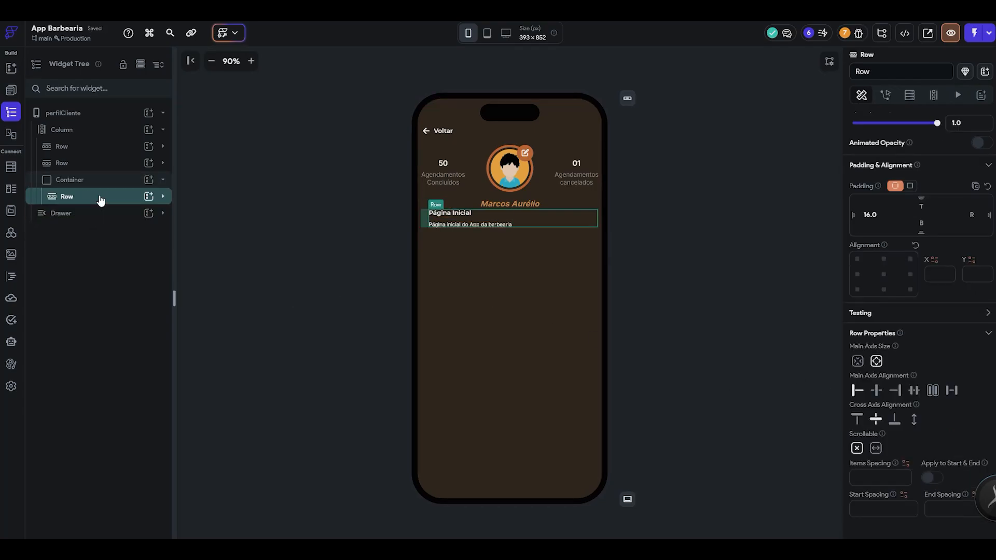
key("alt+Tab")
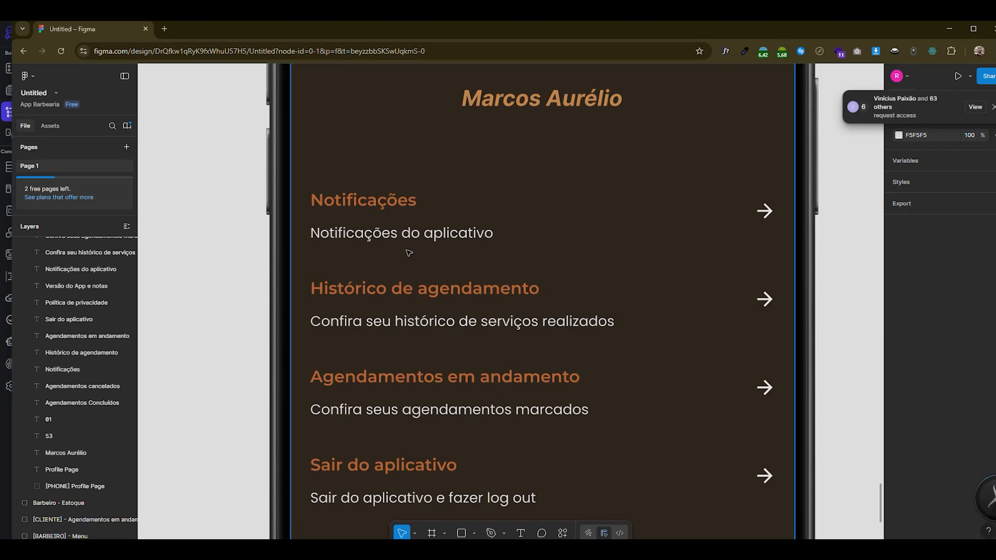
scroll(411, 251, "up", 3)
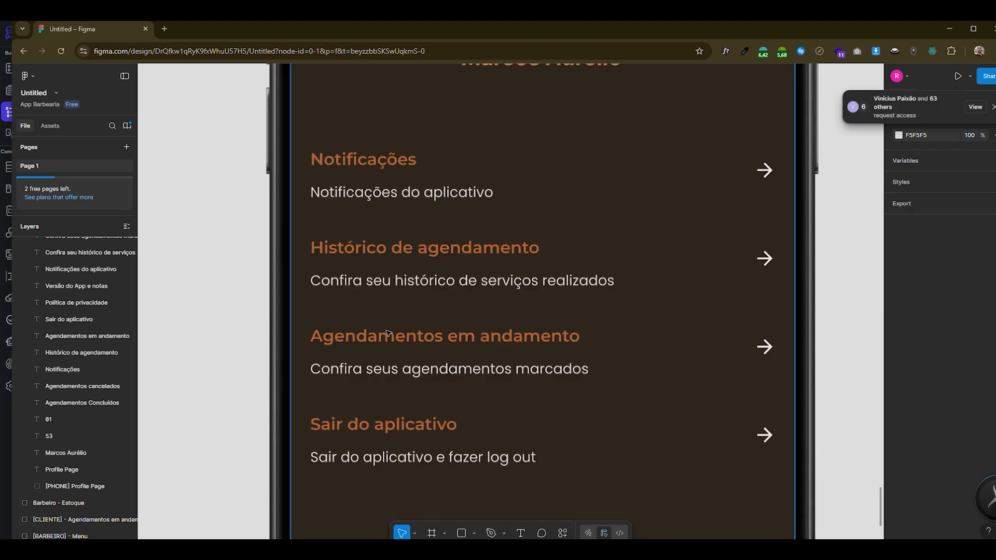
key("alt+Tab")
right_click(100, 204)
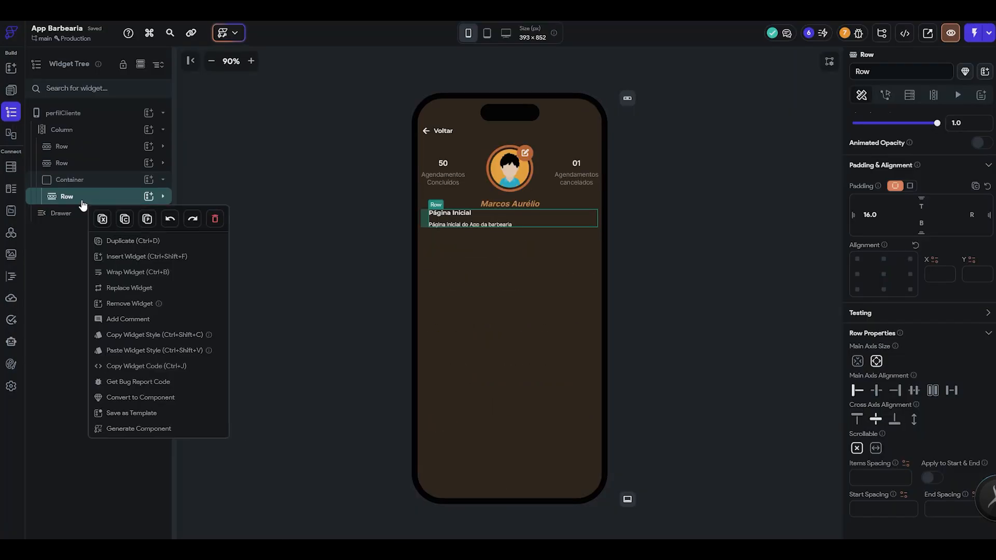
left_click(170, 273)
left_click(526, 213)
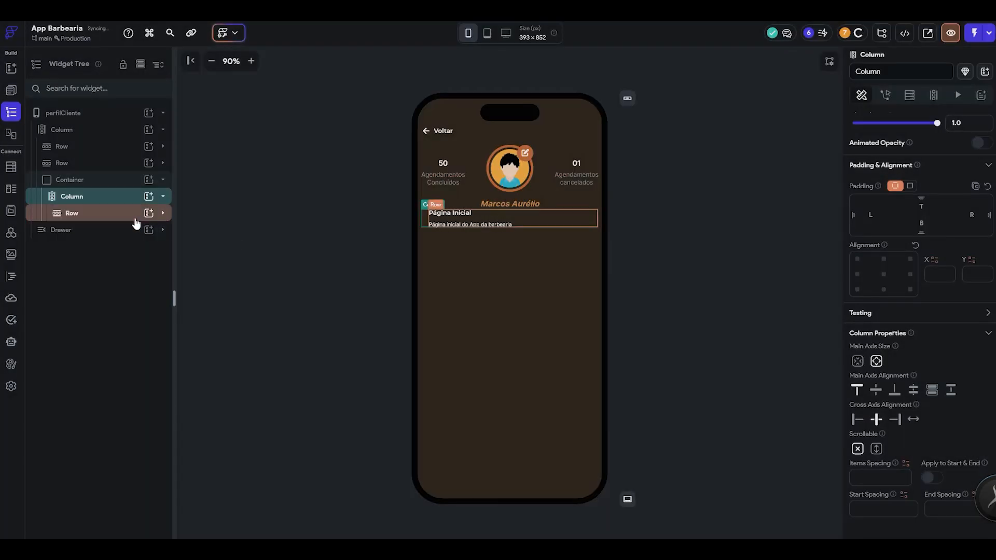
- Try out three duplicates of the "Página Inicial" row inside the column, and undo them
left_click(134, 220)
key("ctrl+d")
key("ctrl+d")
key("ctrl+d")
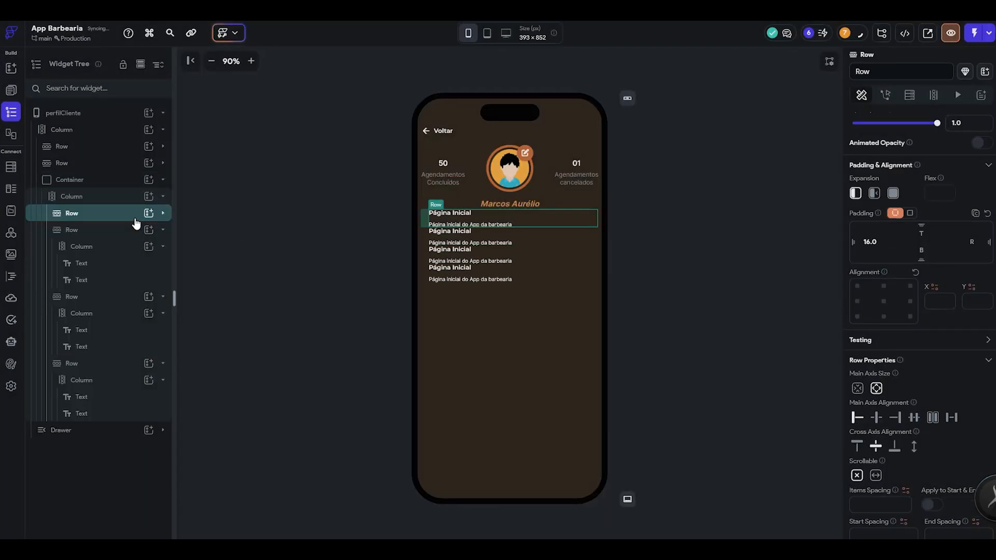
key("ctrl+z")
key("ctrl+z")
key("ctrl+z")
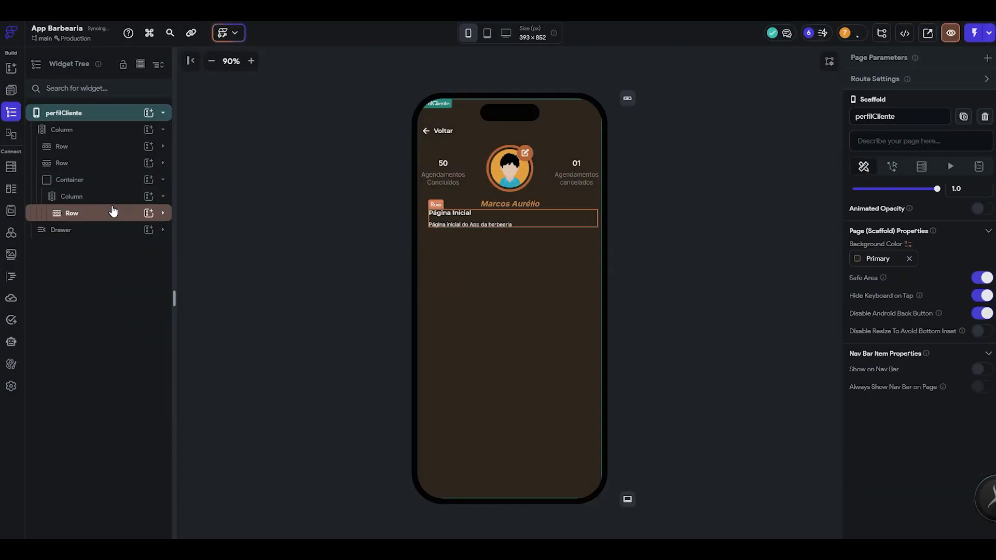
- Copy the colour C96C36 from Figma's "Notificações" heading and apply it to the row's "Página Inicial" title
key("alt+Tab")
left_click(375, 167)
double_click(375, 167)
left_click(934, 443)
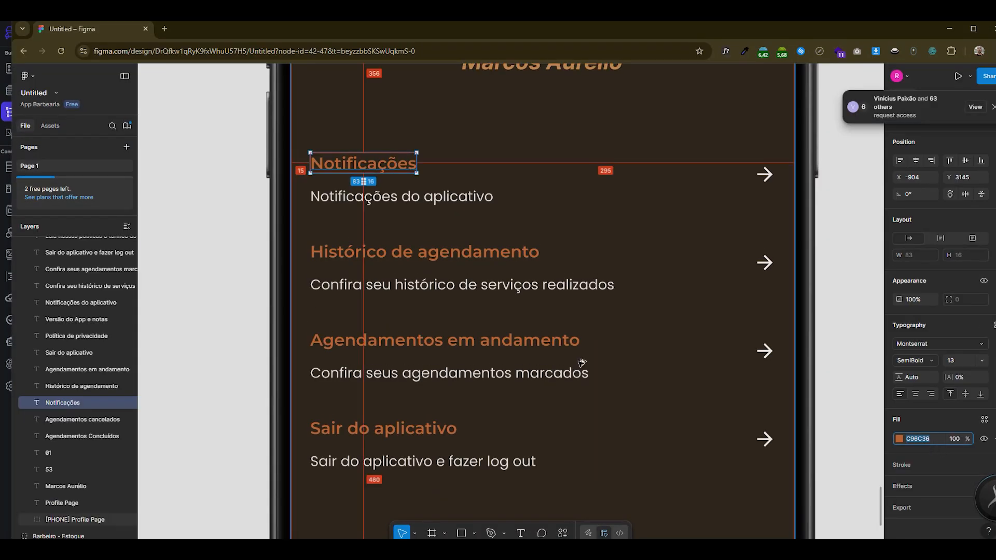
key("alt+Tab")
left_click(443, 213)
scroll(939, 444, "down", 4)
- Check the fill colour of the "Notificações do aplicativo" description in Figma and return to the row in FlutterFlow
key("alt+Tab")
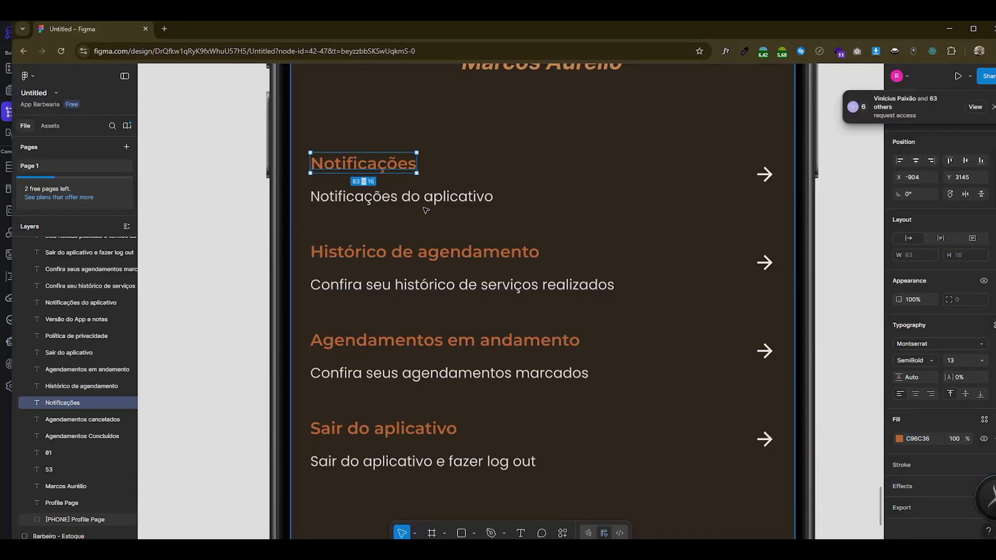
left_click(433, 204)
left_click(929, 444)
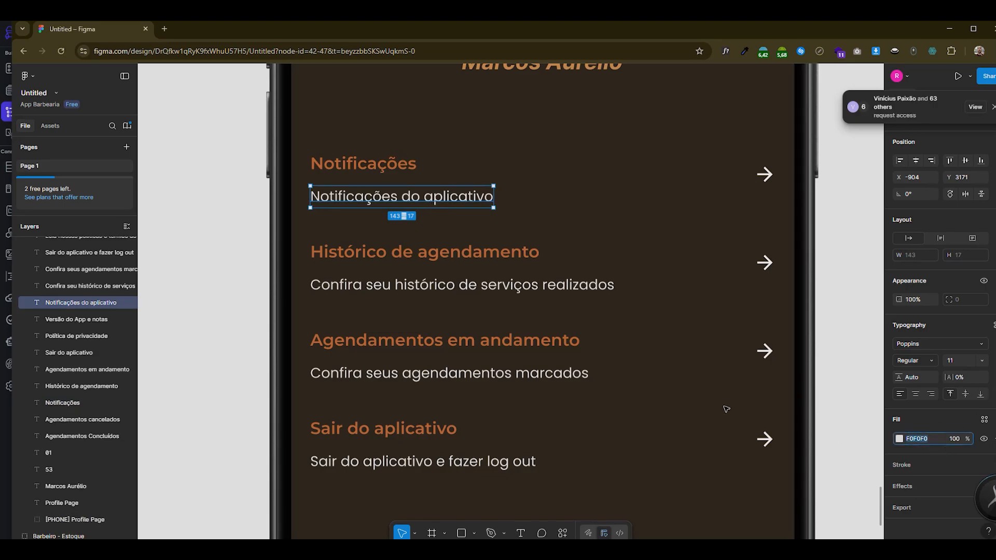
key("alt+Tab")
left_click(550, 216)
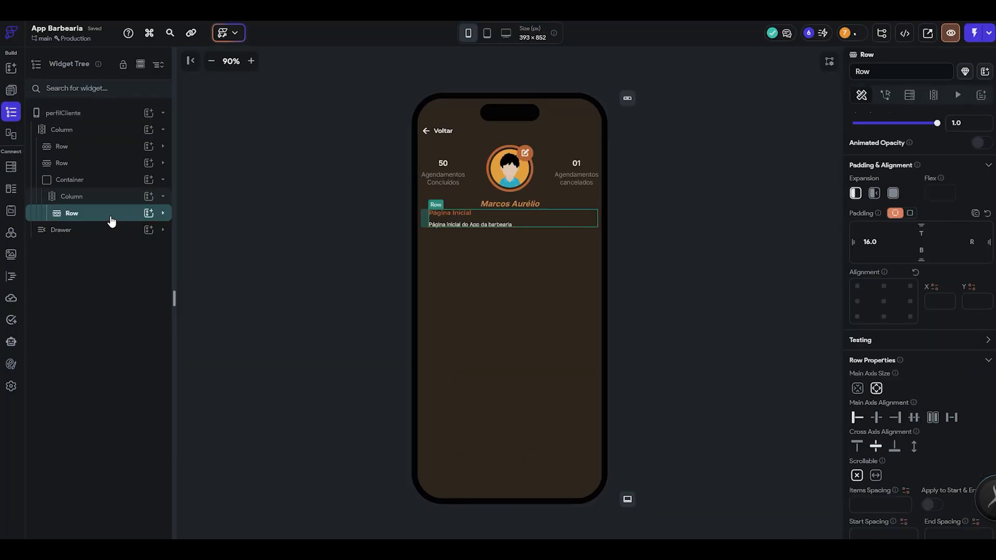
- Add an Icon widget to the row after its text column and set the row's main axis alignment to Space Between
left_click(110, 218)
left_click(109, 232)
left_click(151, 213)
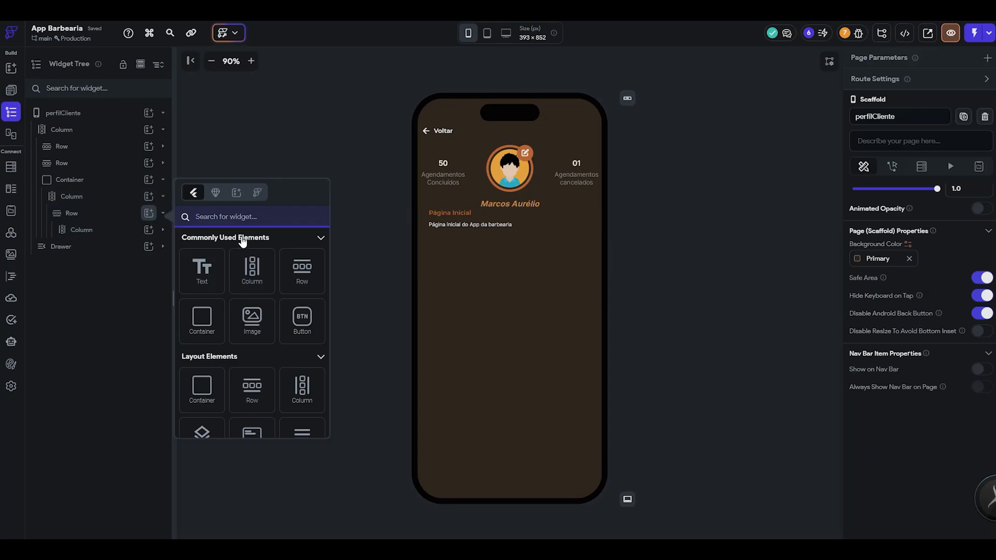
type("ico")
left_click(202, 267)
left_click(105, 218)
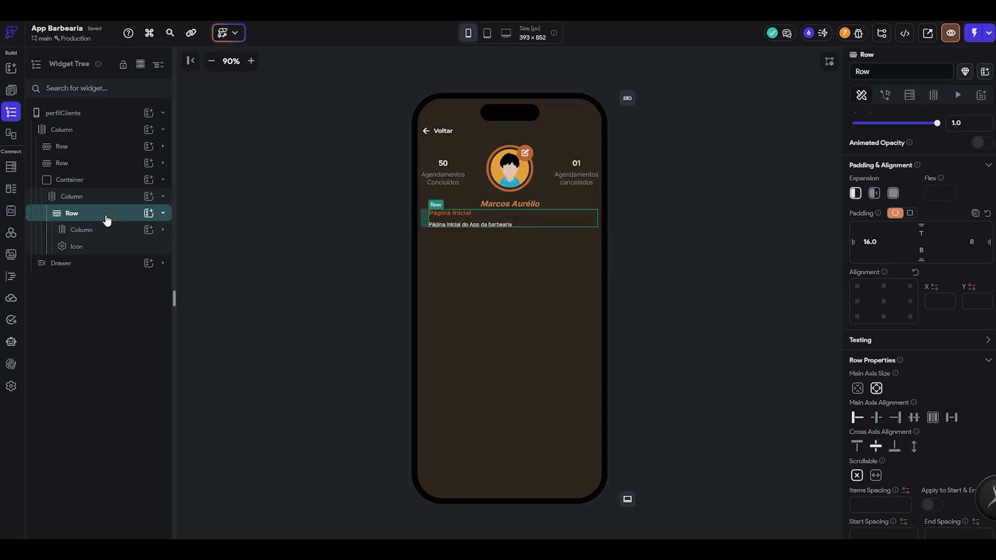
left_click(952, 421)
- Set the row icon's colour to Secondary Background and replace it with a right-pointing arrow found under "arrow"
left_click(591, 220)
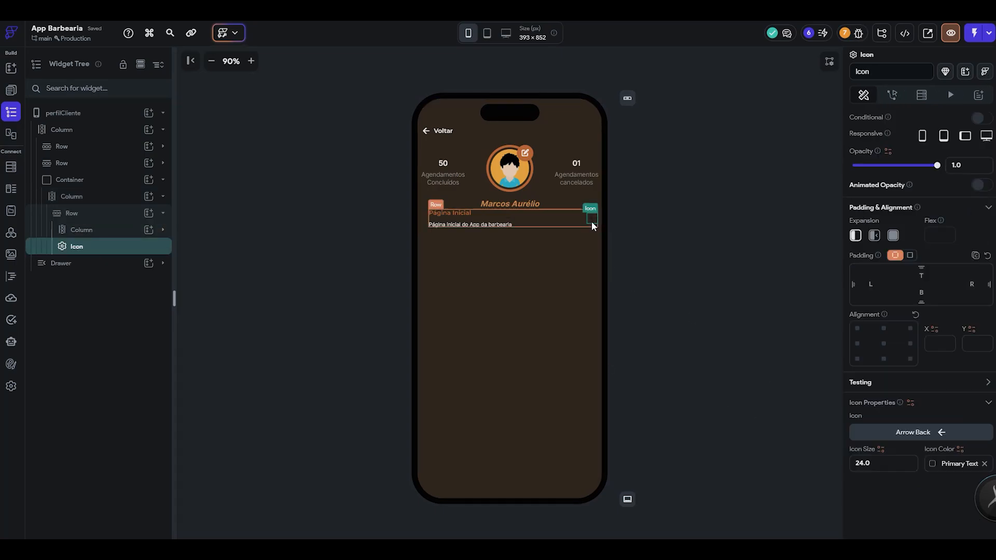
left_click(934, 466)
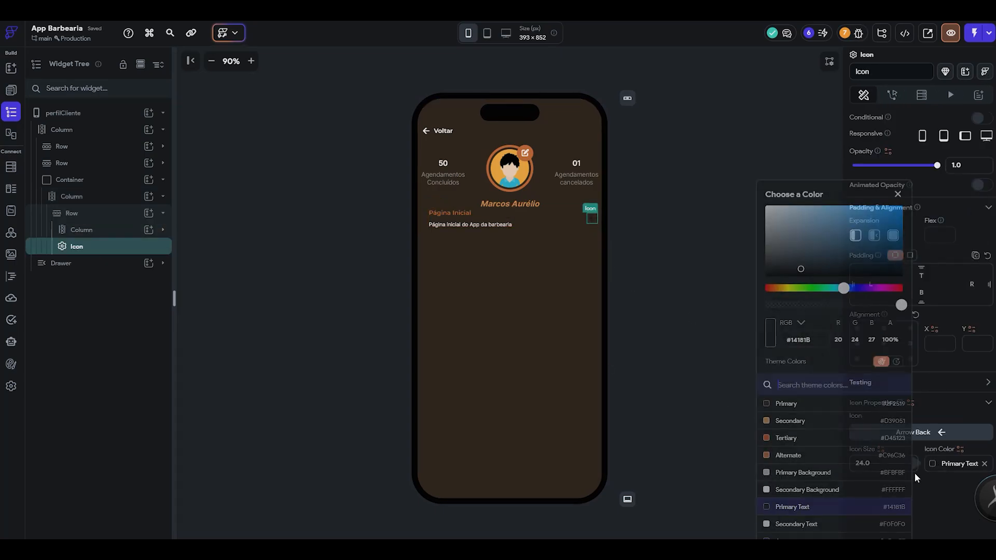
left_click(837, 494)
left_click(714, 348)
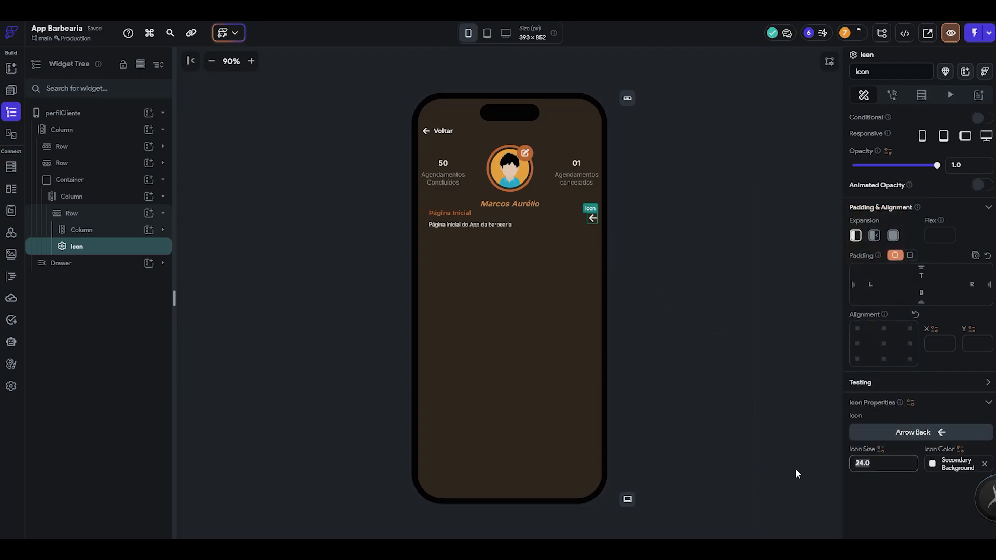
left_click(930, 435)
type("arrow")
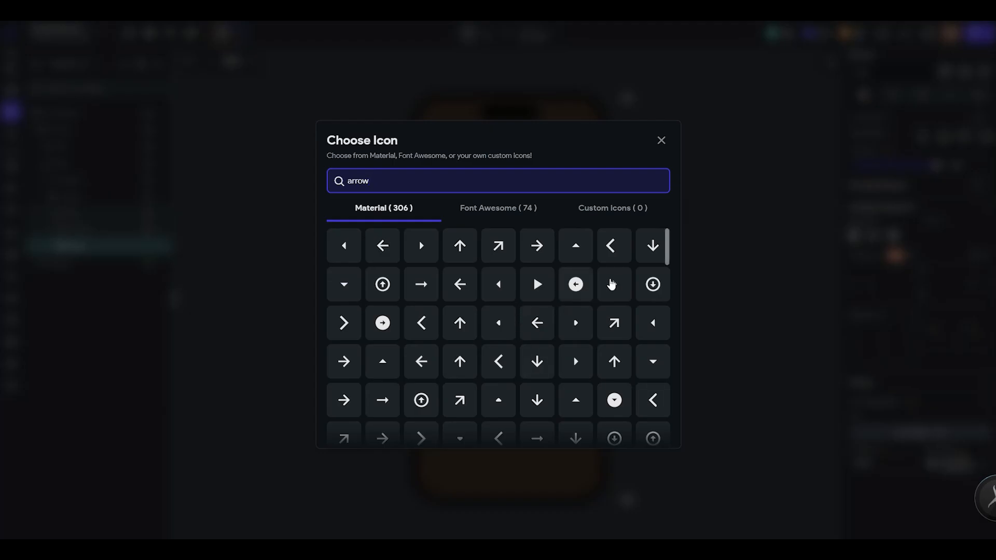
left_click(602, 289)
- Compare the row with the Figma list and clear the row's left padding
left_click(571, 220)
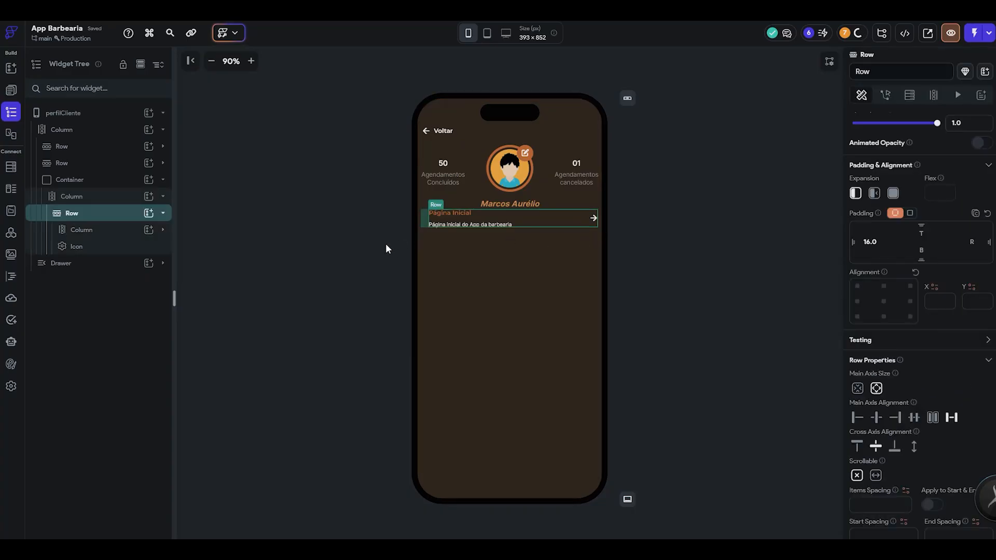
key("alt+Tab")
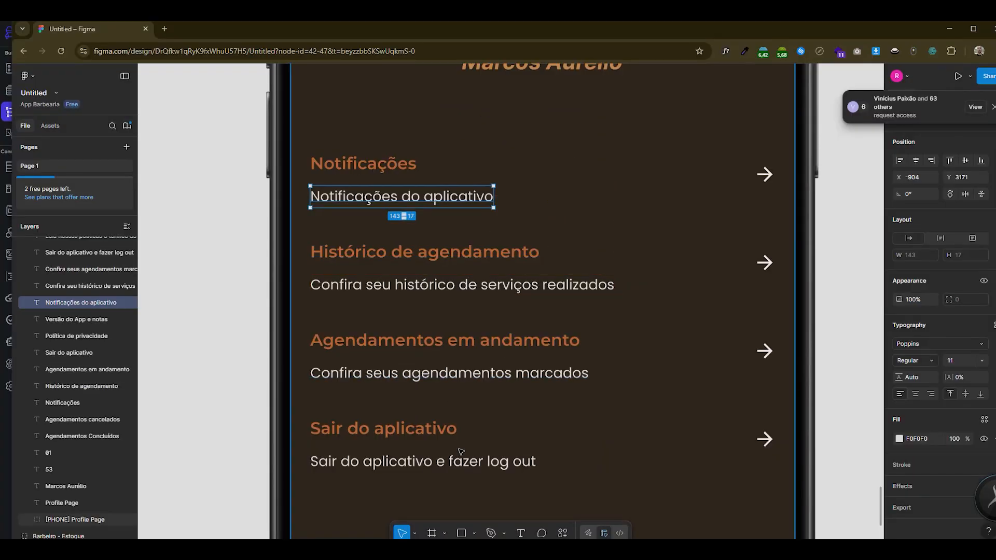
key("alt+Tab")
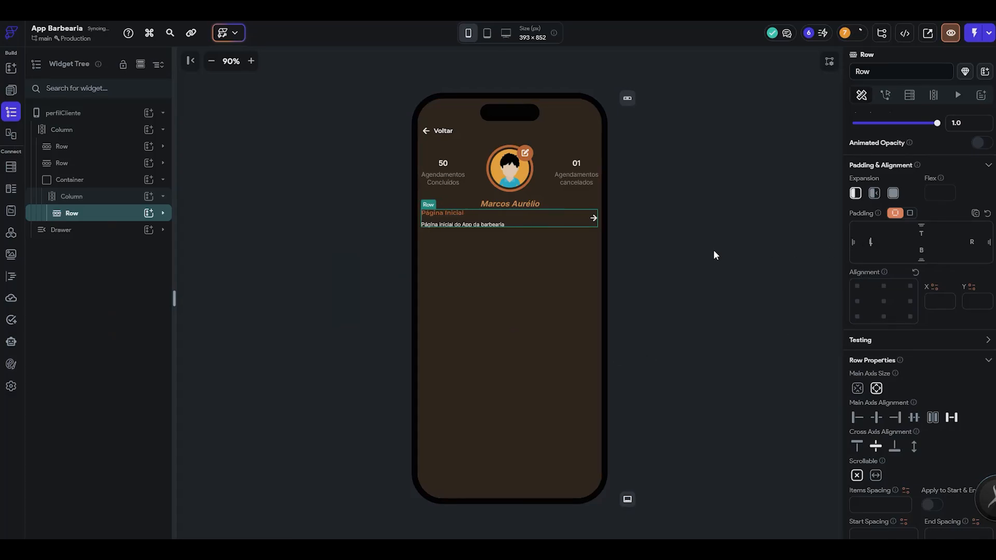
left_click(714, 250)
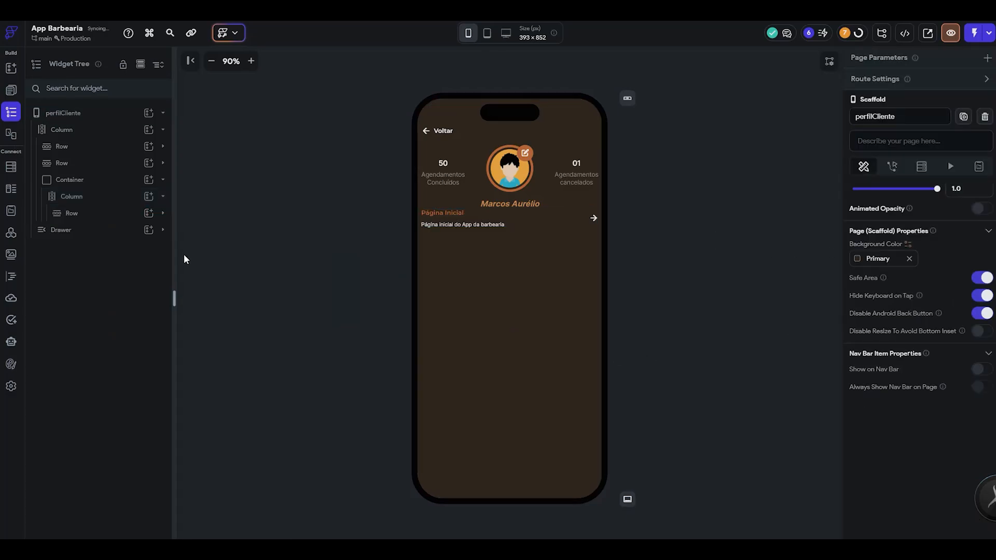
- Set the left padding of the "Página Inicial" row to 16
left_click(114, 186)
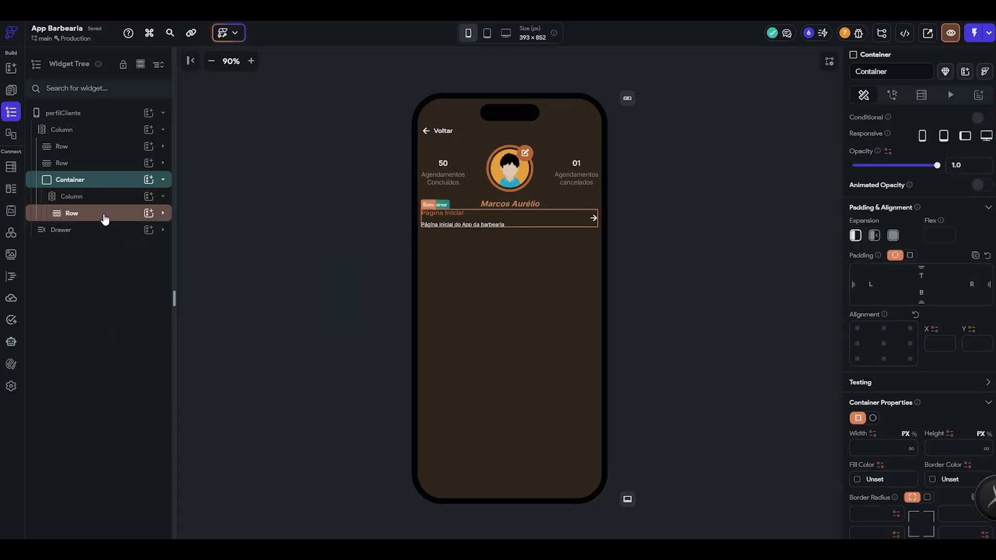
left_click(104, 213)
left_click(872, 242)
type("16")
- Try a duplicate of the "Página Inicial" row below the original, and delete the copy
left_click(91, 215)
key("ctrl+d")
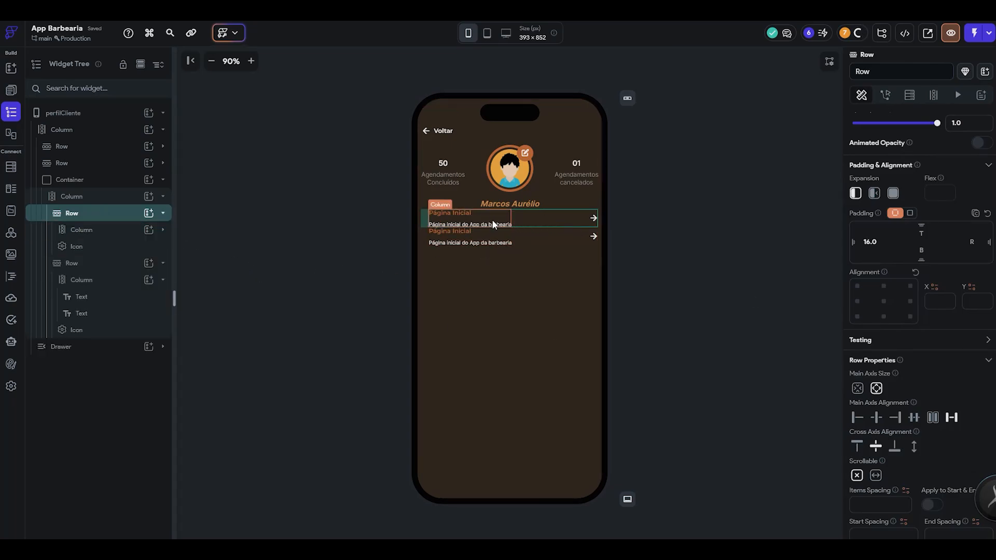
left_click(506, 248)
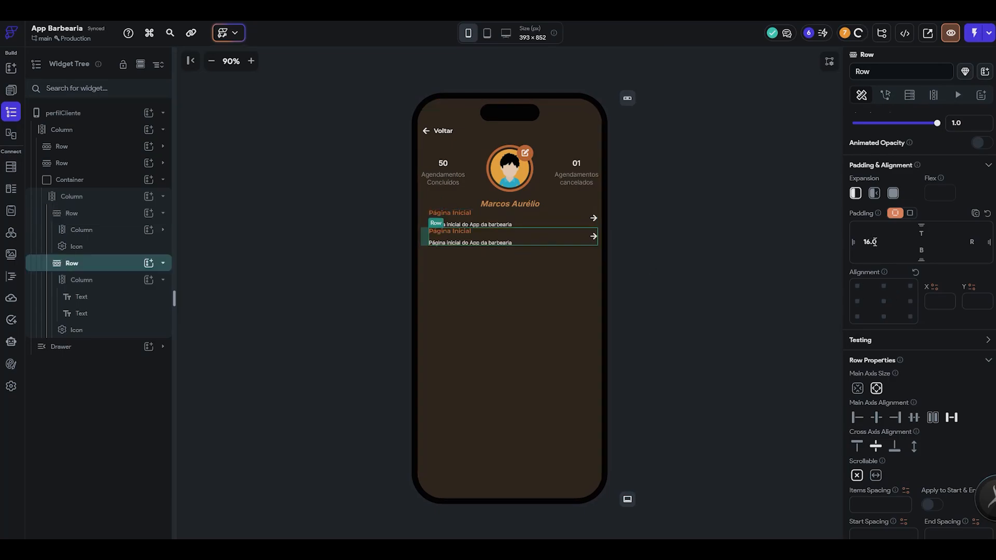
left_click(652, 289)
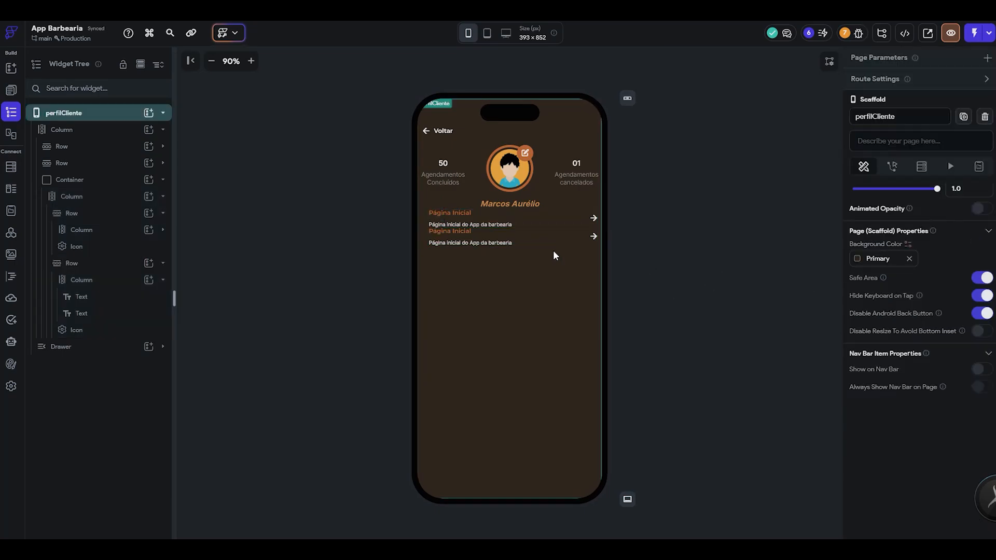
left_click(550, 241)
key("Delete")
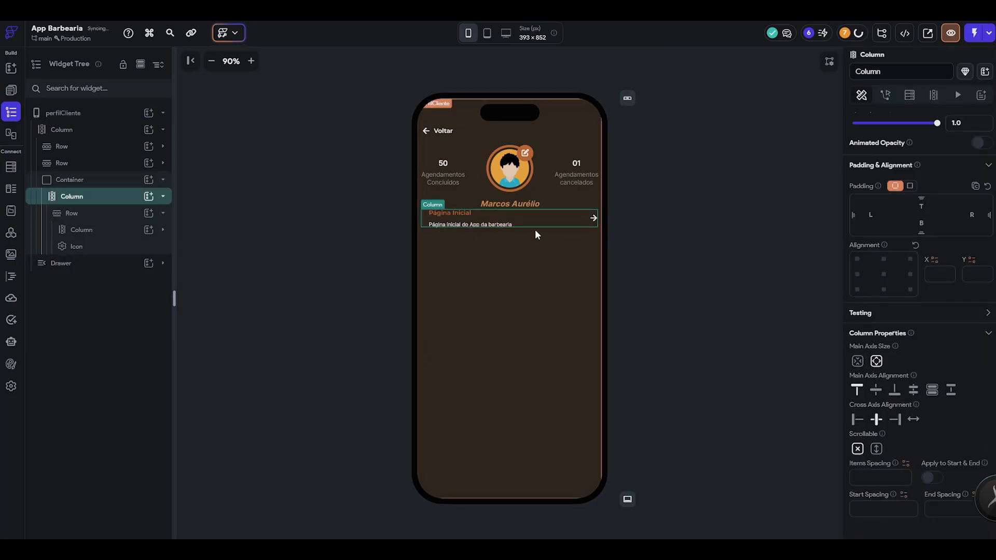
- Clear the row's left padding and give the surrounding container a left and right padding of 16
left_click(106, 215)
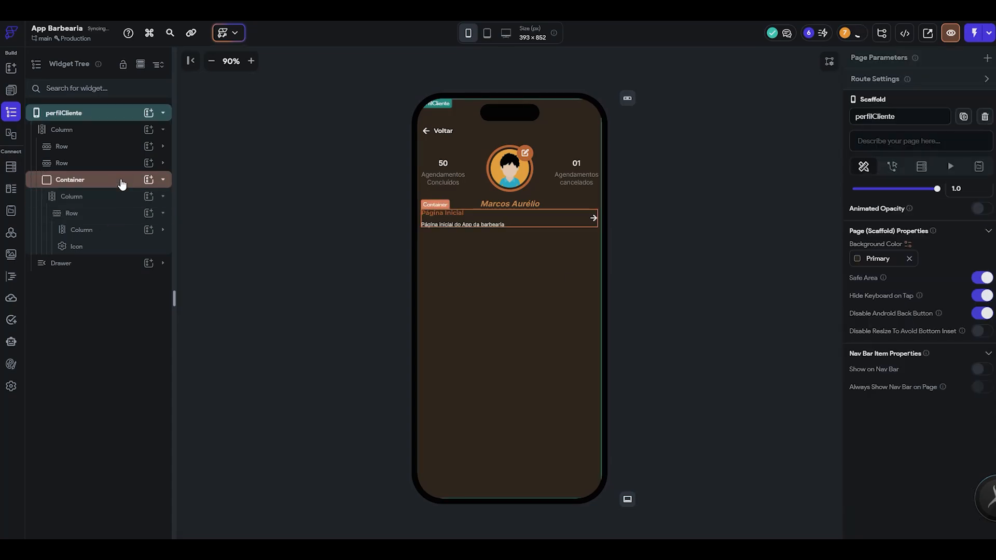
left_click(68, 181)
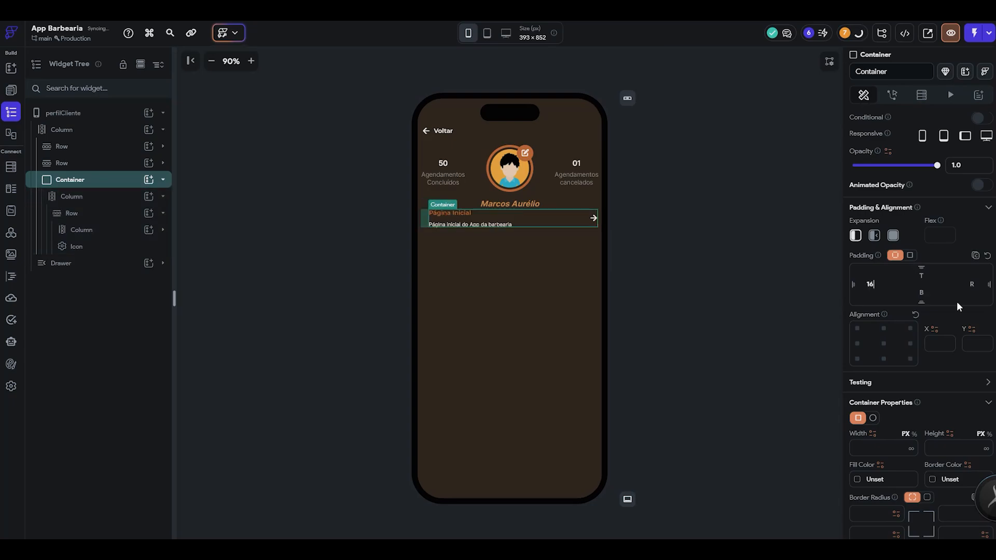
left_click(723, 246)
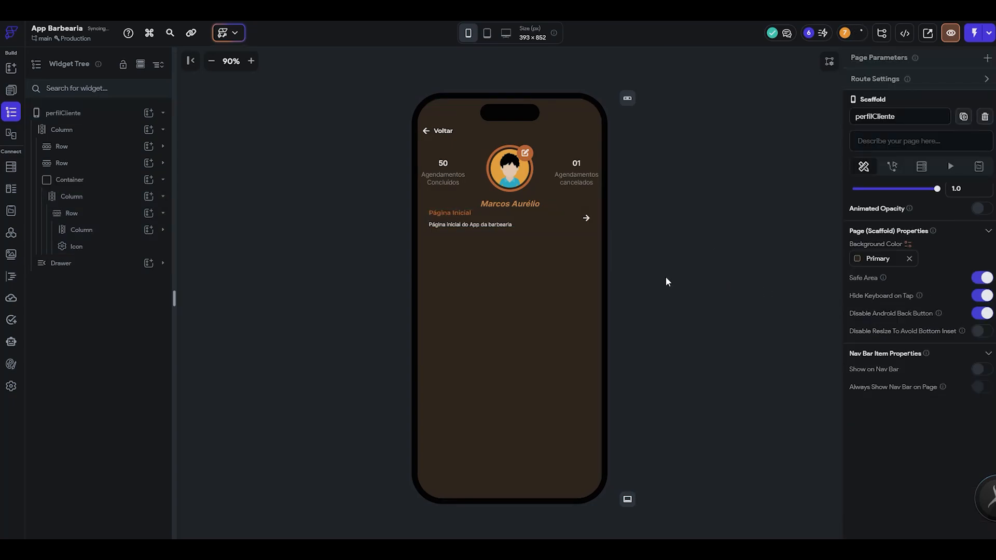
- Duplicate the "Página Inicial" row three times so the column holds four rows, matching the Figma list
left_click(111, 213)
key("ctrl+d")
key("ctrl+d")
key("ctrl+d")
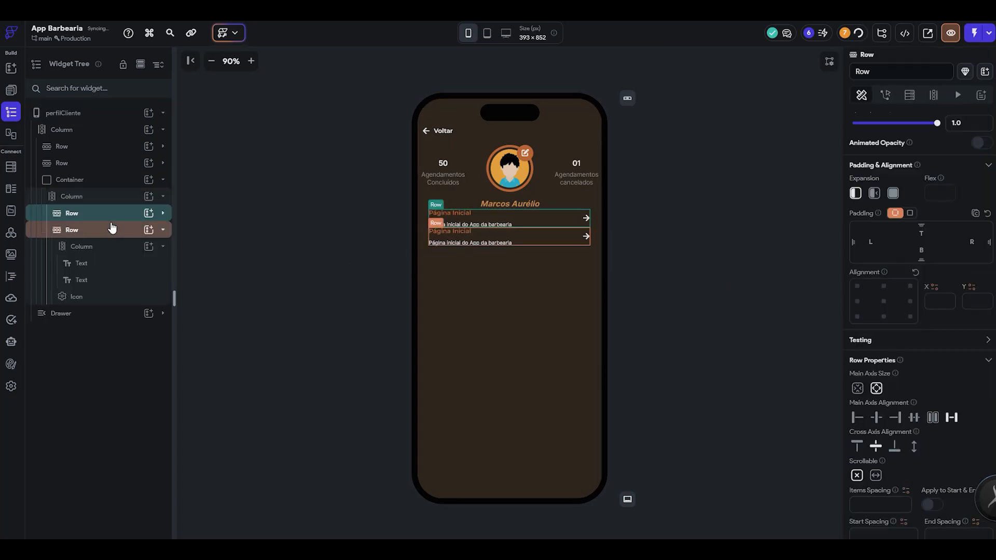
key("alt+Tab")
scroll(391, 291, "down", 1)
scroll(443, 302, "down", 5)
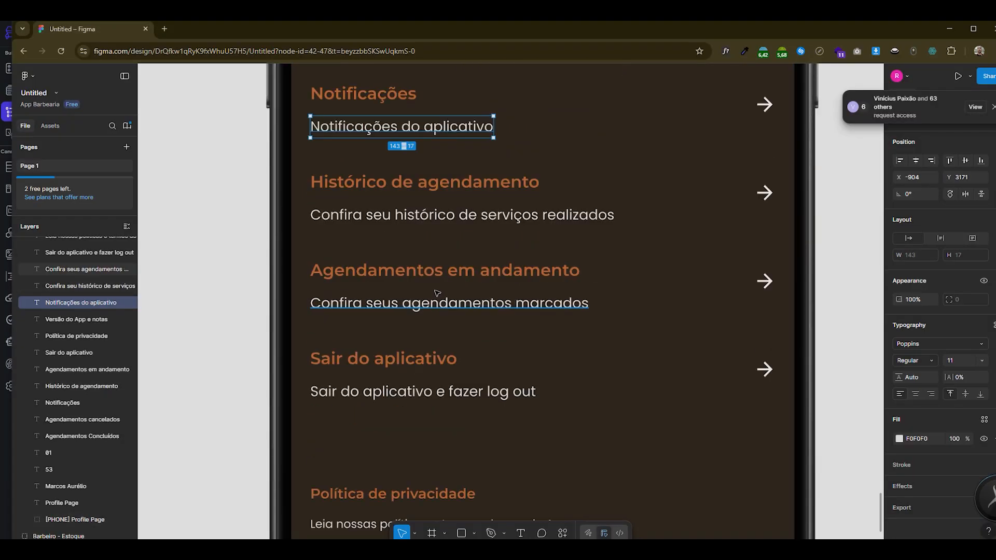
key("alt+Tab")
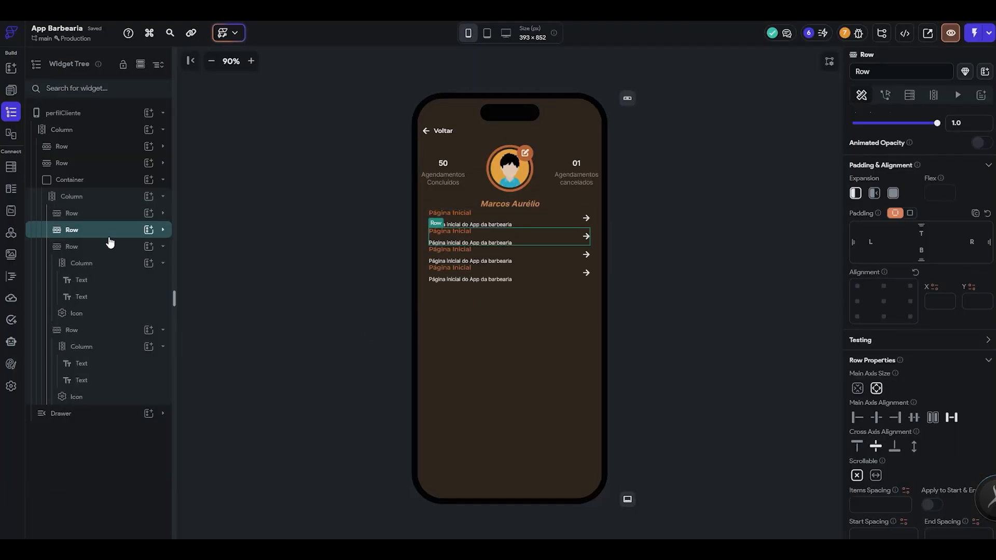
left_click(108, 255)
- Set the items spacing of the column holding the four rows to 25 and compare it with the Figma design
left_click(72, 200)
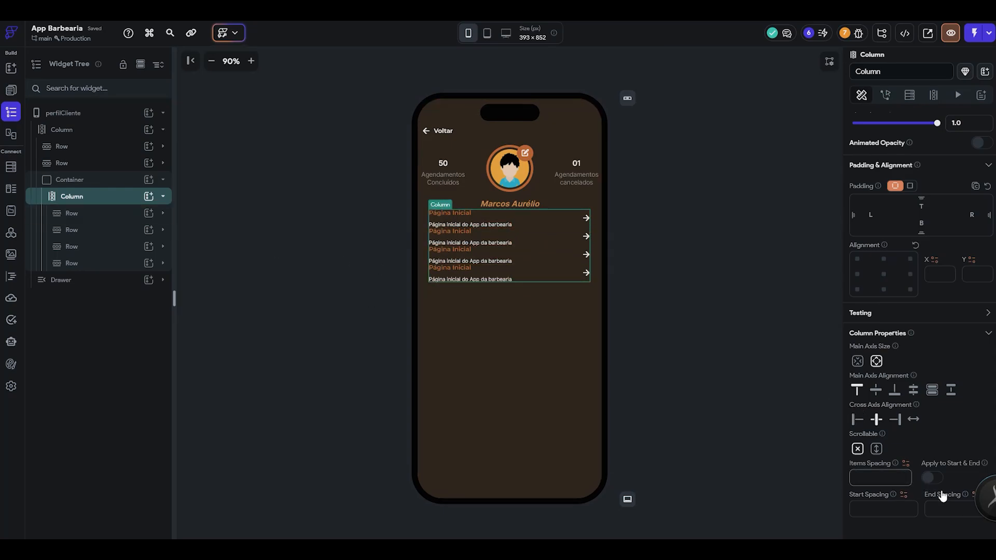
type("11")
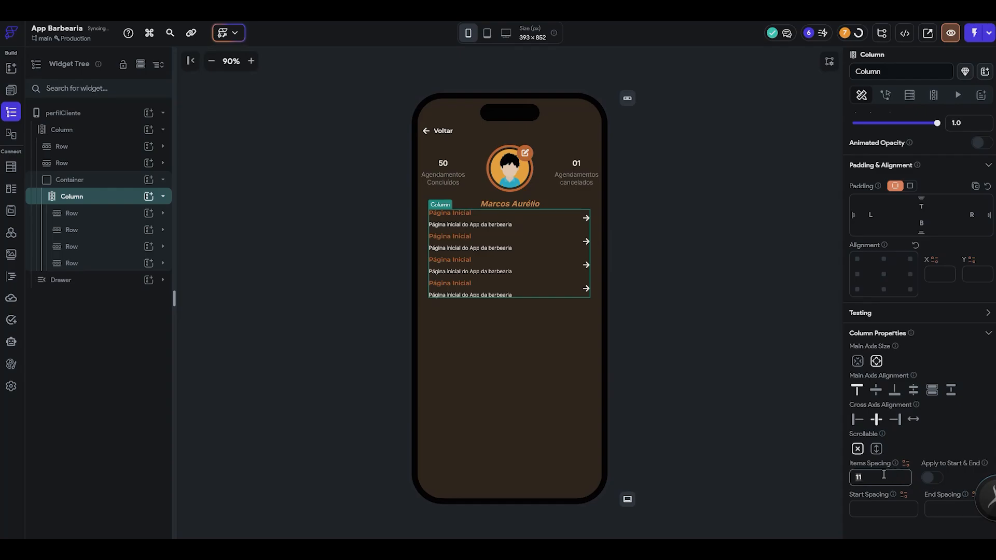
key("BackSpace")
type("925")
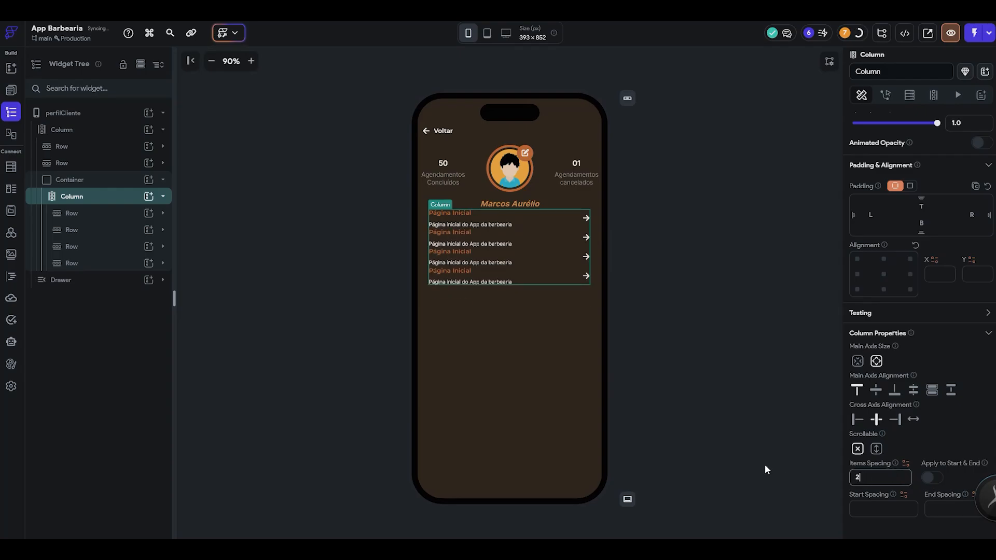
left_click(716, 320)
key("alt+Tab")
scroll(717, 326, "up", 5)
key("alt+Tab")
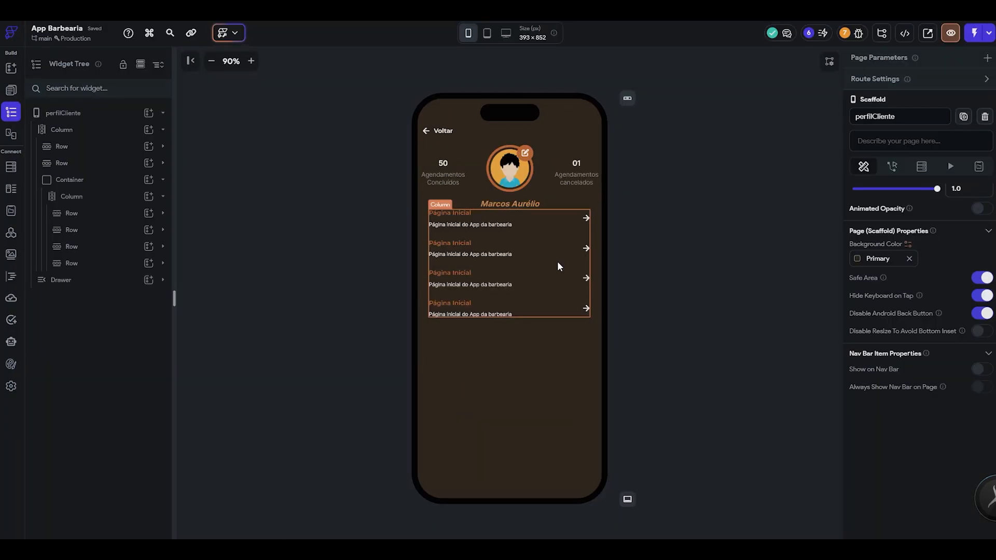
- Set the top padding of the container around the four-row list to 50
left_click(557, 262)
key("alt+Tab")
key("alt+Tab")
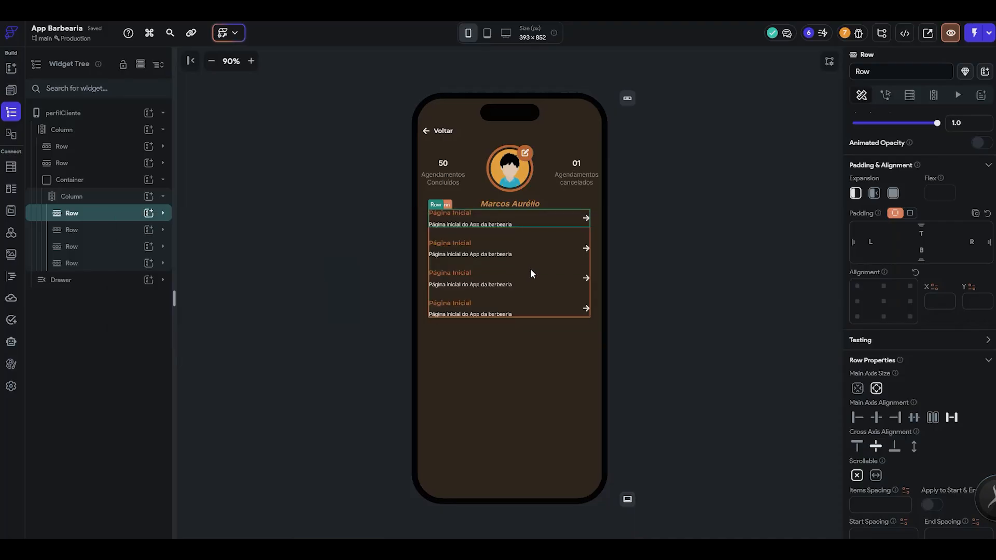
left_click(106, 182)
left_click(102, 184)
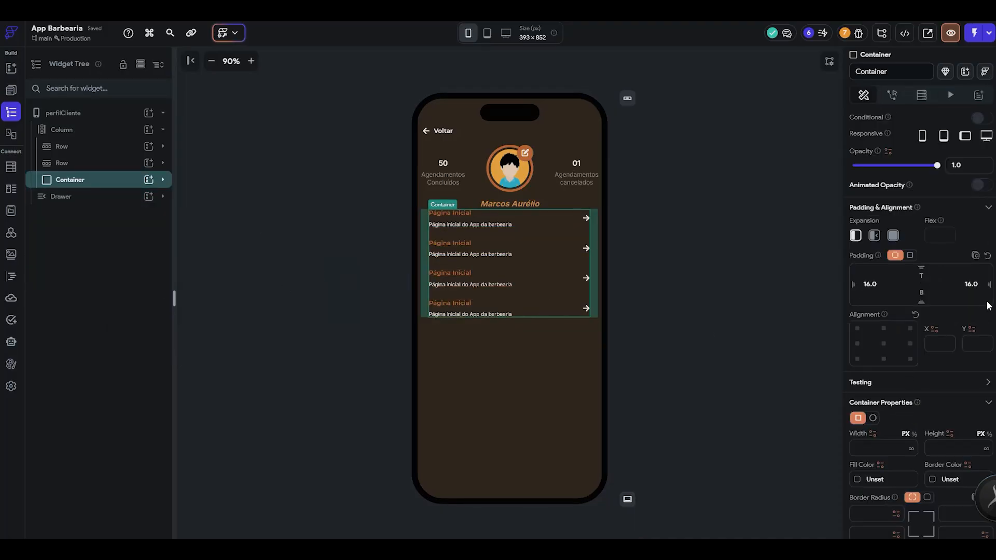
type("30")
left_click(692, 304)
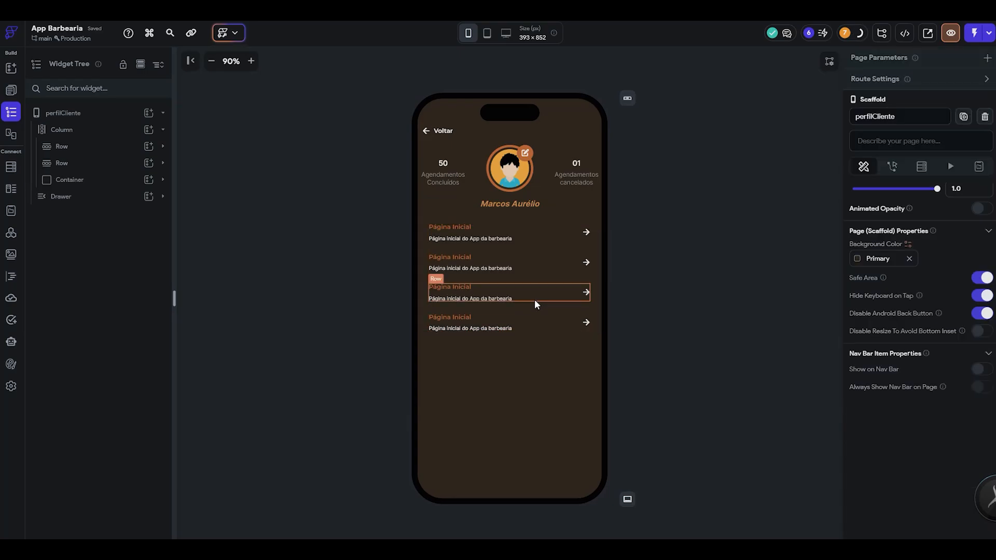
left_click(531, 303)
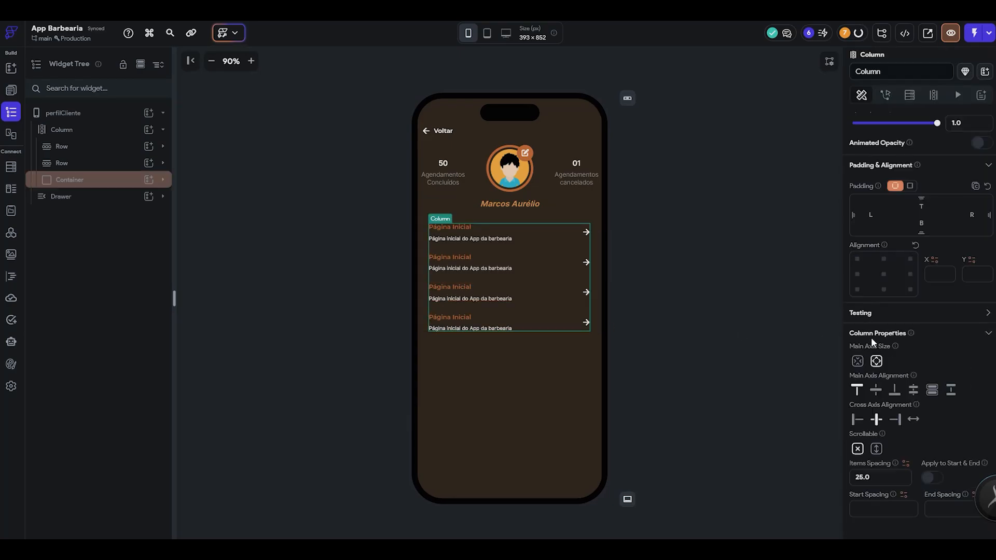
left_click(100, 181)
double_click(921, 276)
type("50")
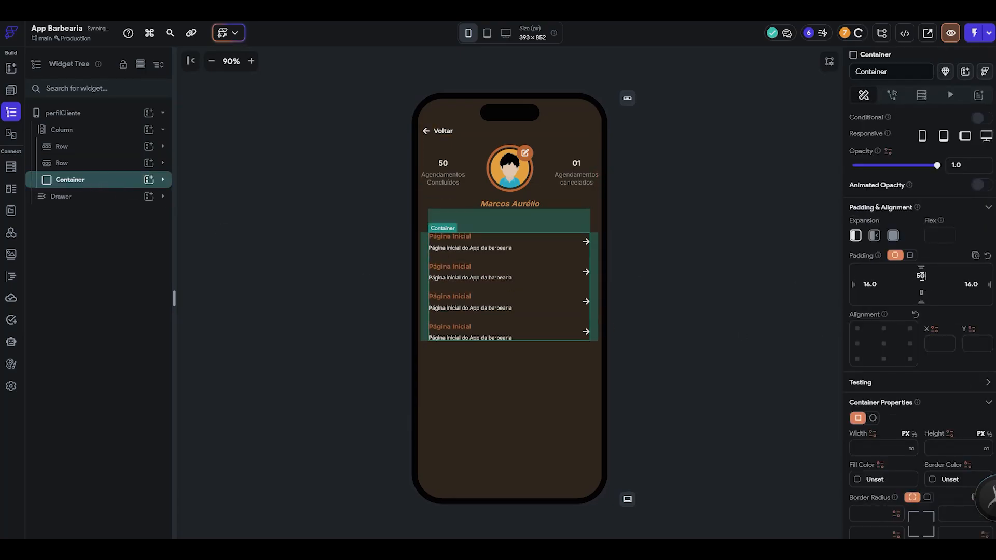
- Duplicate the list container below the original and delete two of the copy's four rows
key("ctrl+d")
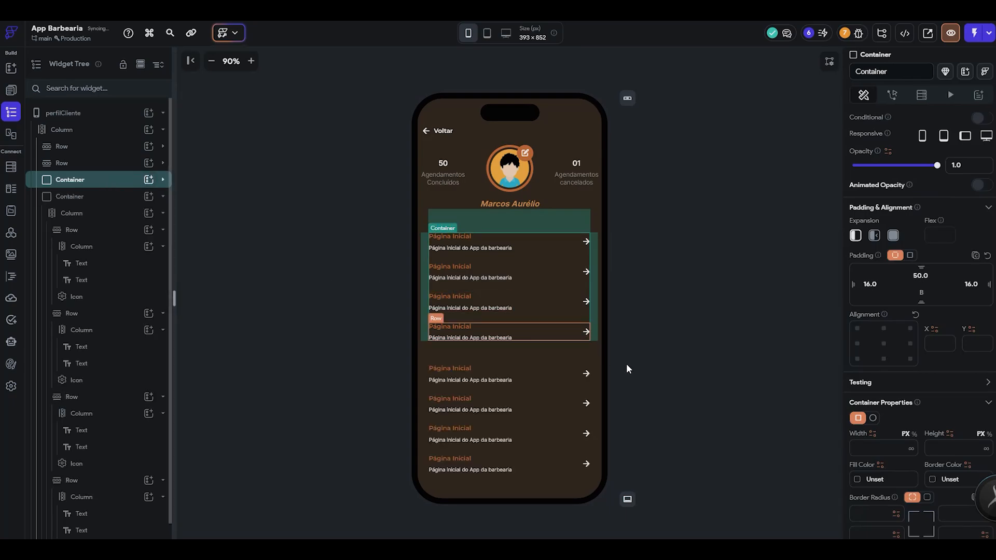
left_click(115, 285)
left_click(130, 330)
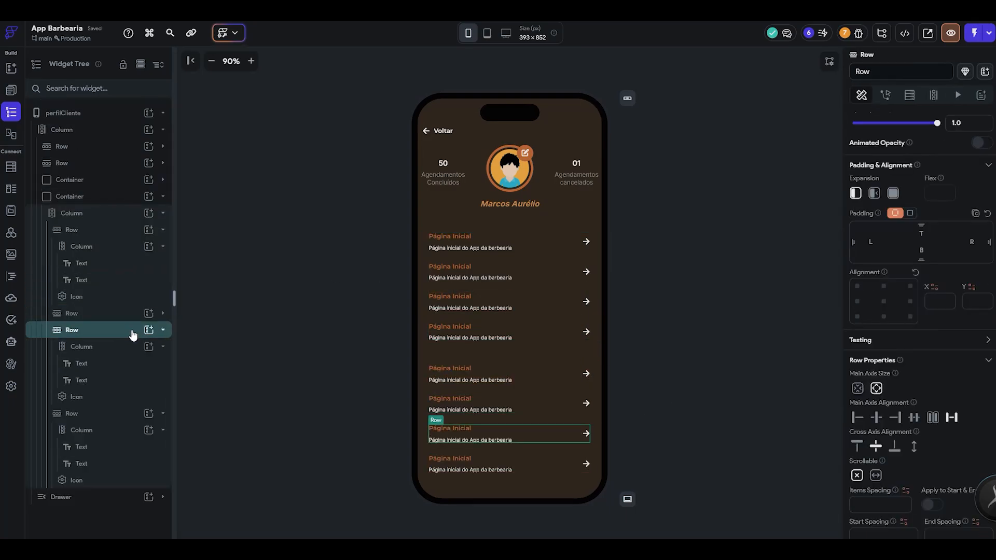
left_click(130, 353)
left_click(112, 346)
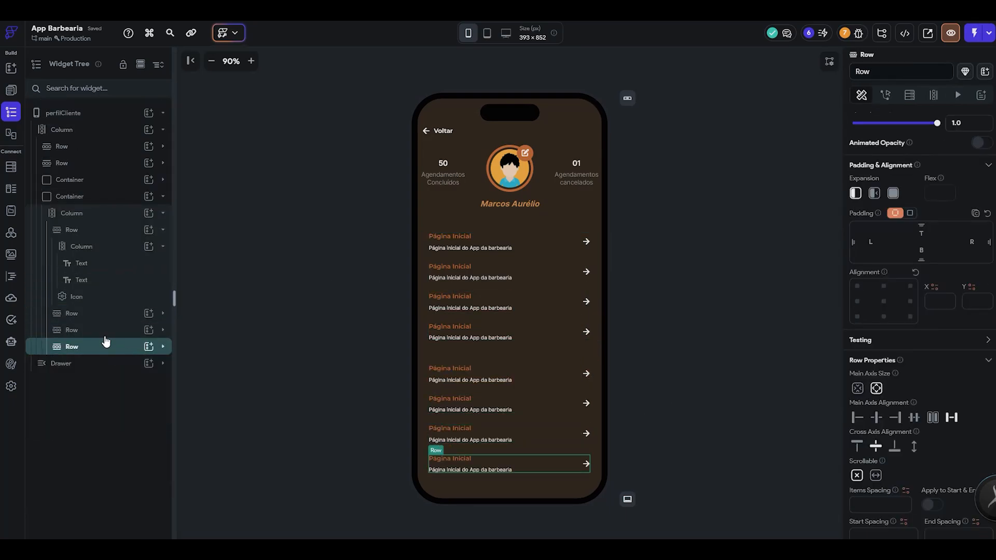
left_click(106, 335)
key("Delete")
left_click(103, 337)
key("Delete")
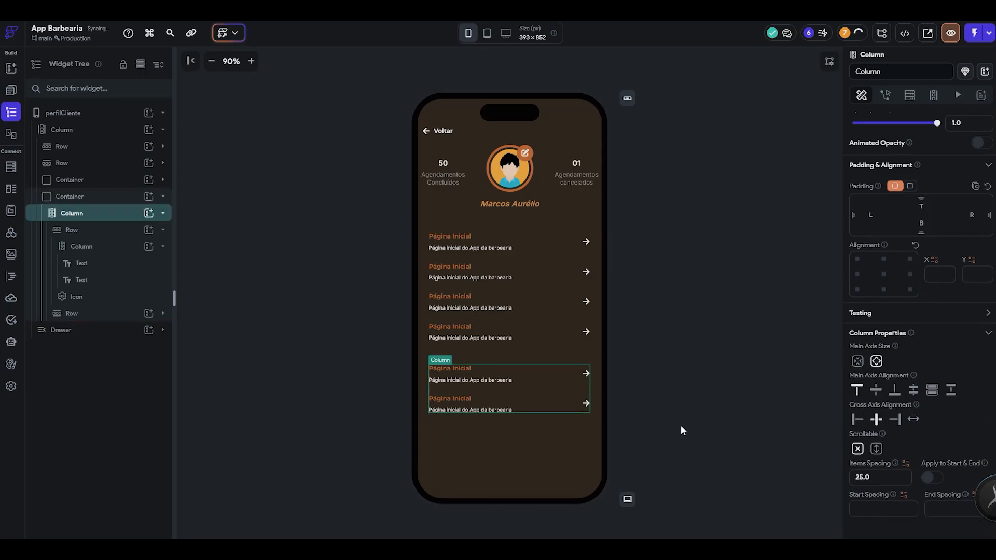
left_click(680, 425)
- Increase the top padding of the first list container slightly
left_click(539, 261)
left_click(104, 180)
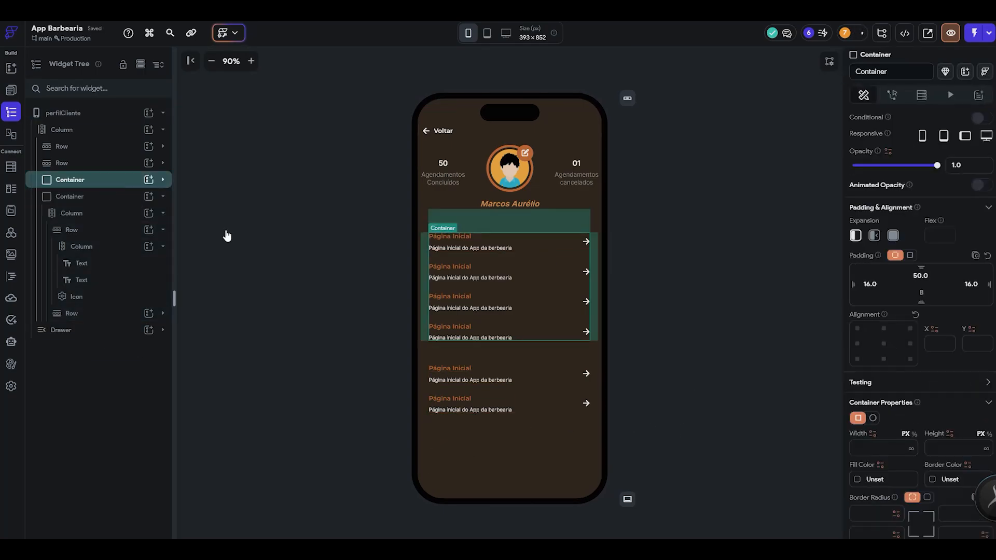
left_click(740, 365)
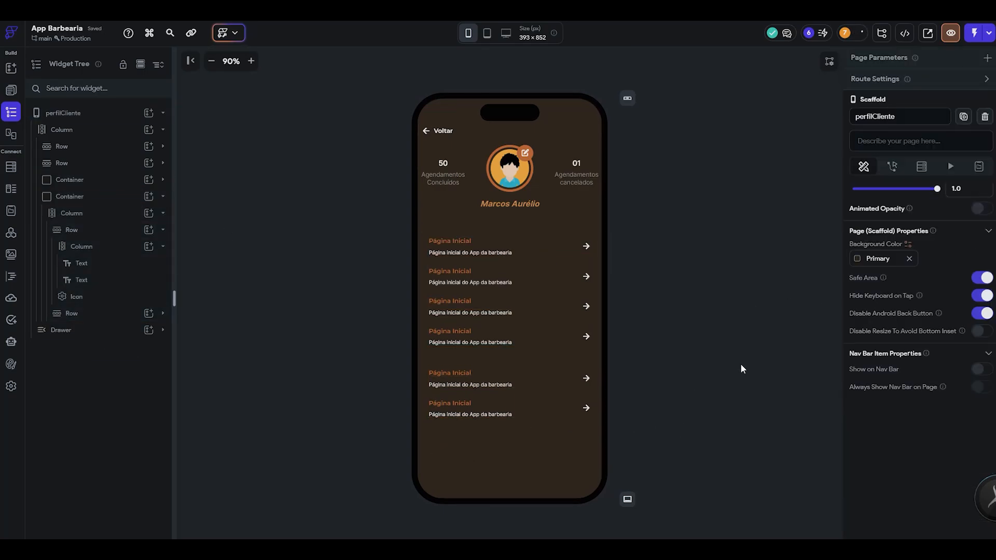
- Examine the Profile Page in Figma and the neighbouring client and barber screens
key("alt+Tab")
left_click(610, 413)
scroll(598, 414, "down", 2)
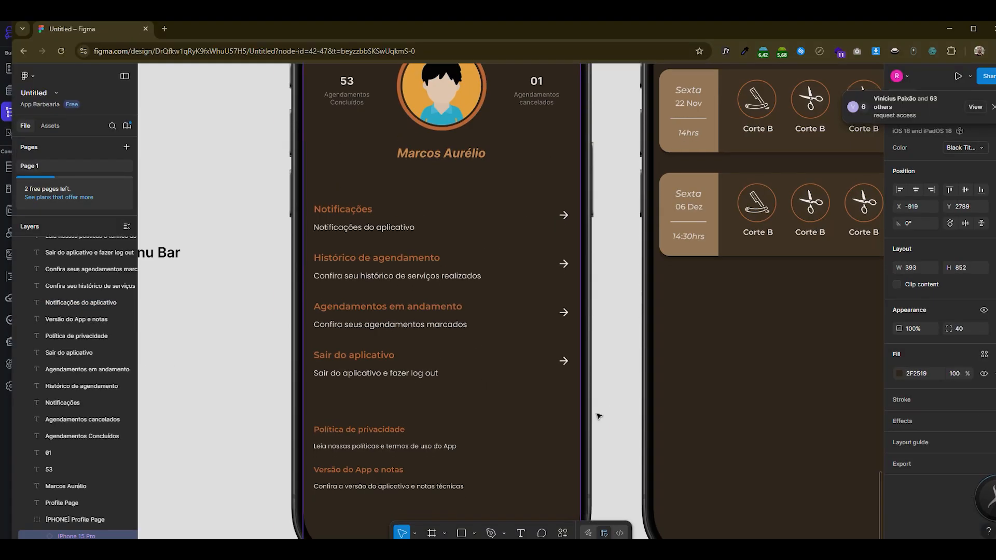
scroll(329, 331, "down", 3)
scroll(329, 331, "up", 2)
scroll(343, 350, "down", 3)
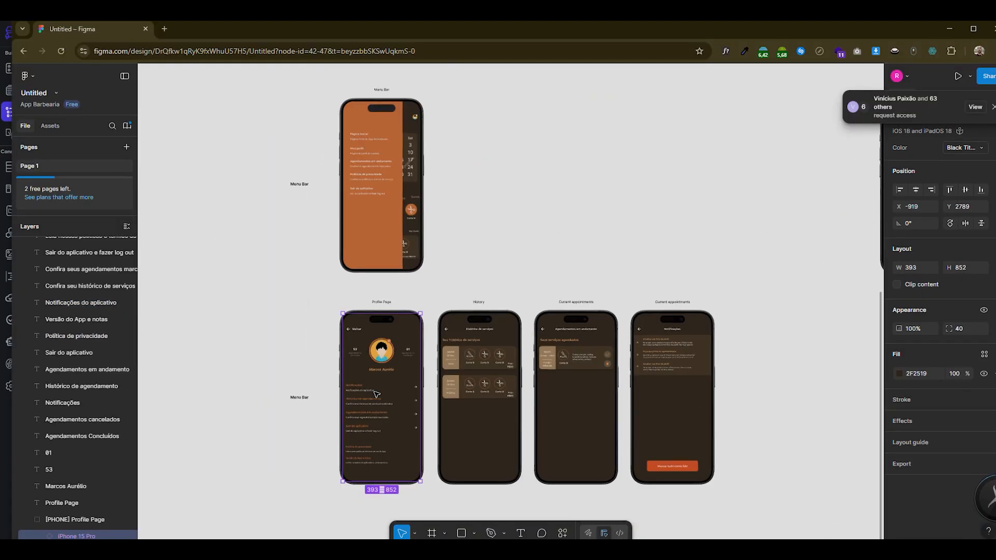
scroll(415, 353, "up", 1)
scroll(501, 358, "down", 3)
scroll(630, 366, "up", 1)
scroll(623, 369, "down", 3)
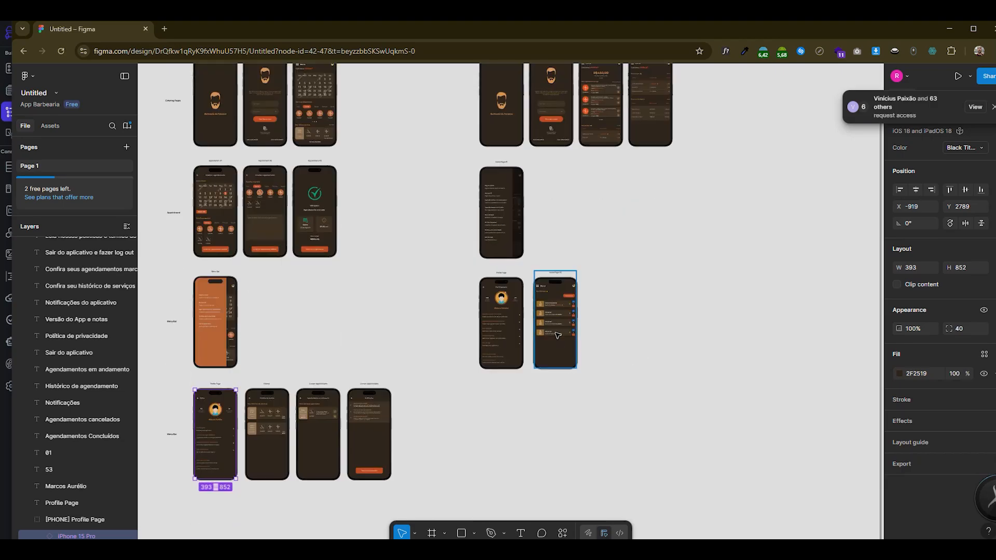
scroll(555, 335, "up", 5)
- Back in FlutterFlow, delete the perfilClienteCopy page from the Barbeiro folder
key("alt+Tab")
left_click(158, 61)
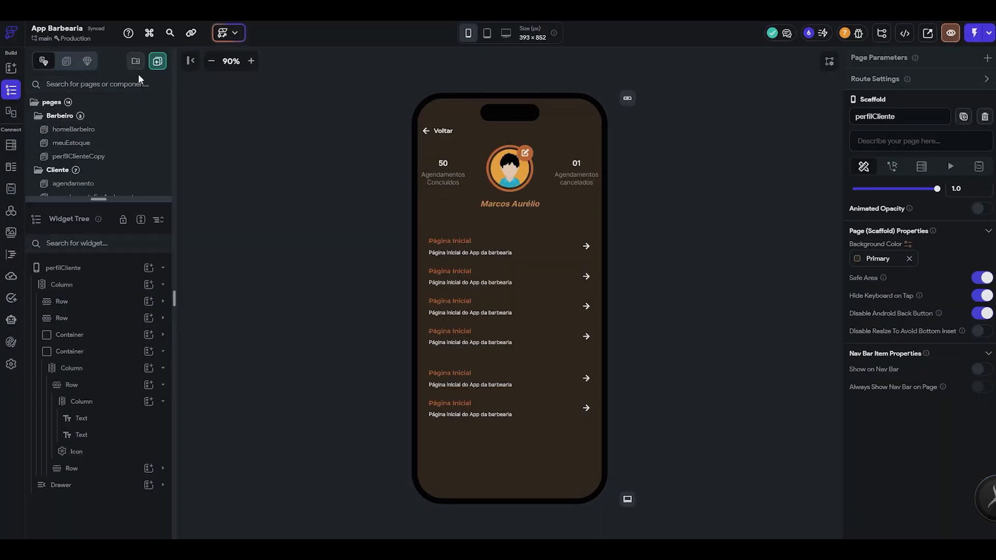
left_click_drag(100, 199, 99, 392)
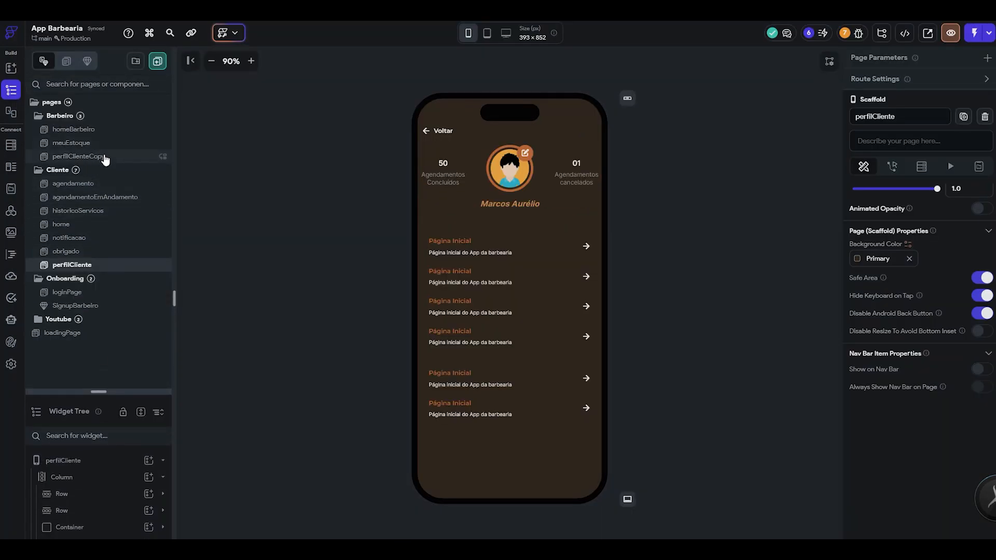
left_click(80, 156)
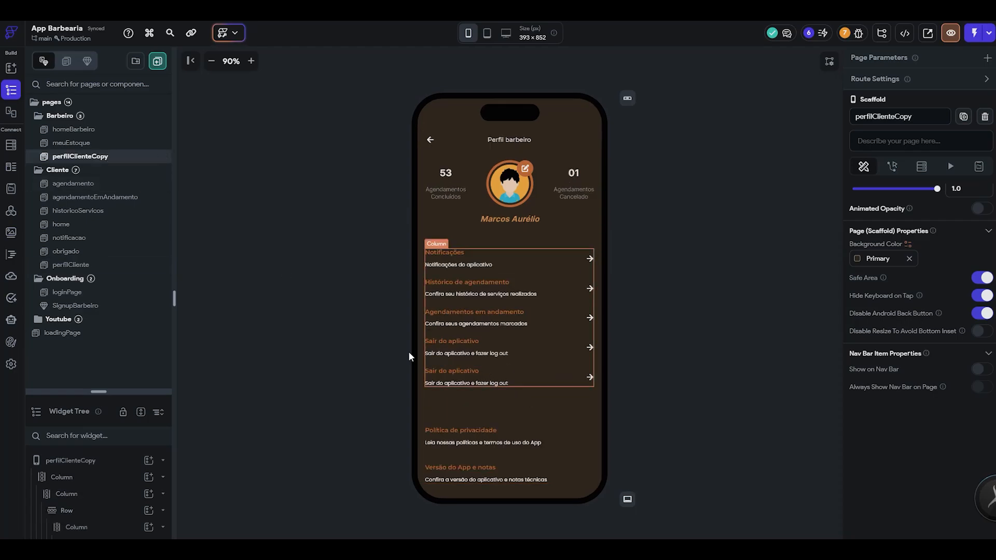
right_click(118, 163)
left_click(211, 236)
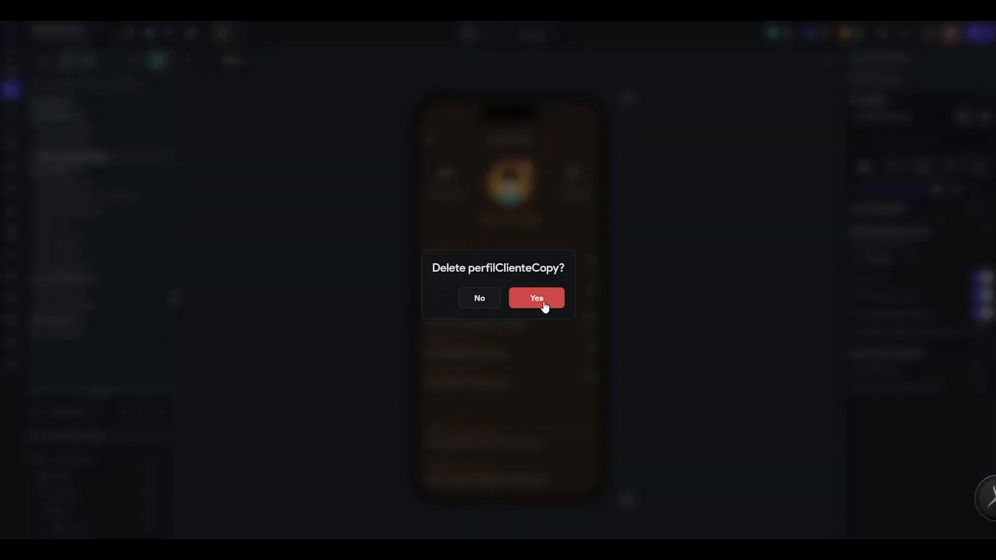
left_click(542, 300)
- Duplicate the perfilCliente page in the Cliente folder
left_click(100, 251)
right_click(118, 254)
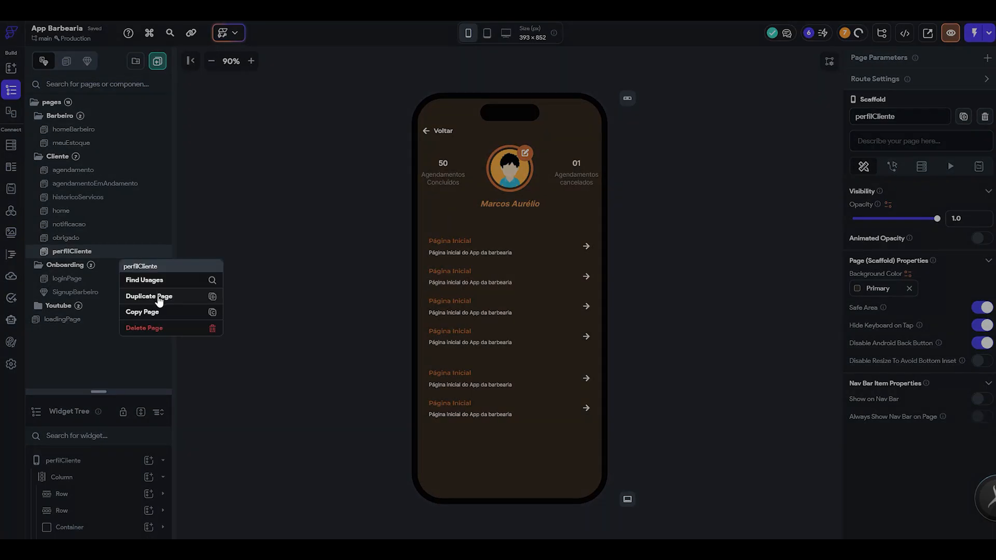
left_click(163, 296)
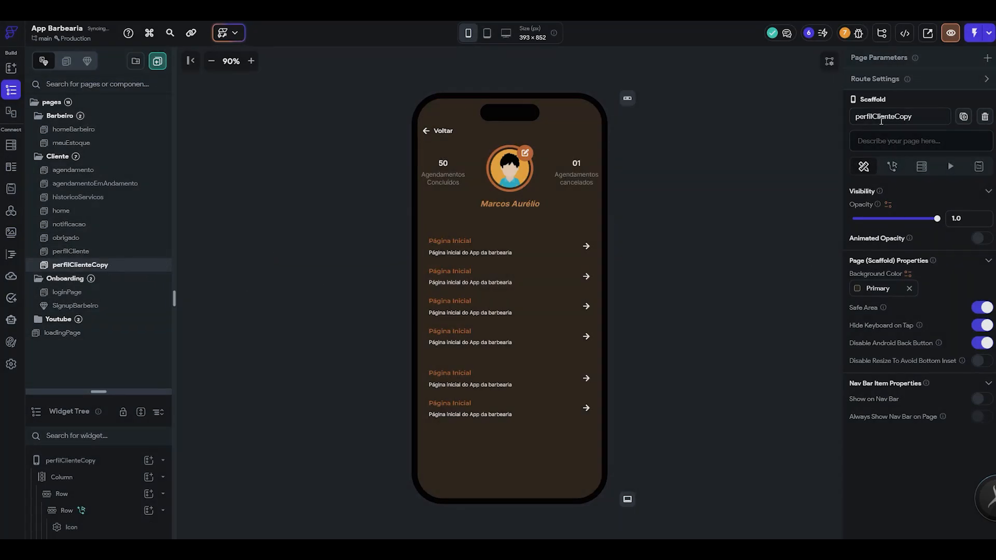
- Rename the duplicated page perfilBarbeiro and move it into the Barbeiro folder, then reopen perfilCliente
left_click_drag(876, 120, 923, 122)
key("BackSpace")
type("Barbeiro")
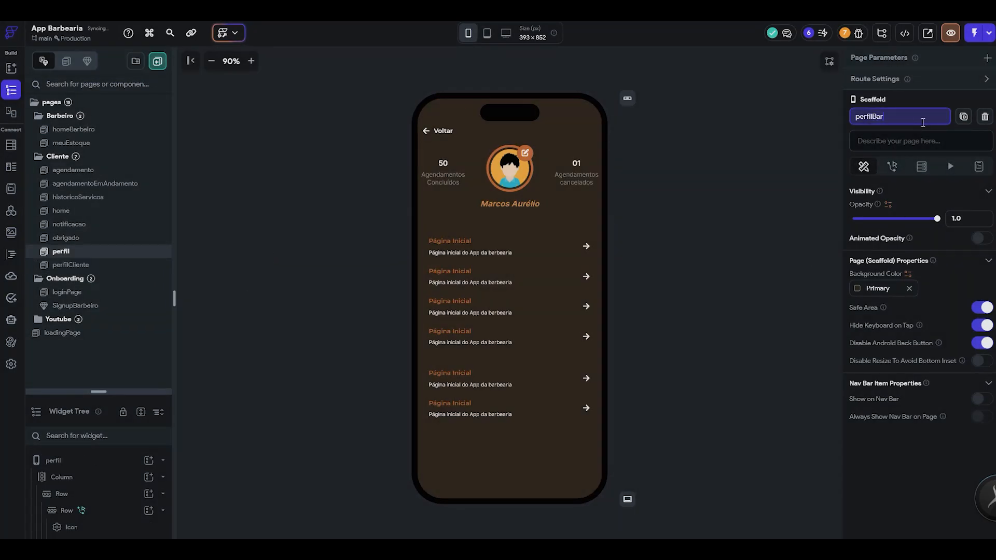
key("Return")
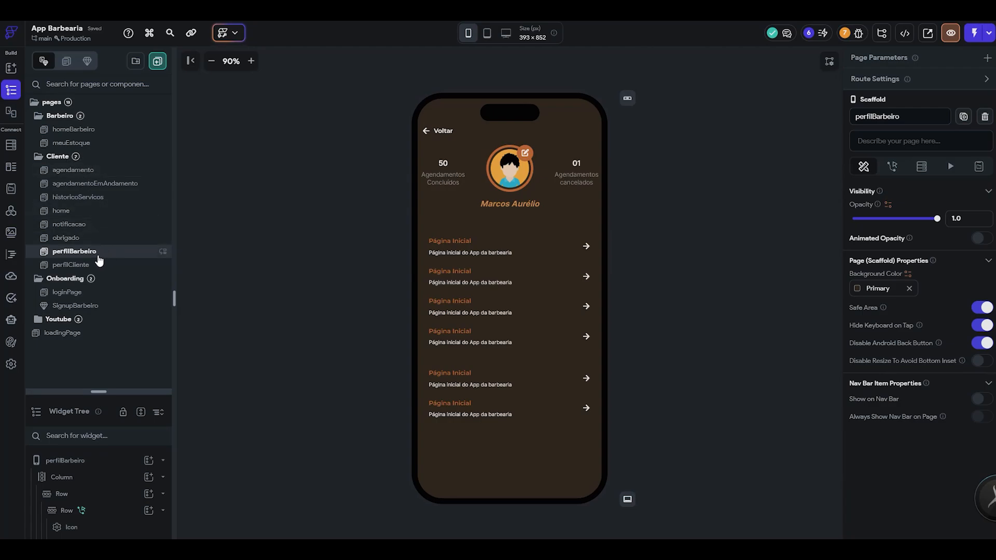
left_click_drag(82, 254, 111, 138)
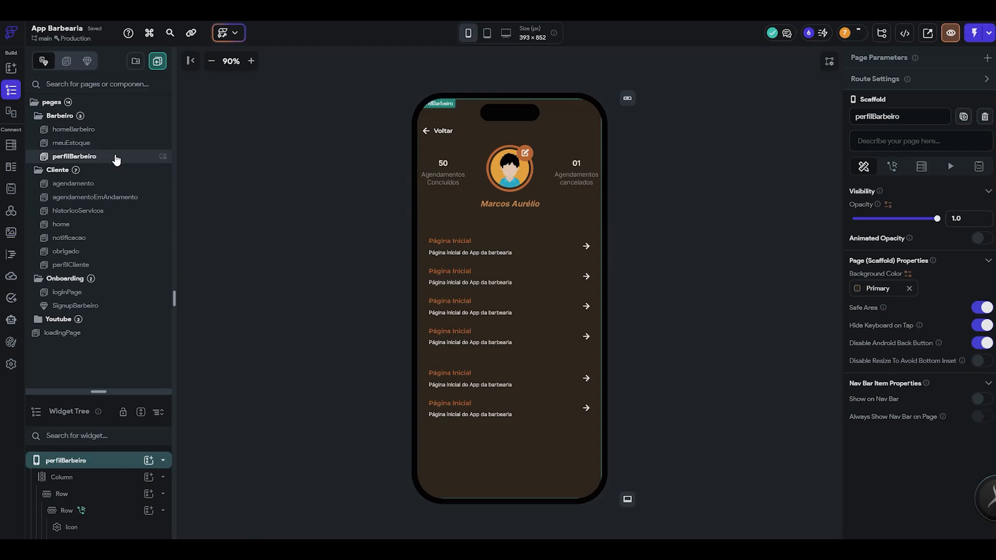
left_click(122, 265)
- Examine the service history, current appointments and notifications screens in the Figma design
key("alt+Tab")
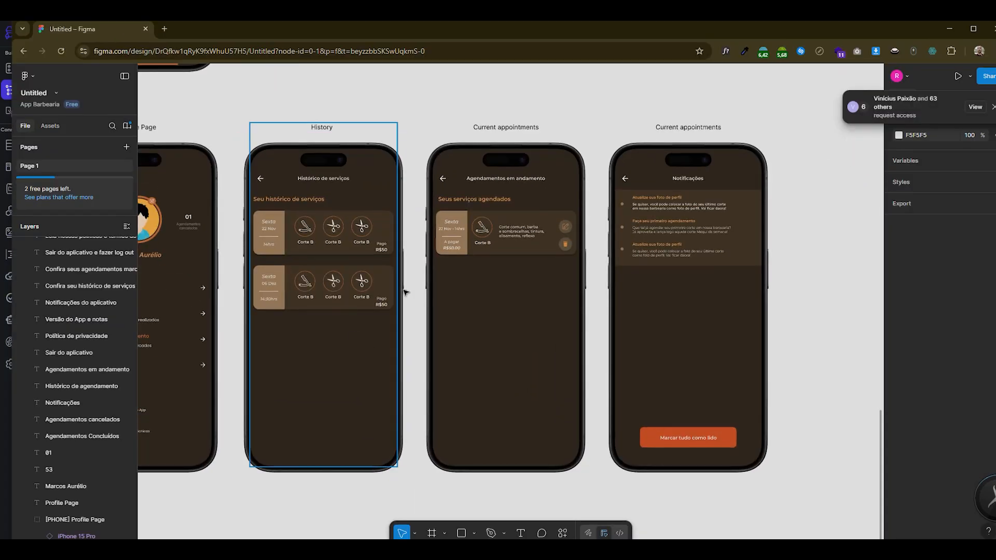
scroll(447, 309, "down", 2)
scroll(471, 327, "down", 2)
scroll(402, 282, "up", 4)
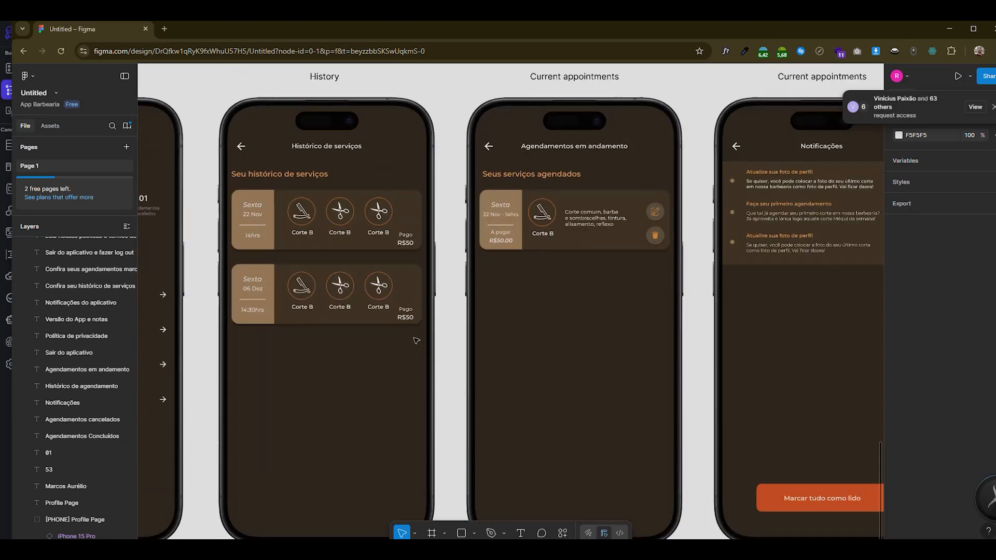
scroll(404, 332, "down", 3)
scroll(401, 339, "up", 2)
scroll(752, 319, "up", 4)
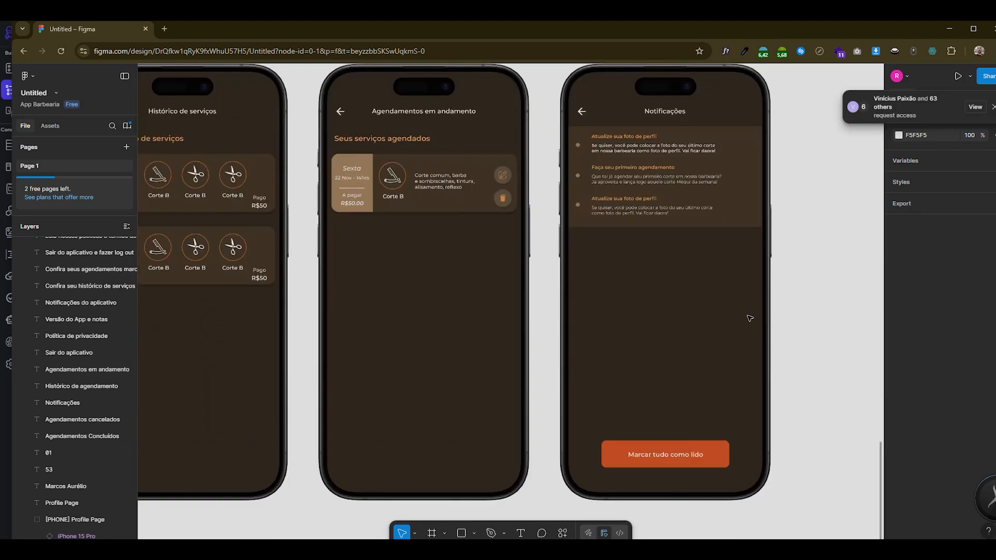
scroll(711, 325, "down", 4)
scroll(620, 366, "up", 2)
scroll(633, 321, "down", 2)
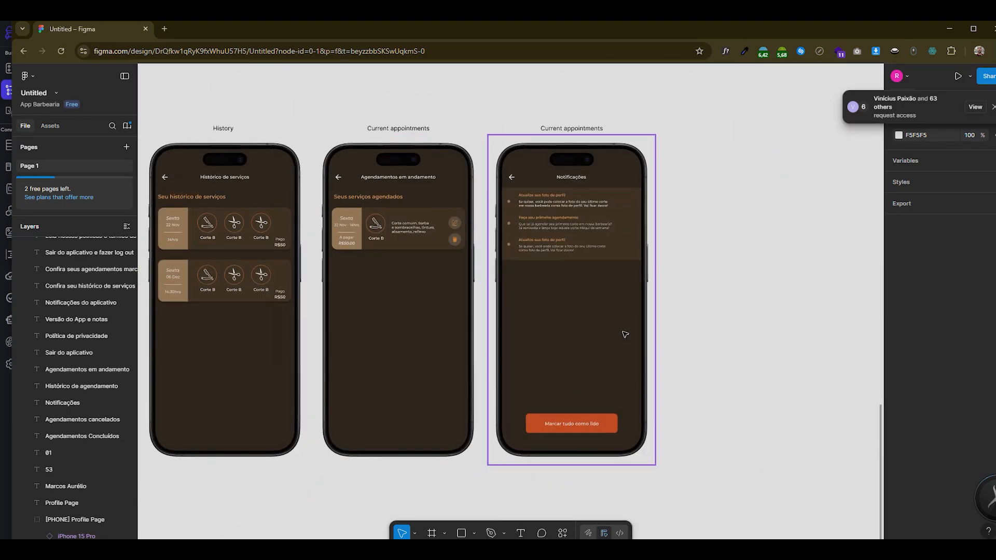
scroll(645, 282, "up", 4)
scroll(652, 270, "down", 4)
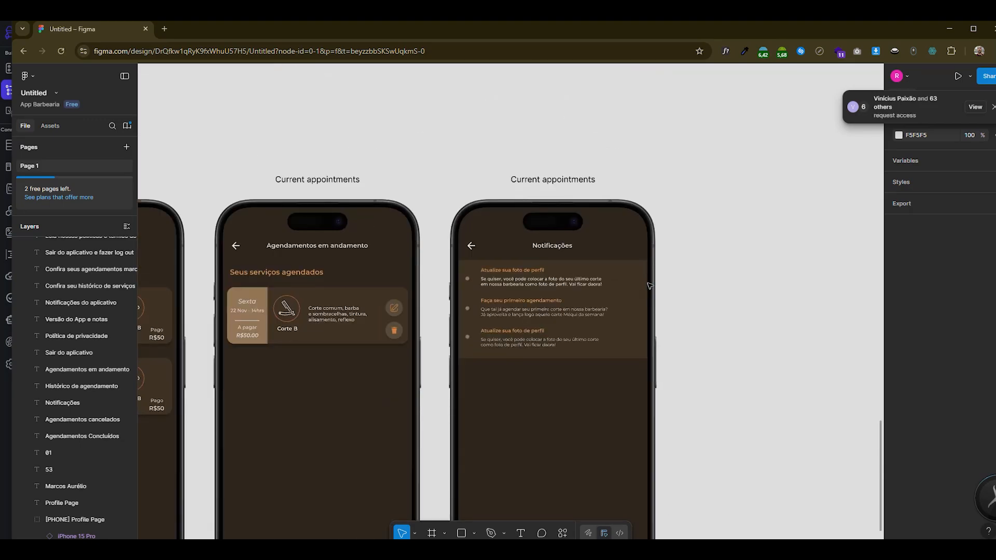
- Compare the card layouts and the mark-all-as-read button across the Figma history, ongoing appointments and Notificações screens
scroll(383, 332, "down", 3)
scroll(383, 332, "down", 3)
scroll(353, 363, "up", 3)
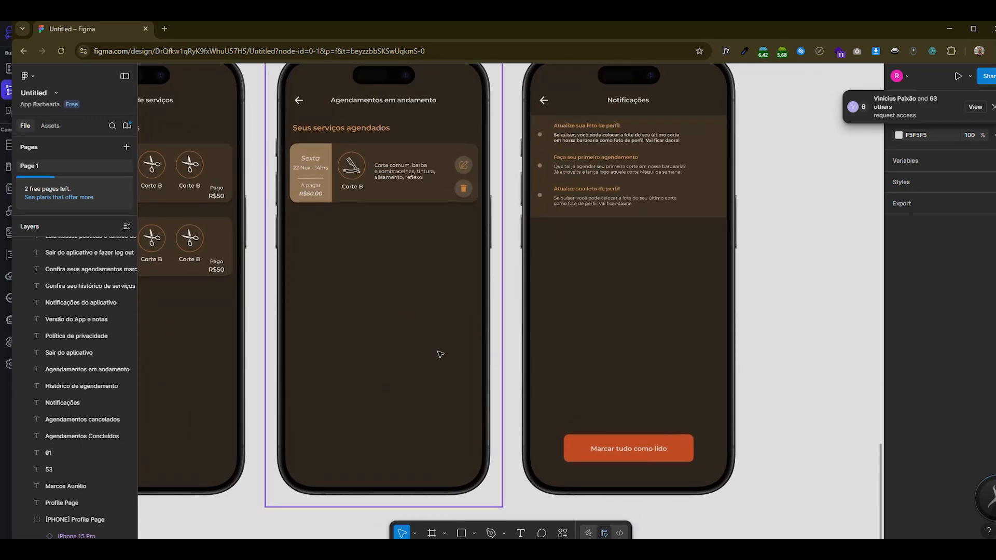
scroll(333, 380, "down", 2)
scroll(334, 380, "up", 2)
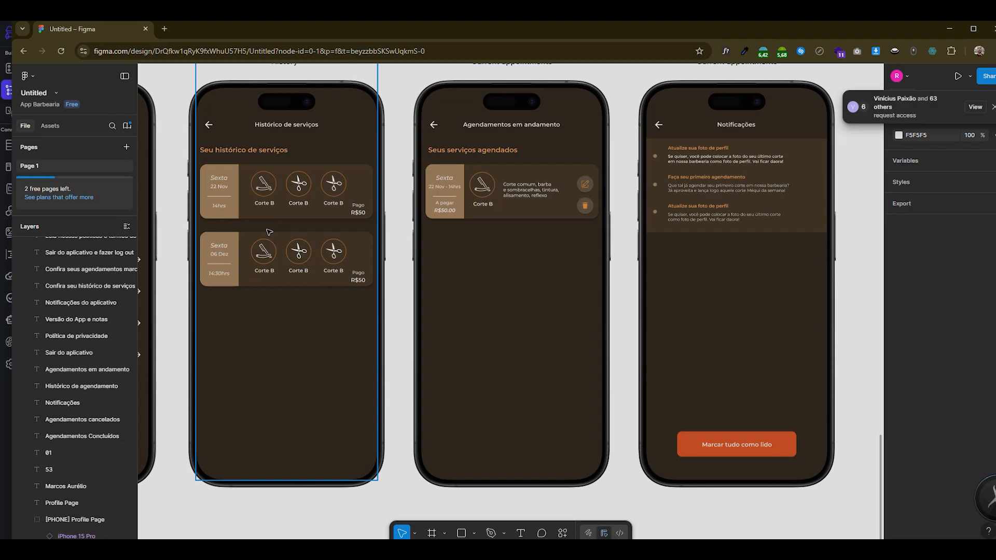
scroll(246, 283, "up", 3)
scroll(250, 287, "up", 2)
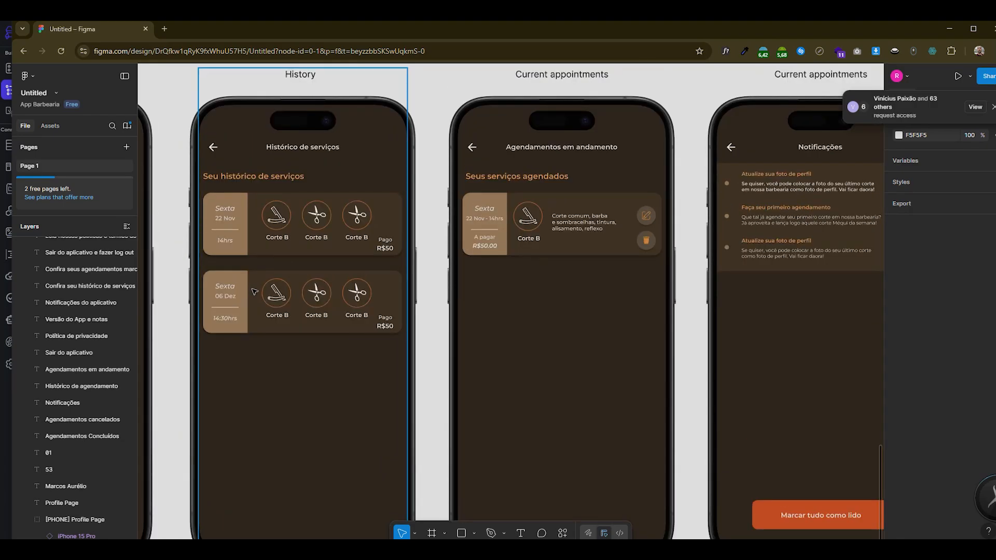
- Switch to FlutterFlow, open the notificacao page and delete its main content column
key("alt+Tab")
key("alt+Tab")
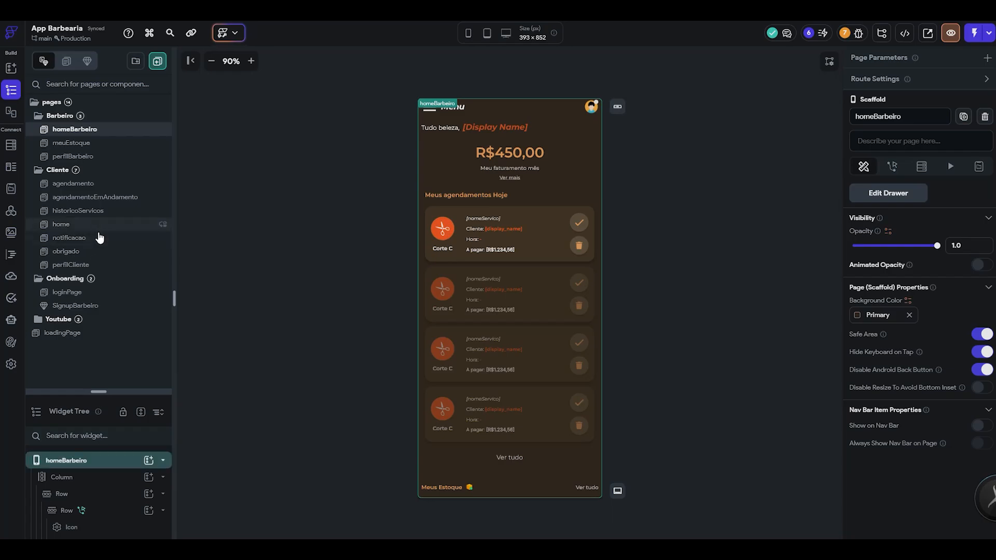
left_click(97, 238)
left_click(110, 229)
left_click(107, 240)
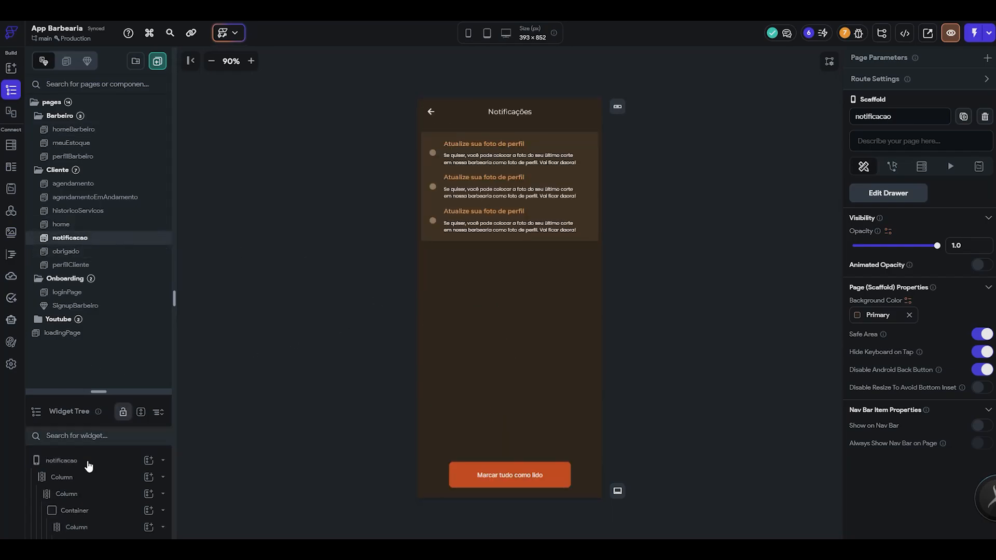
left_click(108, 484)
key("Delete")
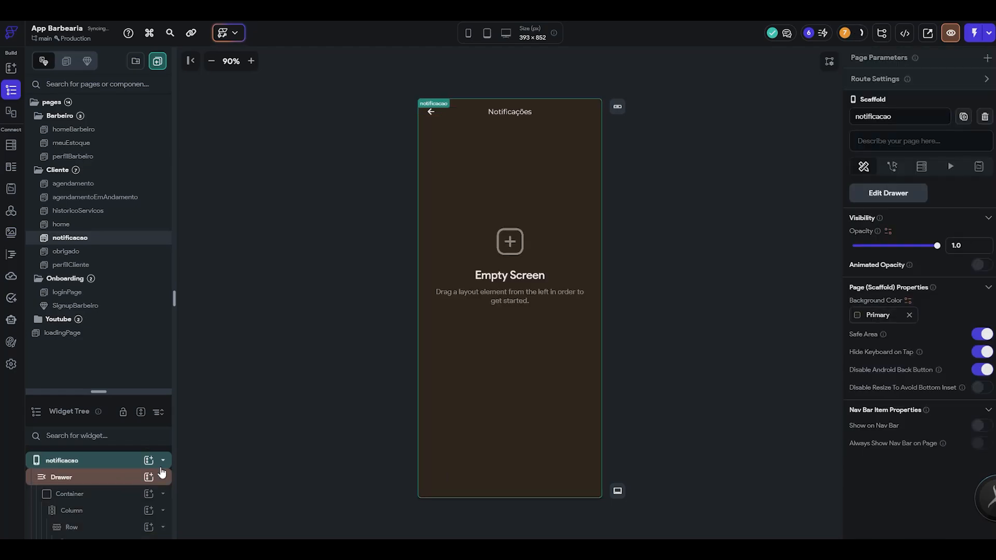
- Delete the notificacao page from the Cliente folder
left_click(118, 462)
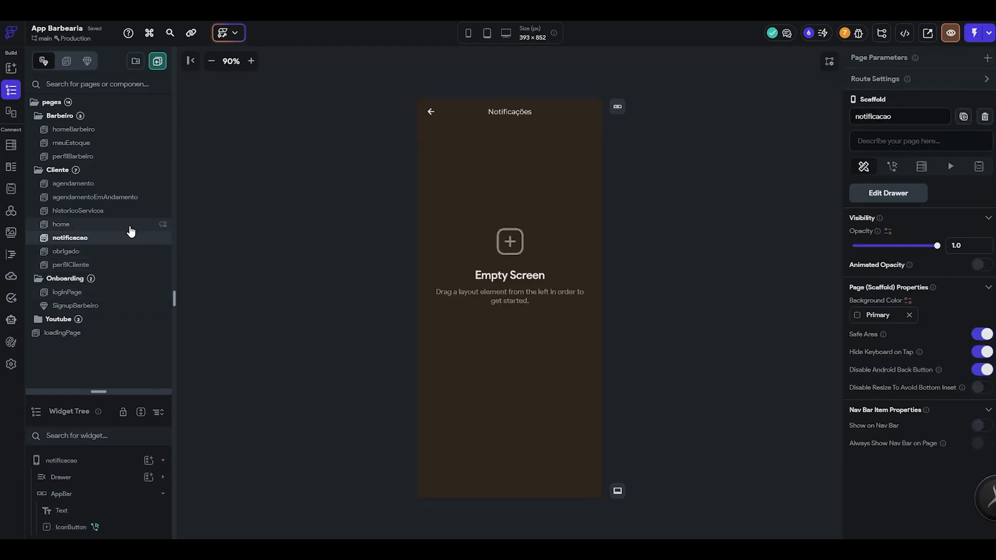
right_click(112, 242)
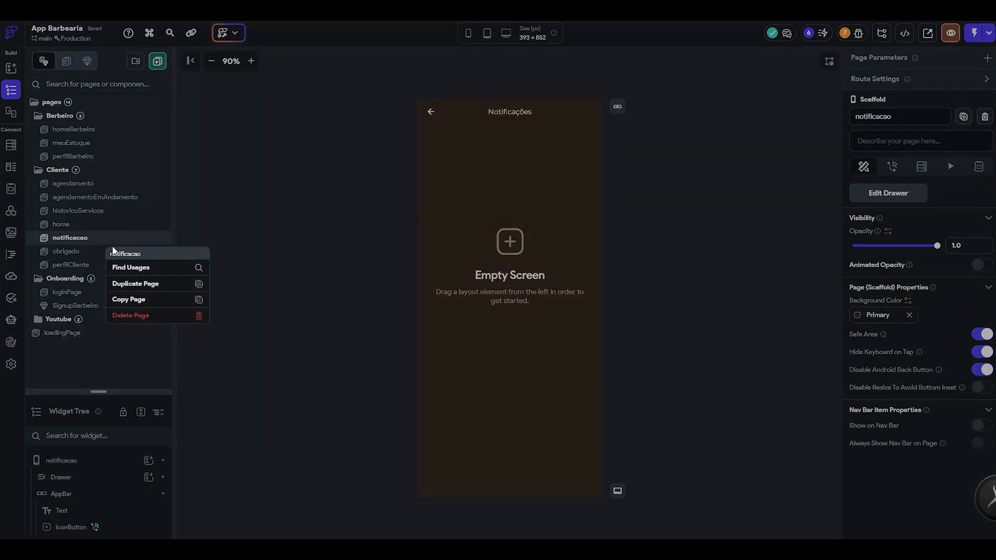
left_click(136, 315)
left_click(532, 296)
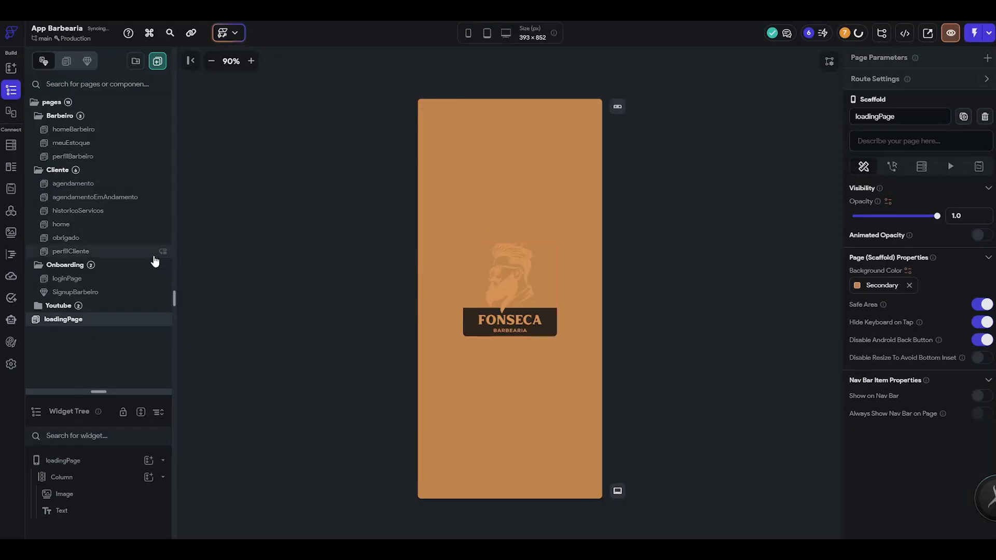
- Review the home, historicoServicos and agendamento pages, including the home page's last service card, as possible bases for the notifications page
left_click(112, 228)
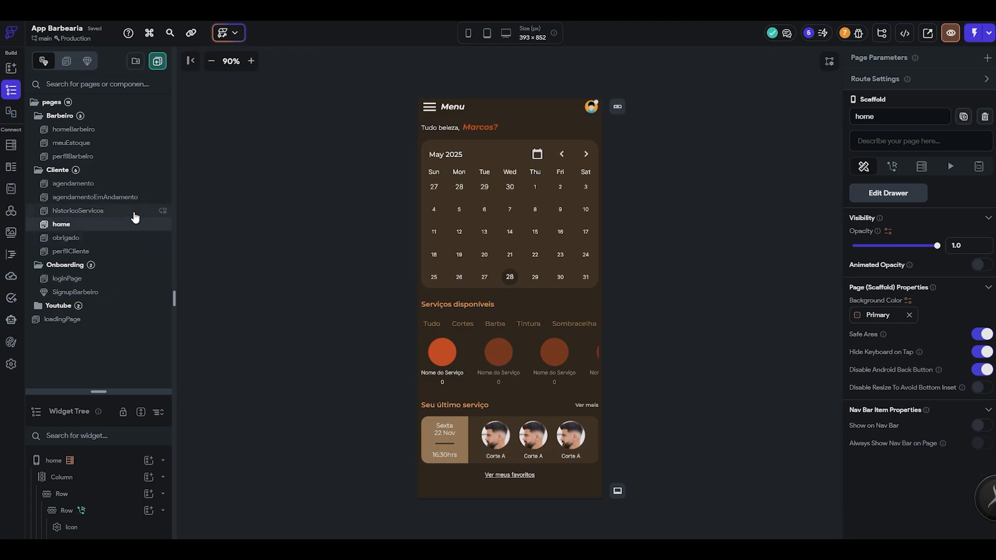
left_click(134, 212)
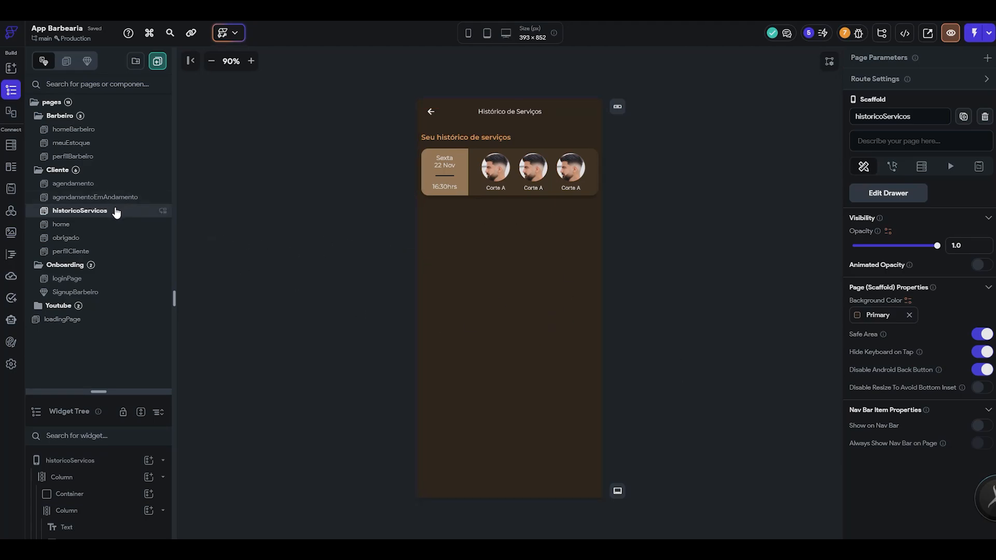
left_click(115, 196)
left_click(114, 184)
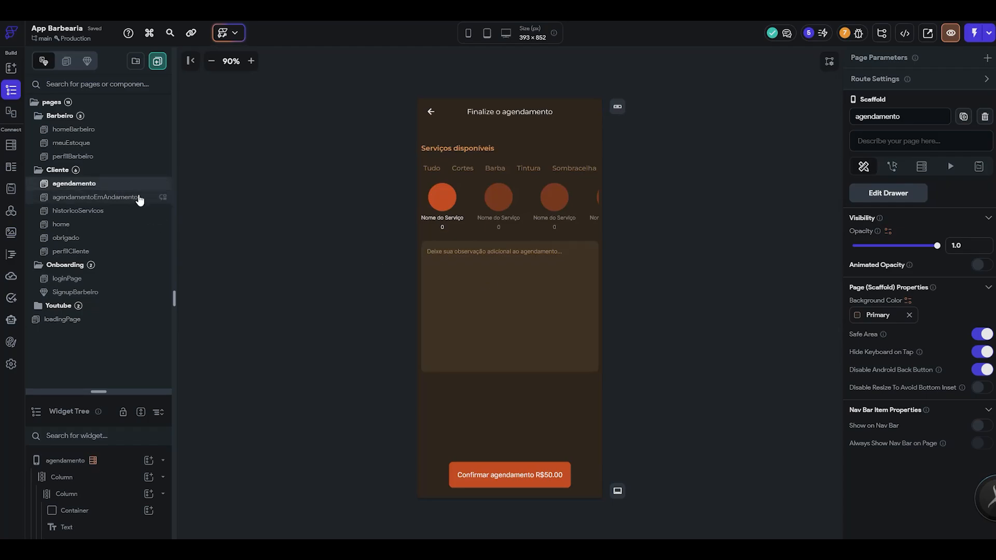
left_click(106, 238)
left_click(106, 224)
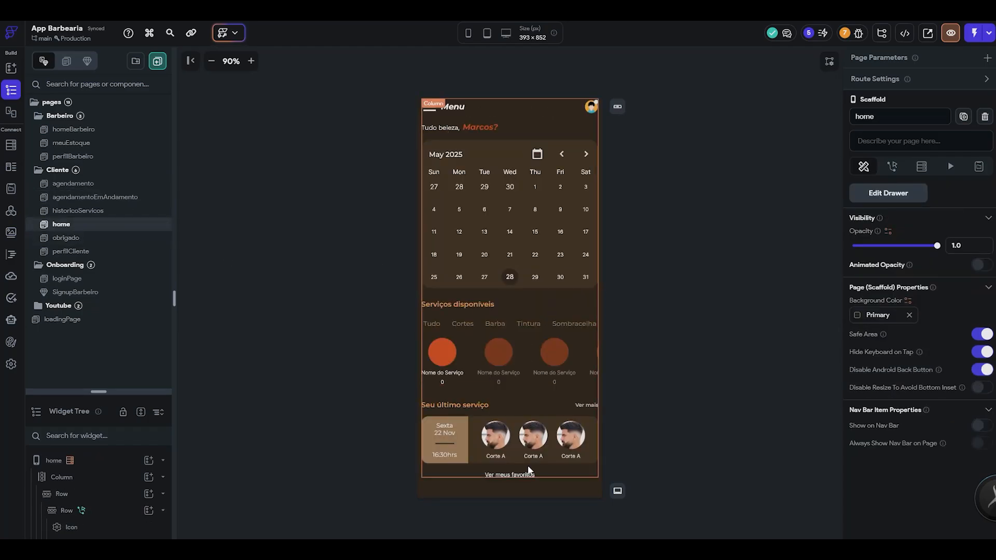
left_click(466, 463)
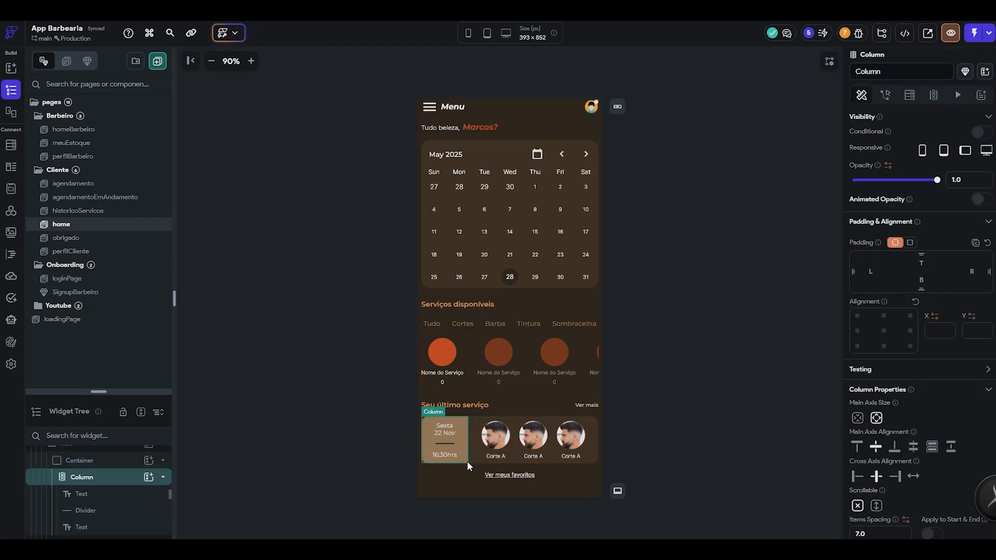
left_click(119, 461)
left_click(112, 499)
left_click(115, 500)
left_click(121, 213)
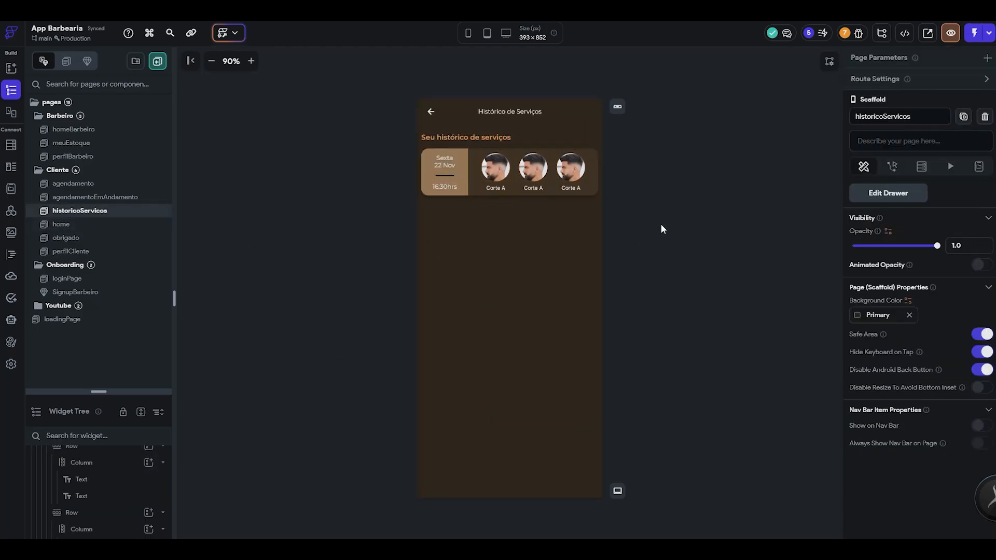
- Review the perfilCliente, meuEstoque and homeBarbeiro pages for a reusable layout
left_click(115, 251)
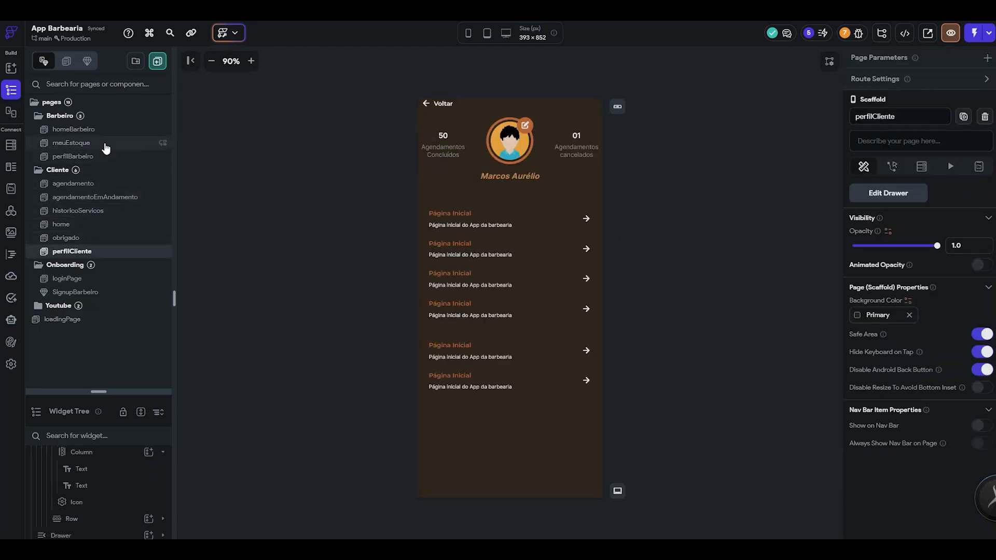
left_click(73, 143)
left_click(503, 179)
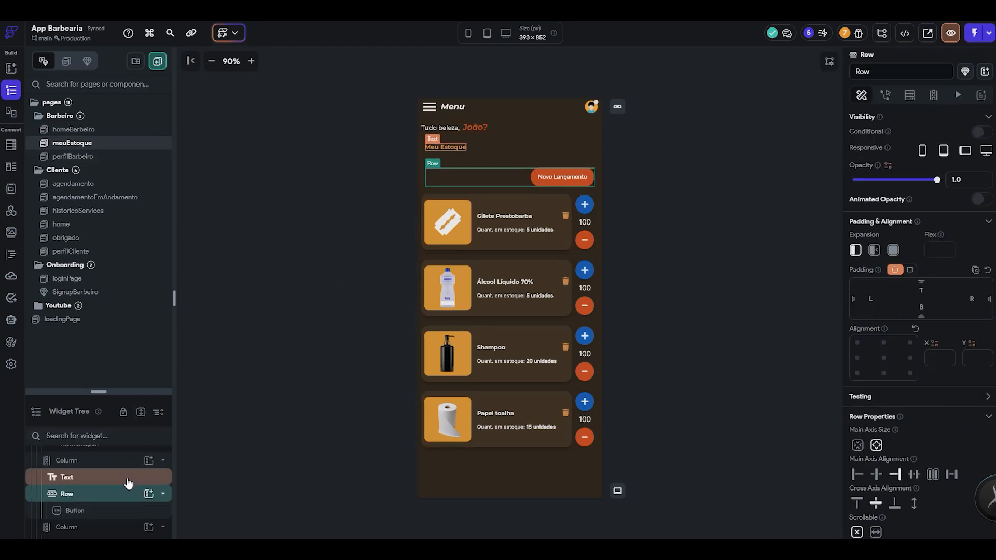
left_click(98, 496)
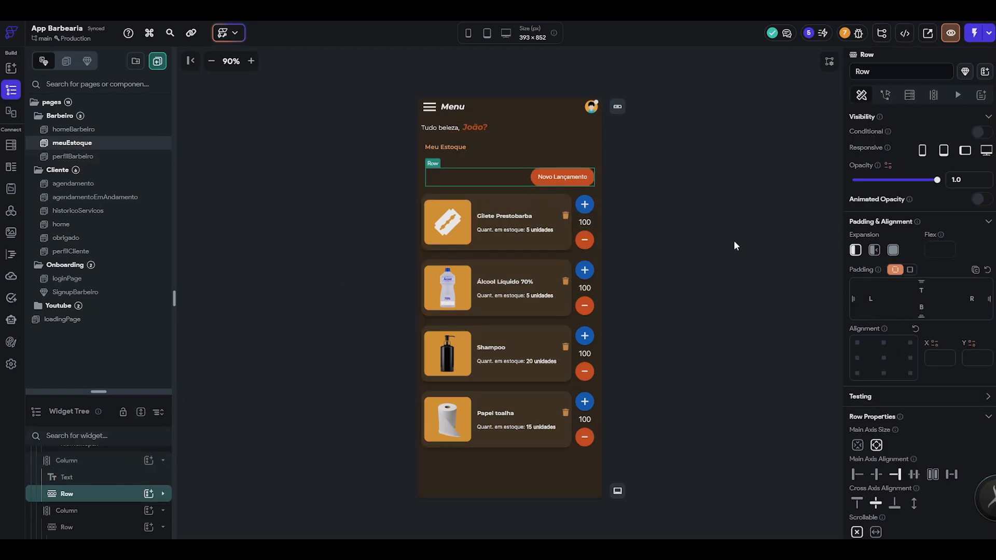
left_click(108, 129)
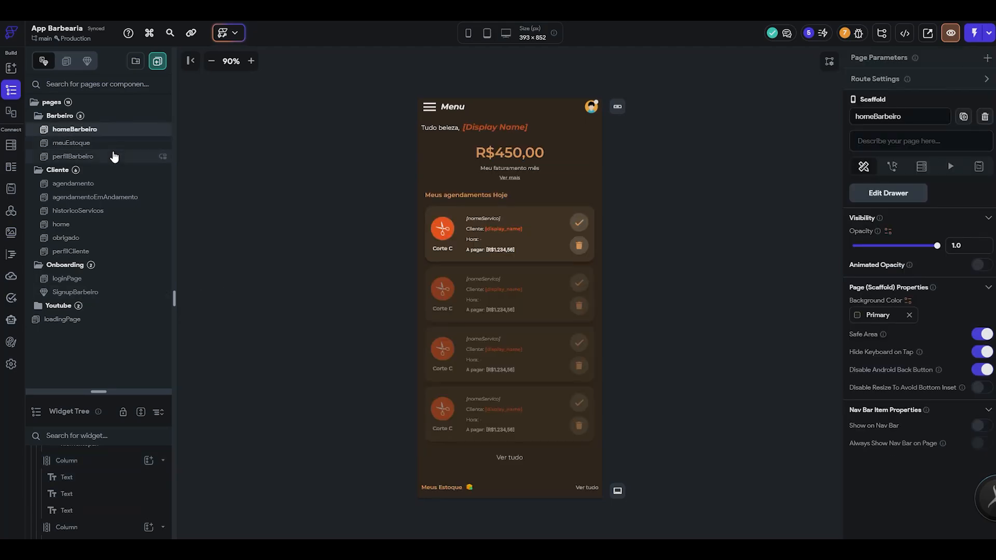
left_click(115, 155)
- Switch to Figma and examine the Notificações screen's header and notification list
key("alt+Tab")
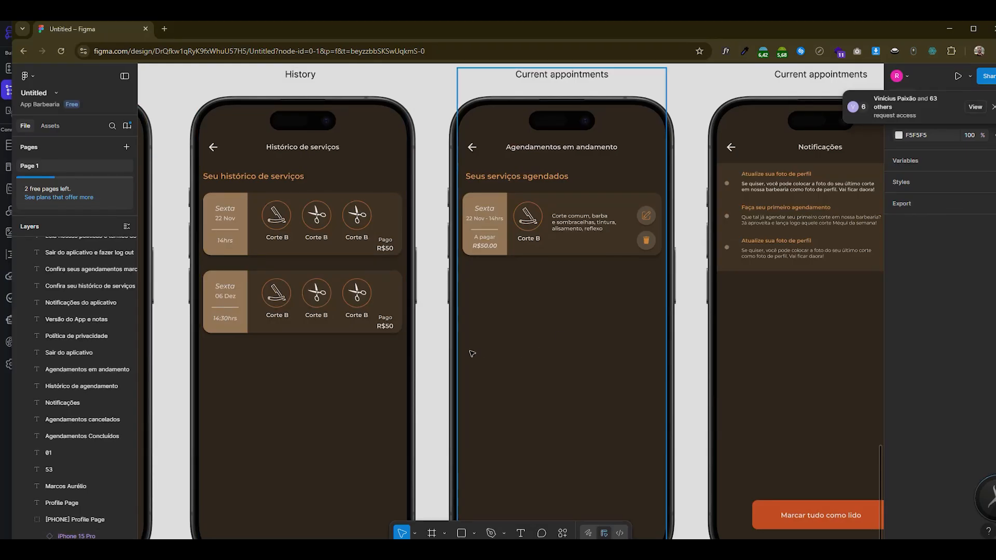
scroll(491, 353, "down", 3)
scroll(653, 293, "up", 4)
scroll(502, 274, "down", 3)
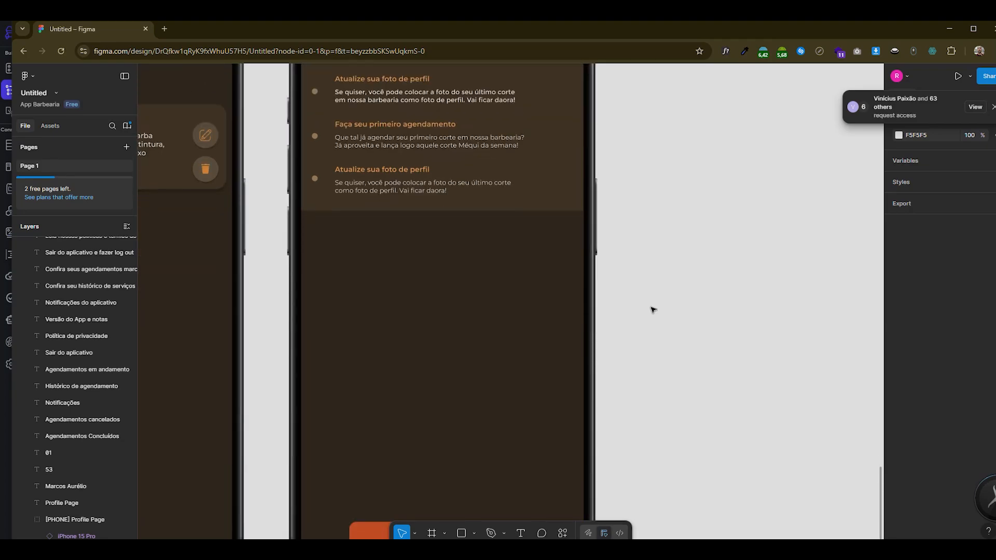
scroll(650, 310, "down", 3)
scroll(560, 90, "up", 2)
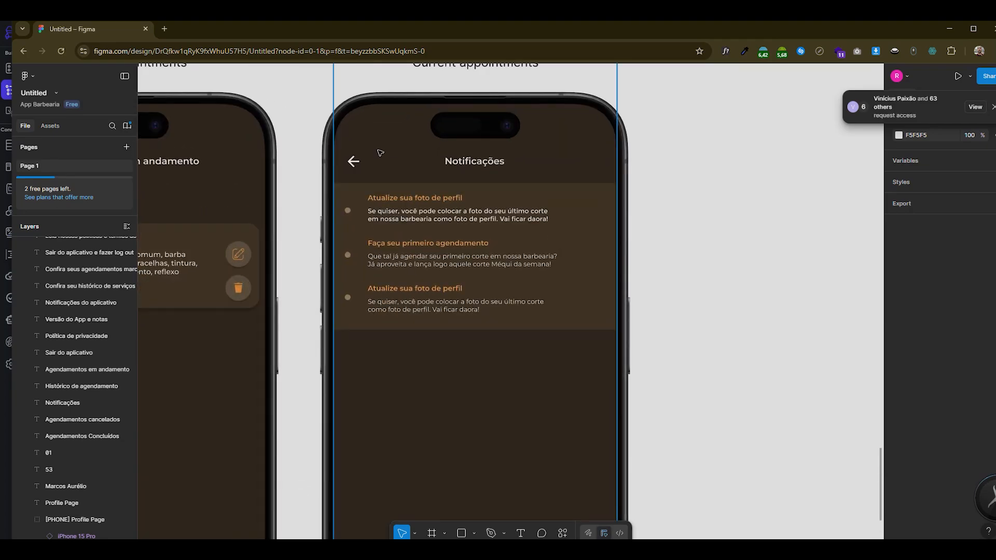
scroll(456, 202, "down", 2)
scroll(513, 260, "up", 1)
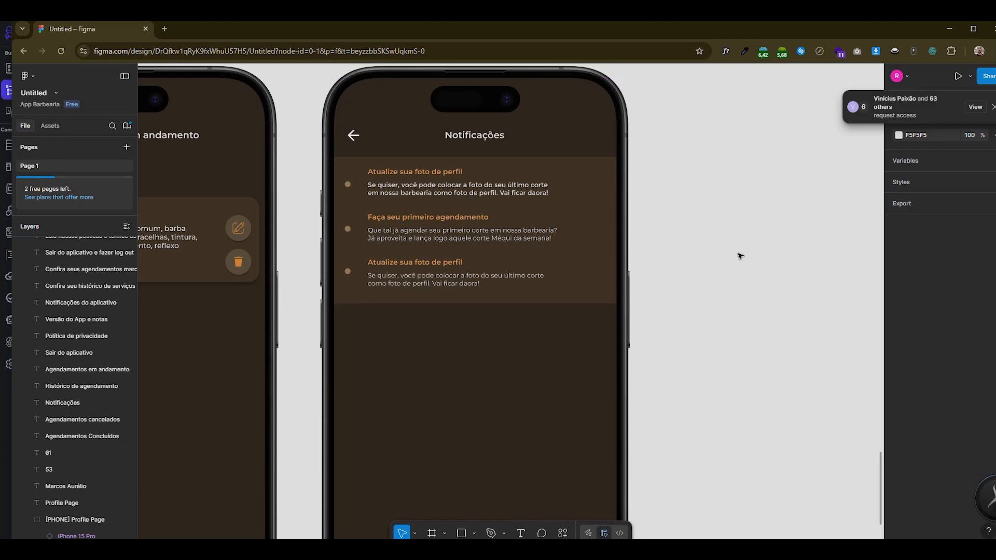
scroll(682, 276, "up", 2)
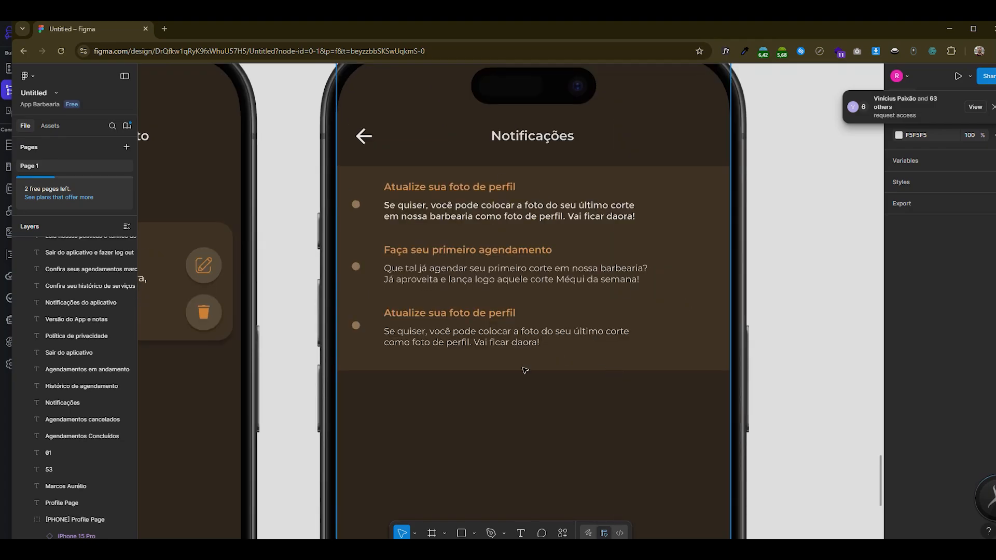
scroll(475, 311, "down", 1)
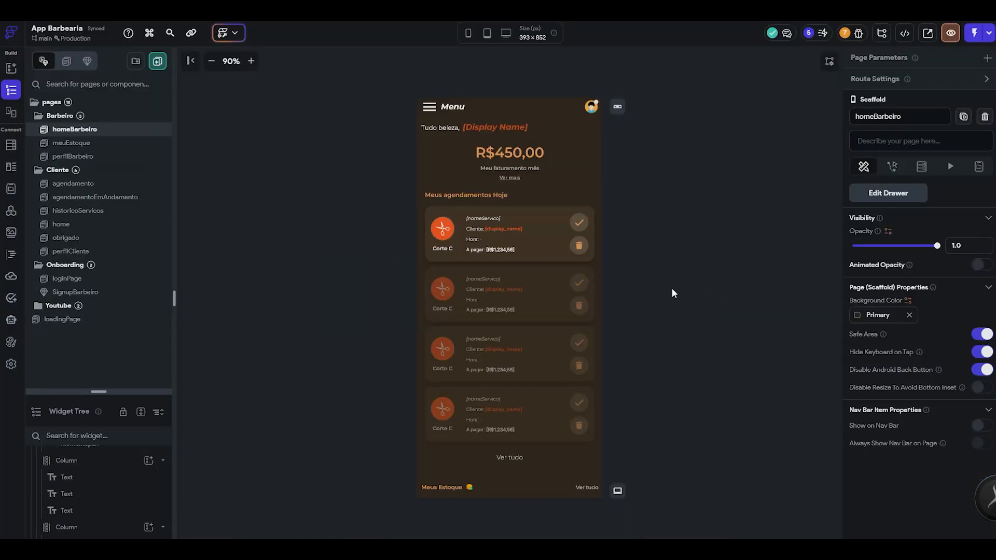
- Compare the perfilCliente page's option rows in FlutterFlow with the notification entries in the Figma design
left_click(140, 251)
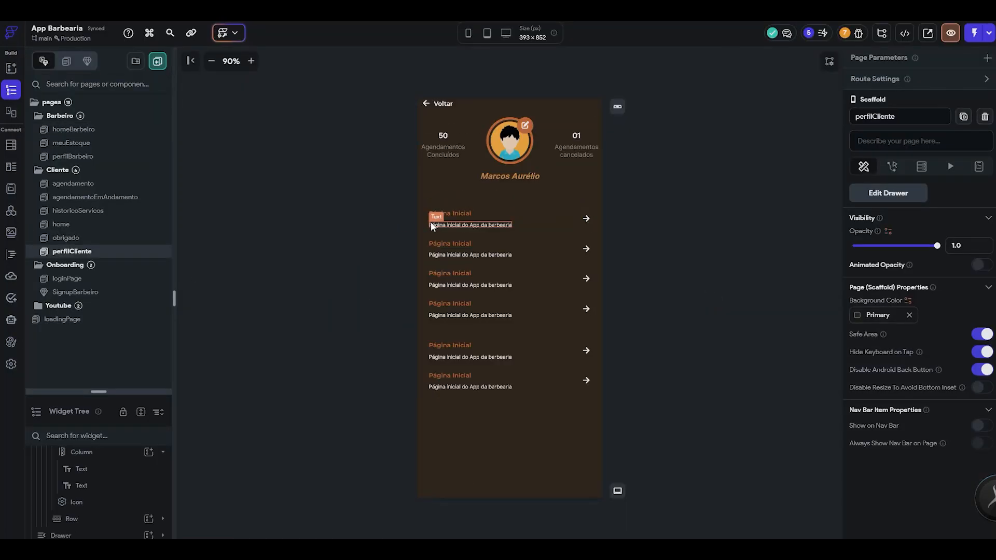
key("alt+Tab")
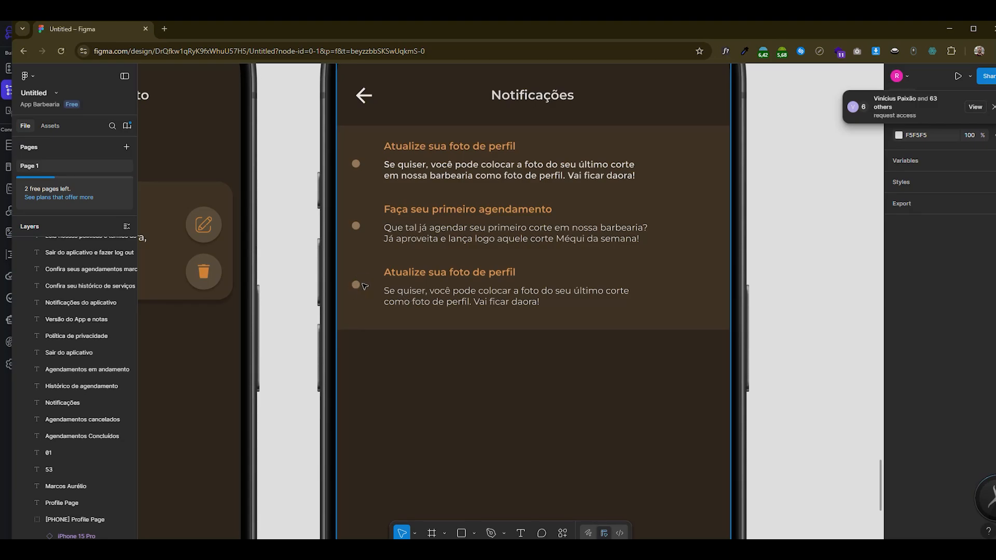
scroll(416, 304, "up", 2)
scroll(384, 233, "down", 4)
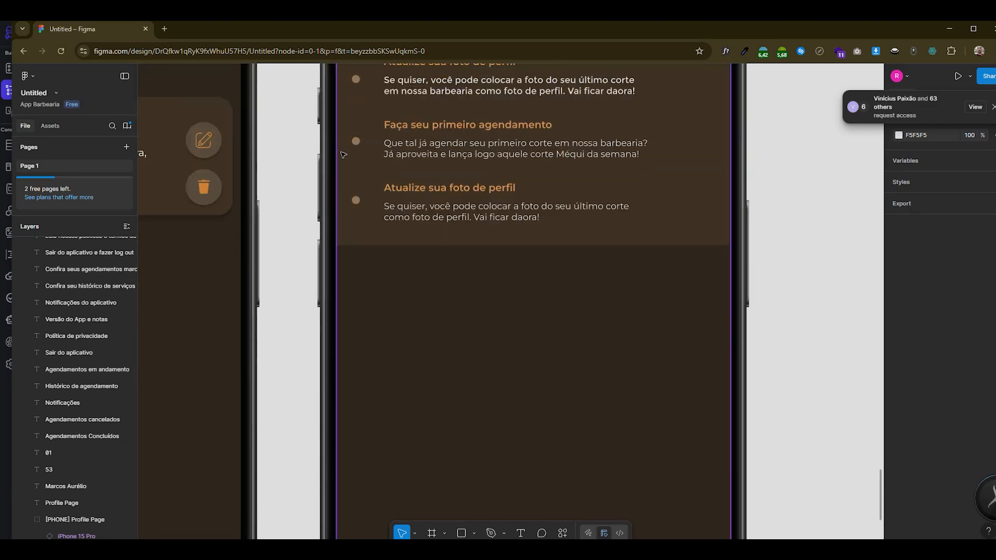
scroll(347, 230, "up", 1)
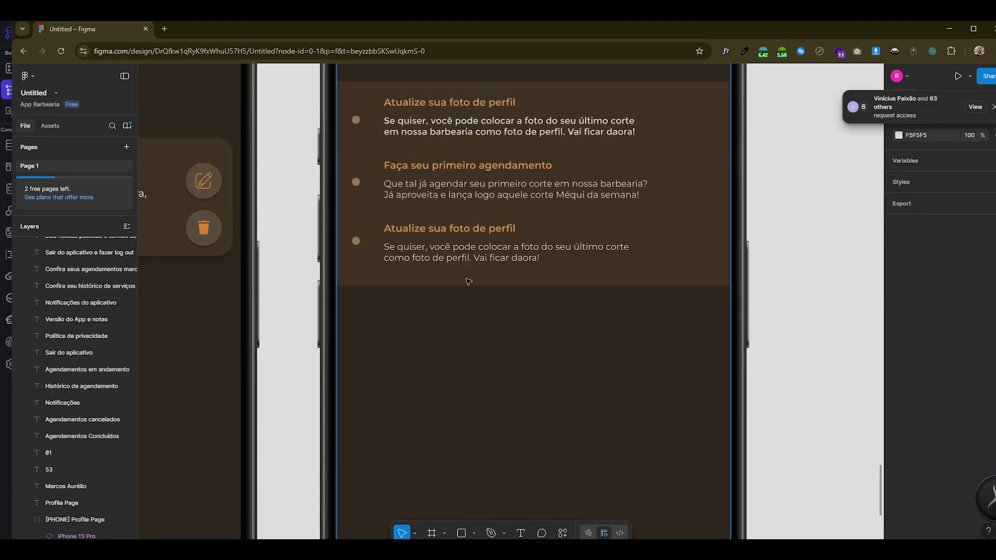
- Back in FlutterFlow, duplicate the agendamento page in the Cliente folder and rename the copy notificacoes
key("alt+Tab")
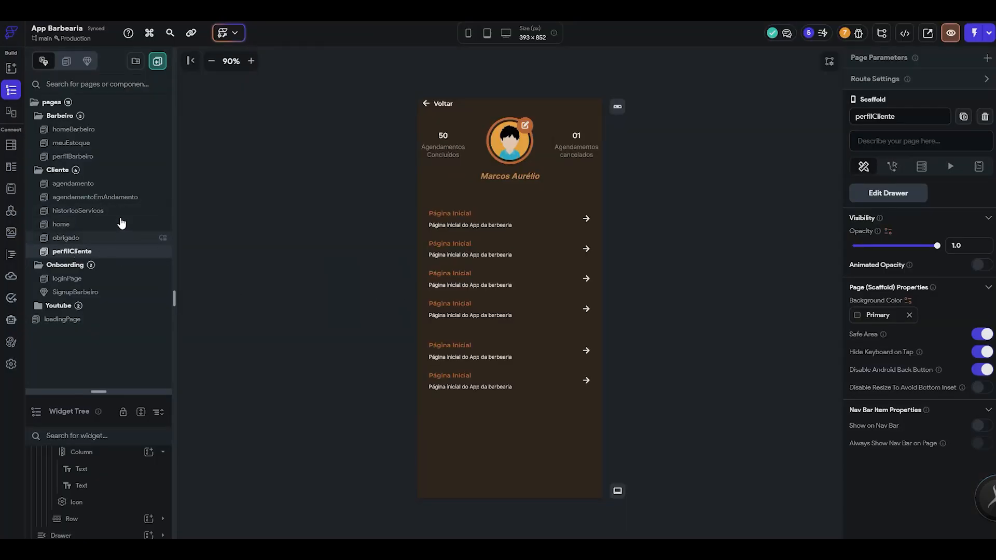
left_click(115, 197)
left_click(119, 184)
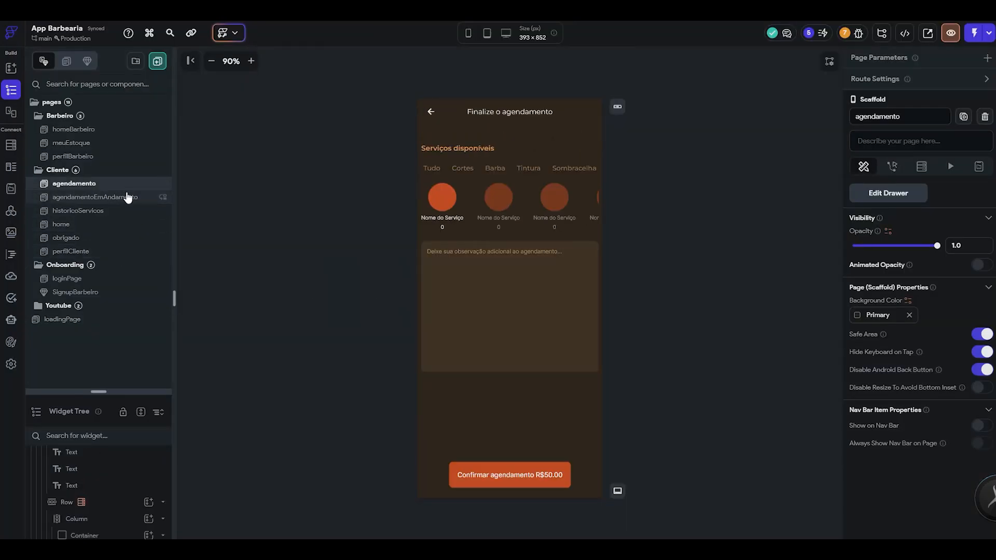
left_click(964, 116)
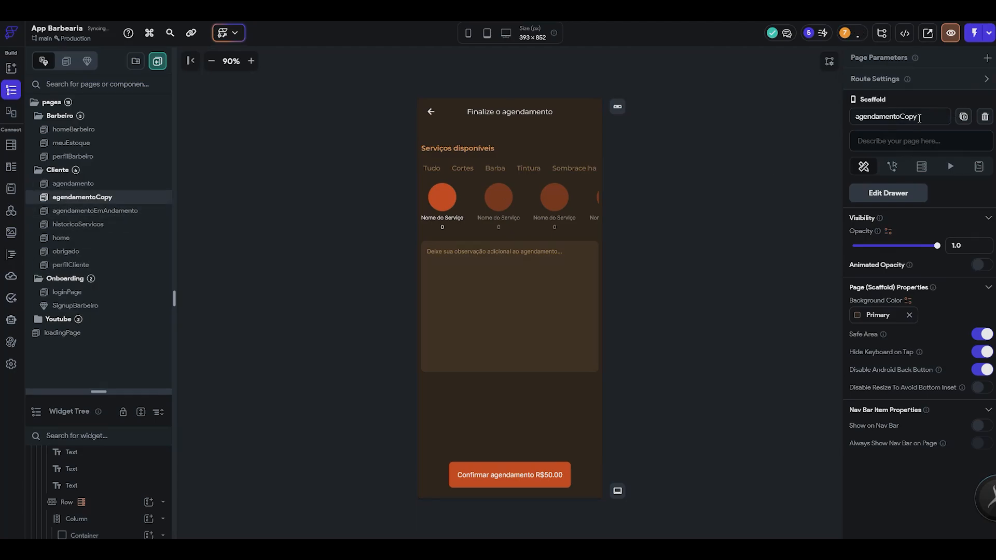
left_click_drag(919, 119, 754, 138)
type("notificat")
key("BackSpace")
type("coes")
key("Return")
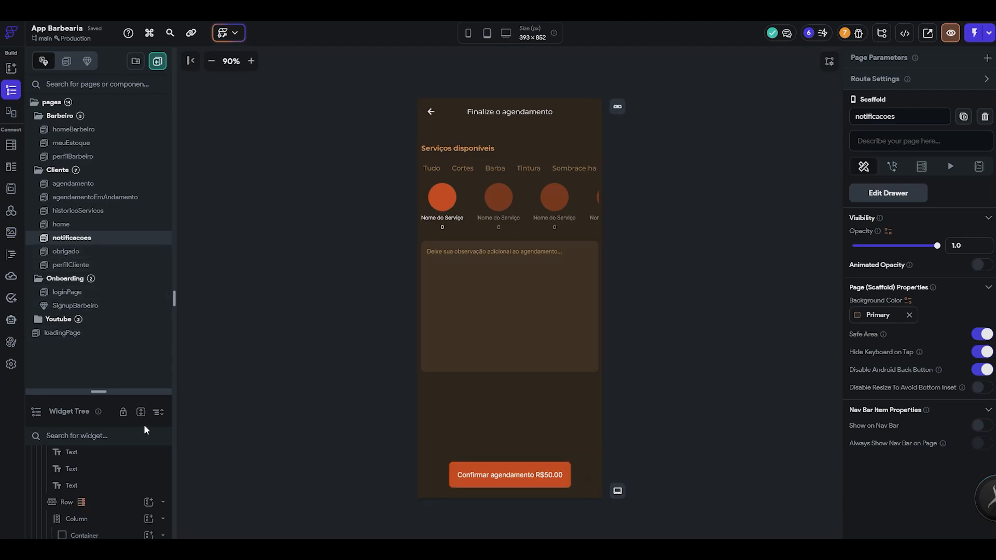
- On the notificacoes page, delete the row of service circles and the observation text field from the inner column
left_click(148, 407)
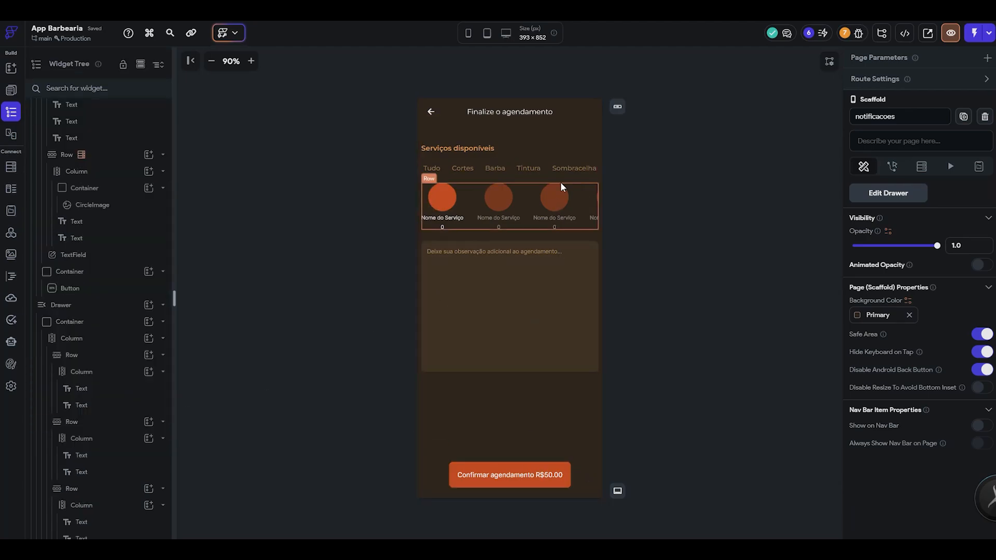
key("alt+Tab")
scroll(519, 259, "up", 3)
key("alt+Tab")
left_click(106, 311)
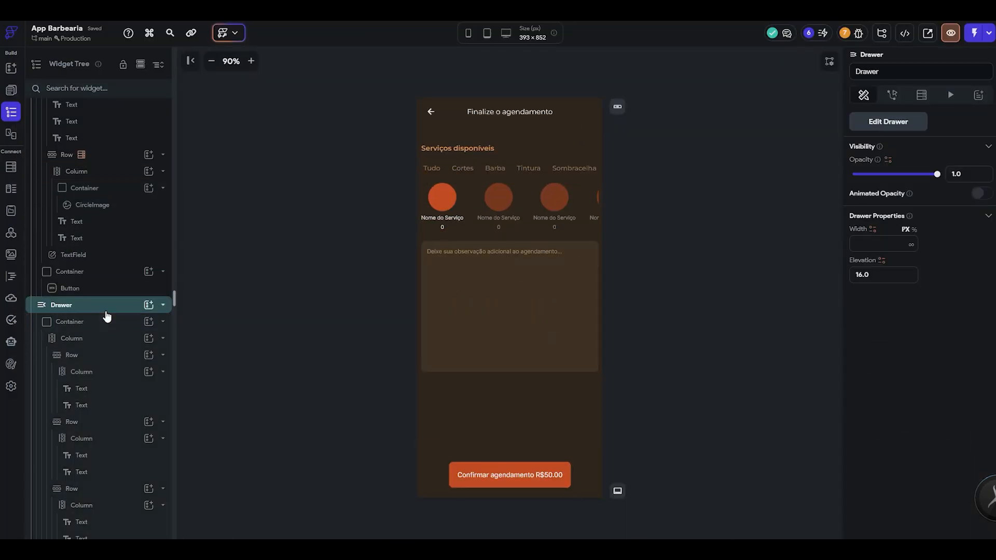
scroll(114, 314, "up", 3)
left_click(126, 305)
key("Delete")
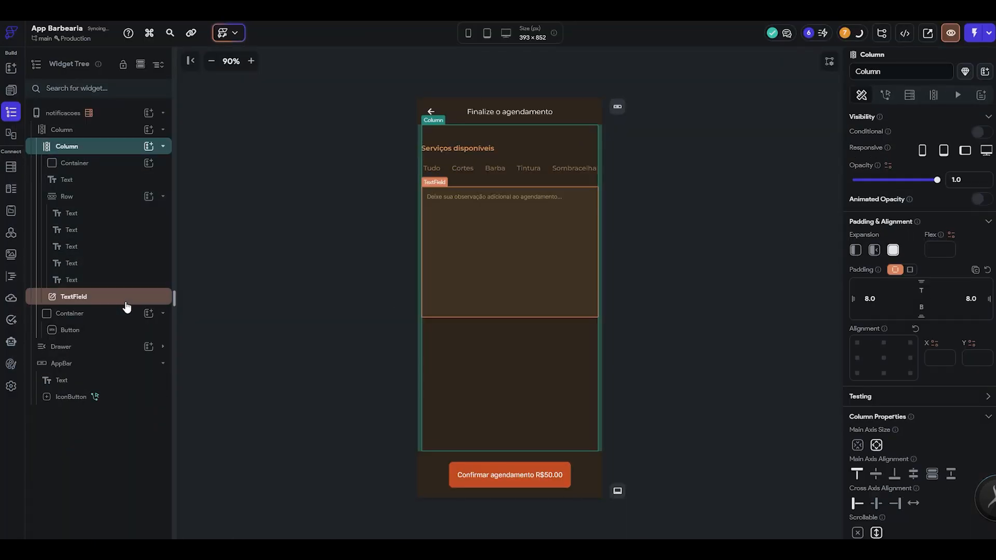
left_click(113, 297)
key("Delete")
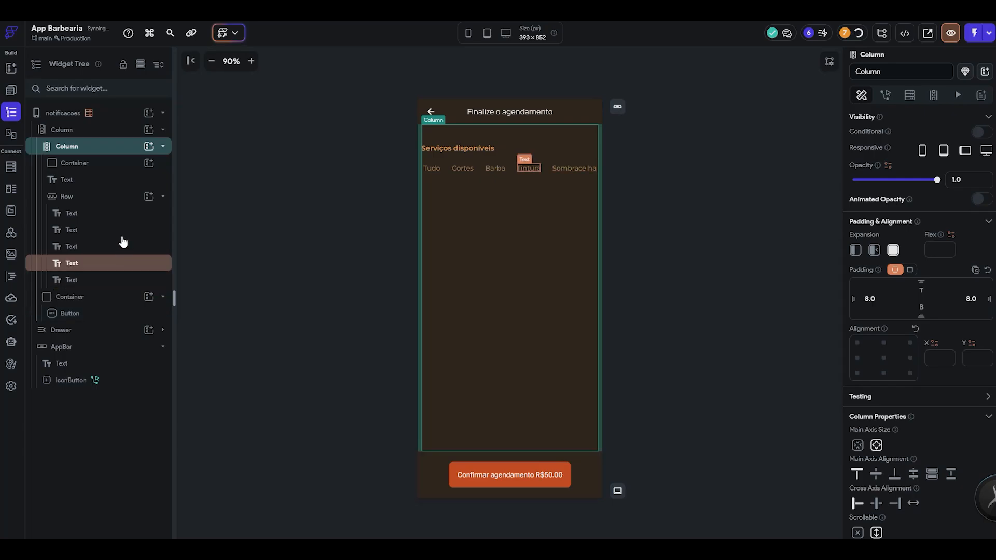
- Delete the service category row and the Serviços disponíveis heading, keeping the empty container in the inner column
left_click(115, 196)
key("Delete")
left_click(116, 177)
key("Delete")
left_click(120, 166)
key("Delete")
left_click(284, 191)
key("ctrl+z")
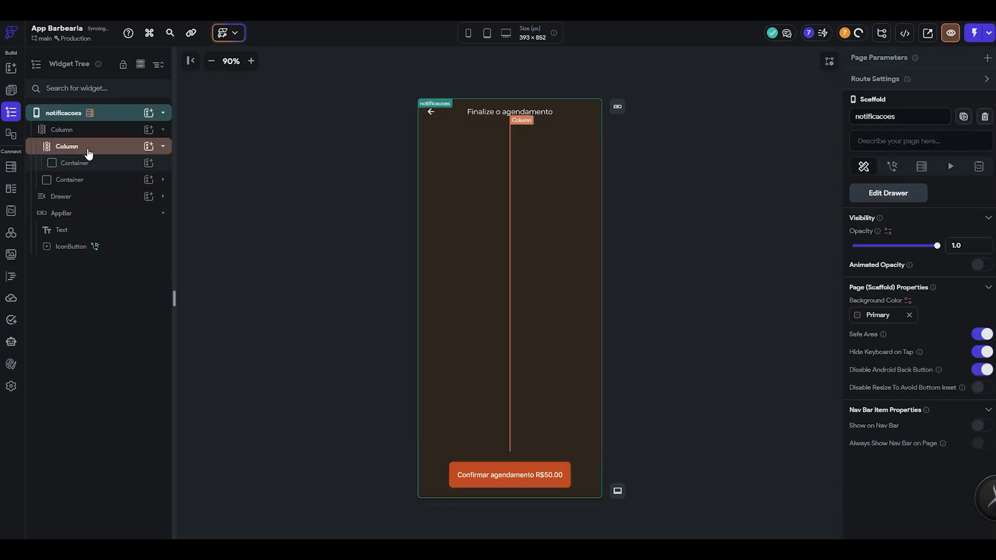
- Open the perfilCliente page and copy the first Página Inicial option row from its upper options container
left_click(141, 64)
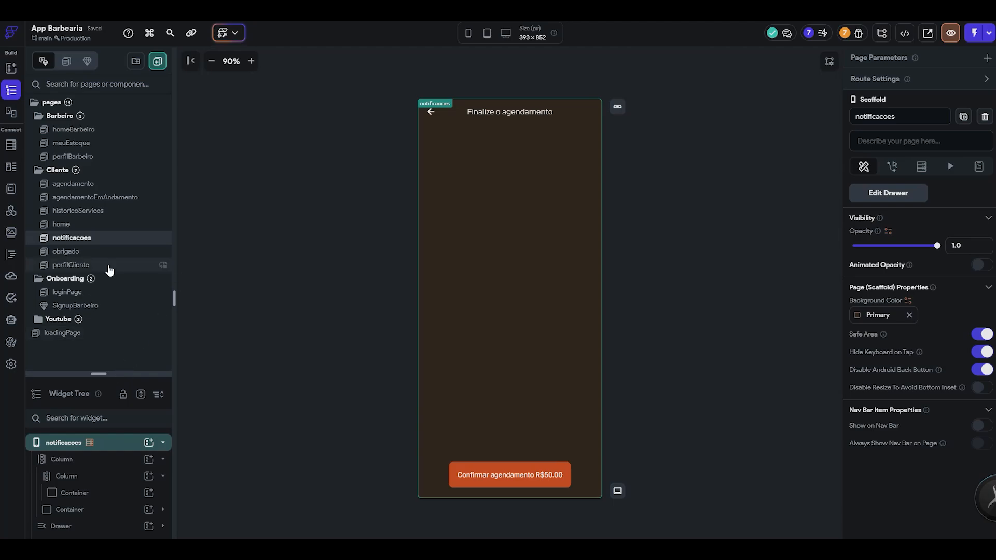
left_click(106, 265)
left_click(141, 394)
left_click(467, 218)
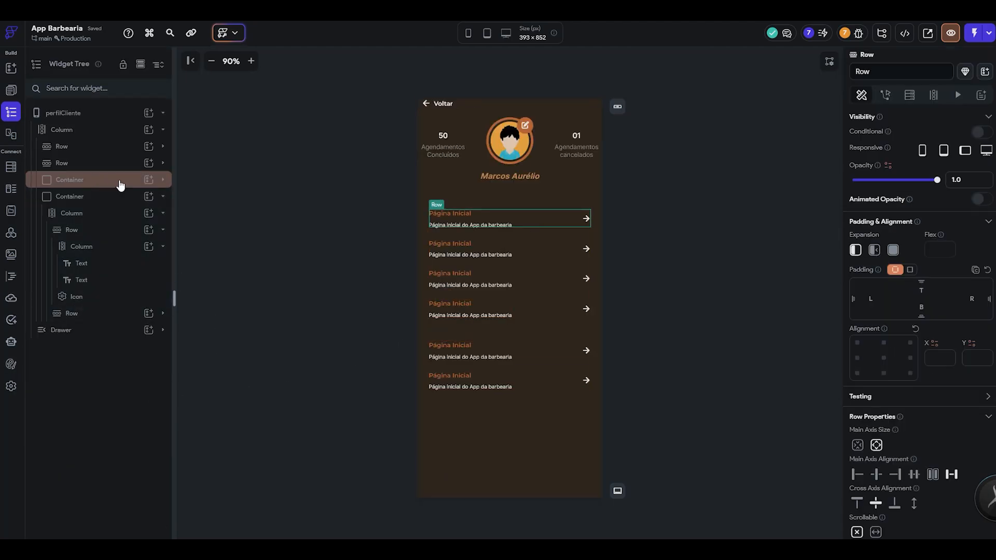
left_click(120, 181)
left_click(163, 180)
left_click(467, 219)
key("ctrl+c")
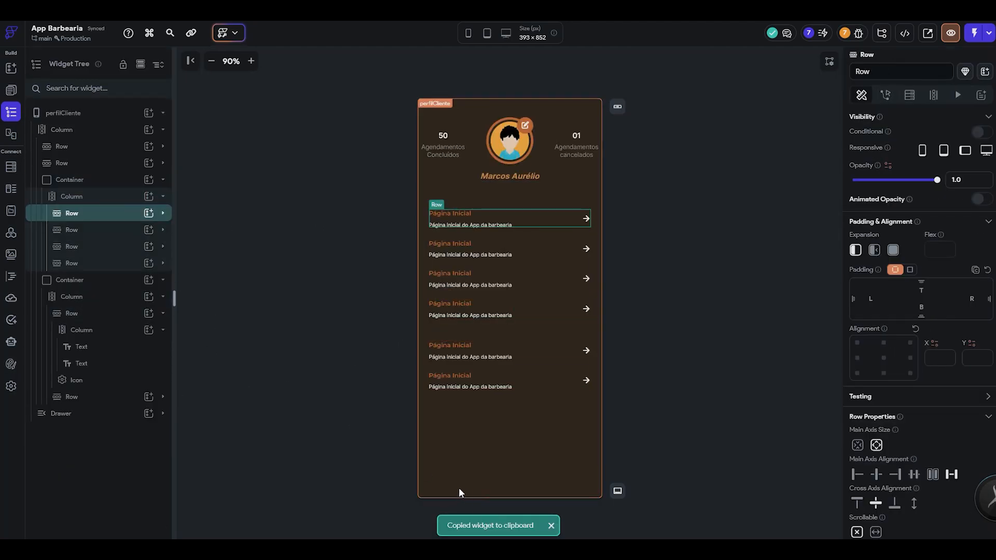
- Return to the notificacoes page and paste the copied option row into the empty container of the inner column
left_click(141, 64)
left_click_drag(102, 201, 88, 372)
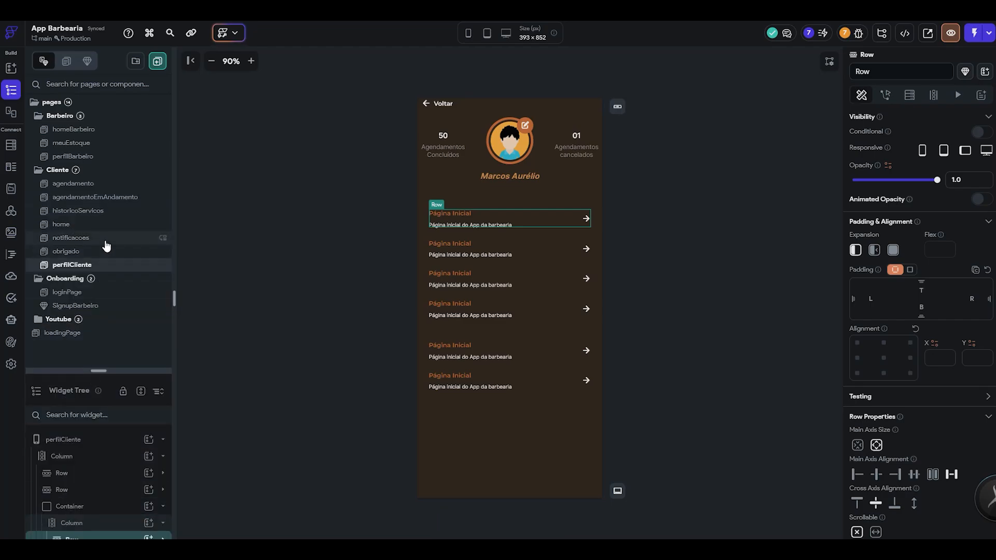
left_click(105, 241)
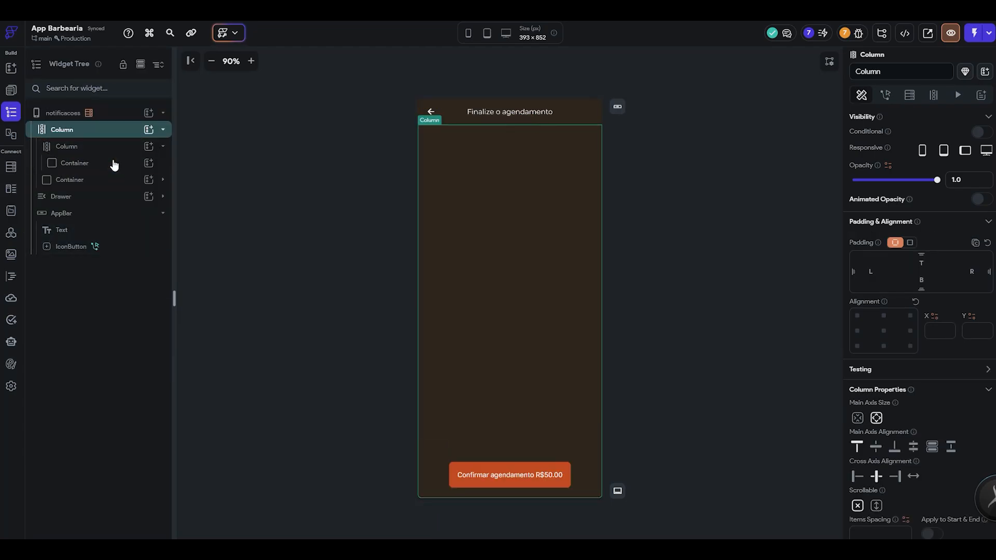
left_click(114, 165)
key("ctrl+v")
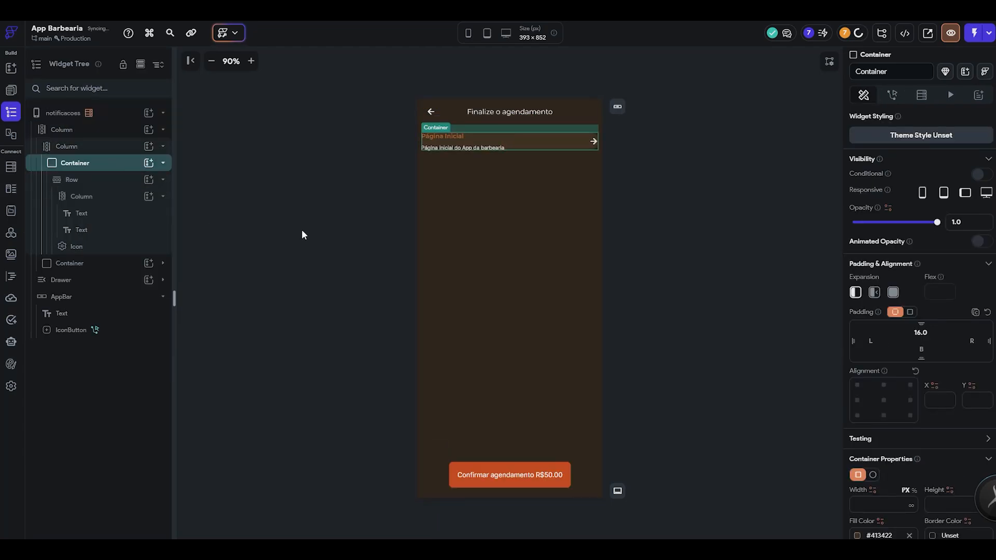
left_click(336, 250)
left_click(646, 179)
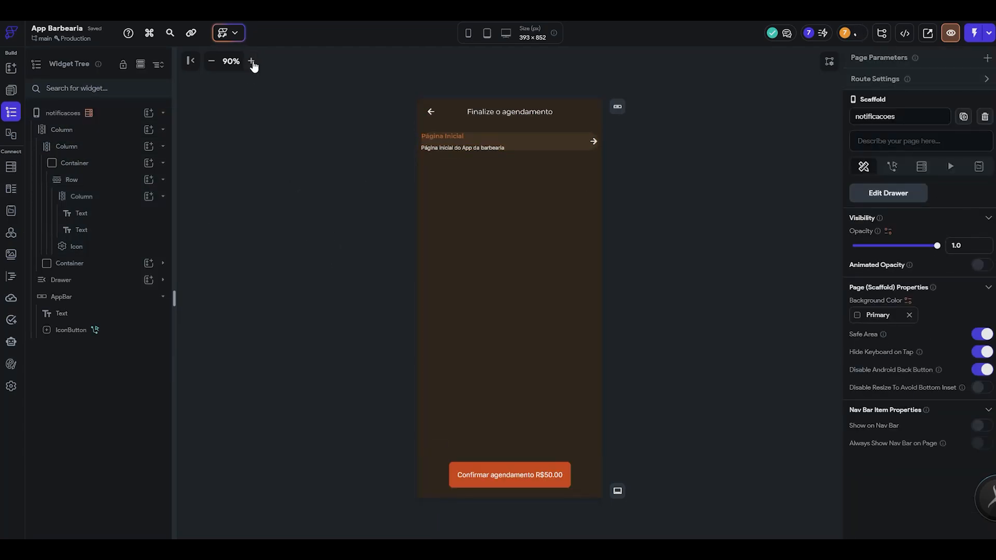
- Examine the pasted row up close along with its container's padding, fill color and border radius settings
left_click(251, 62)
left_click(251, 61)
left_click(251, 62)
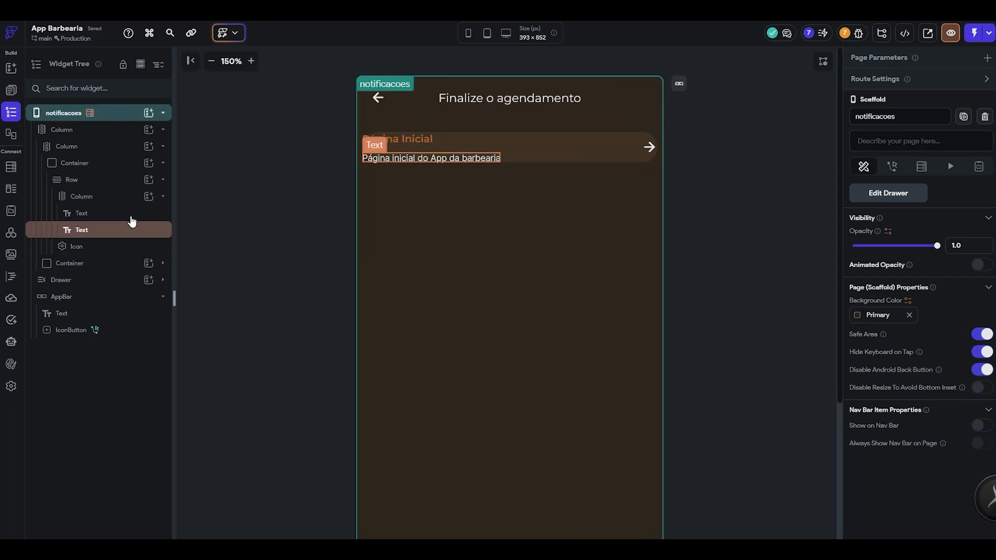
left_click(114, 164)
scroll(899, 424, "down", 3)
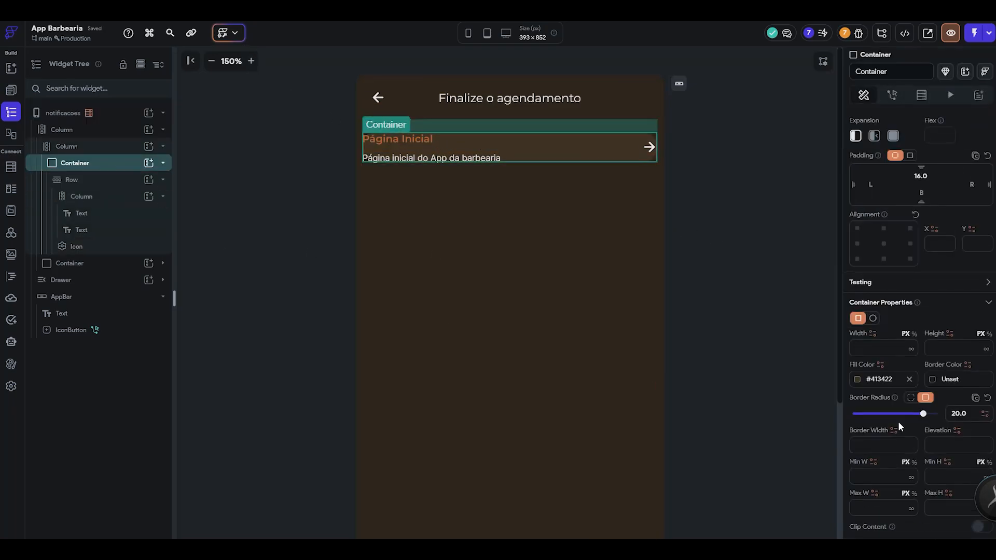
scroll(899, 421, "down", 3)
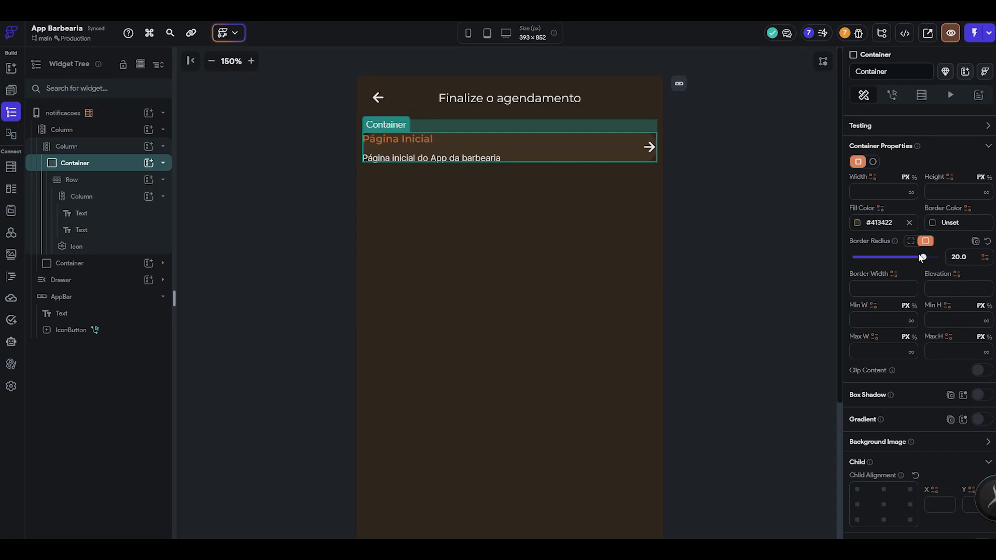
left_click(747, 187)
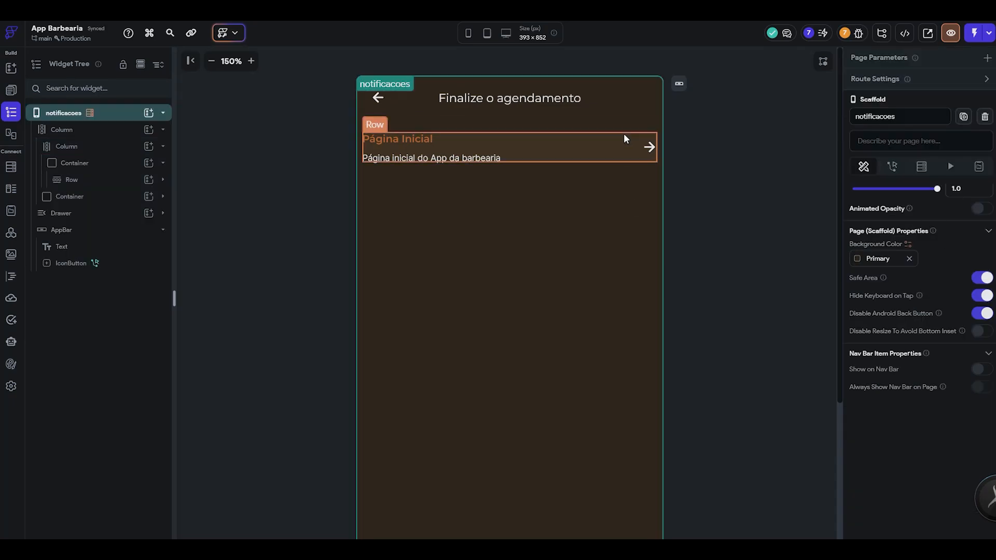
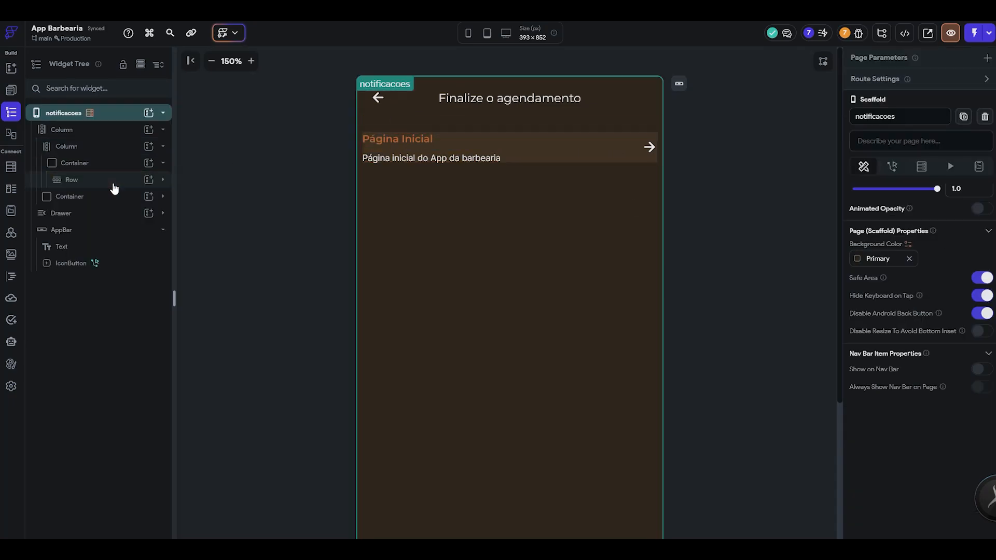
- Apply a uniform padding of 16 to all sides of the pasted Página Inicial row
left_click(86, 182)
left_click(910, 185)
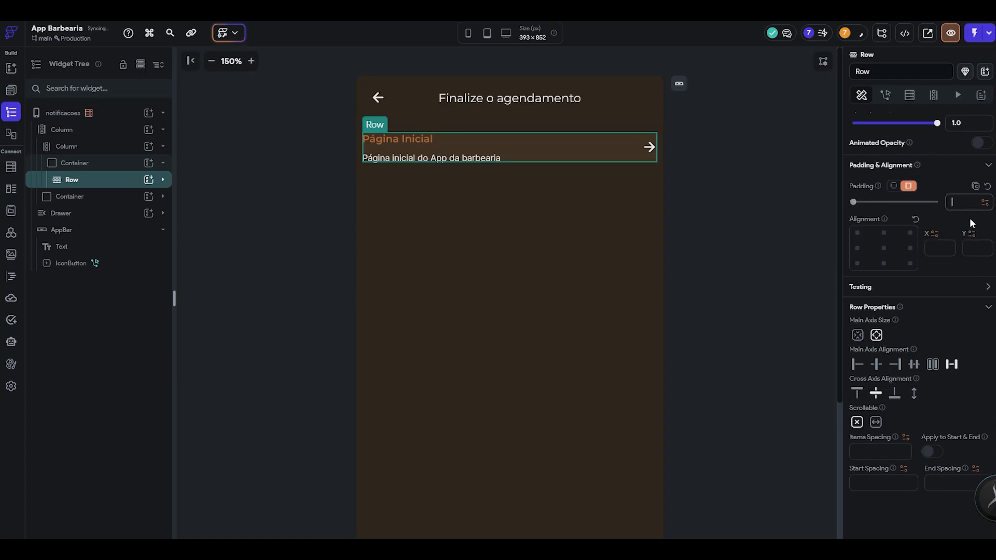
type("16")
left_click(736, 218)
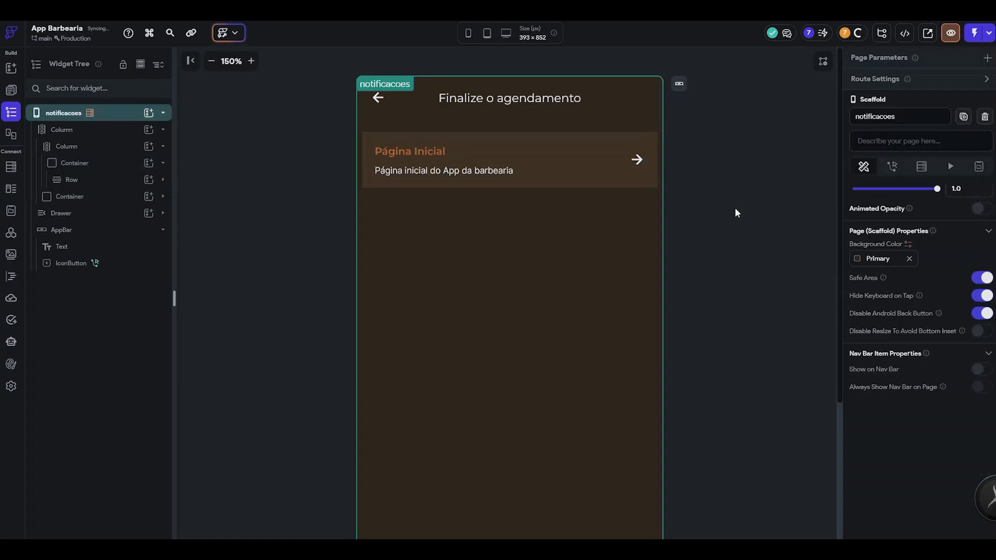
- Compare the row with the Figma Notificações design and move its arrow icon ahead of the text column
key("alt+Tab")
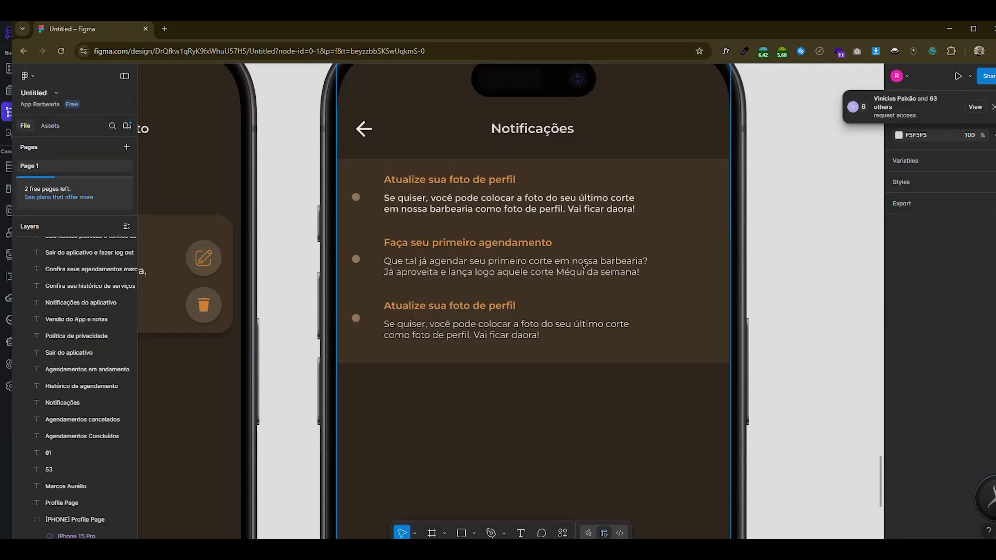
key("alt+Tab")
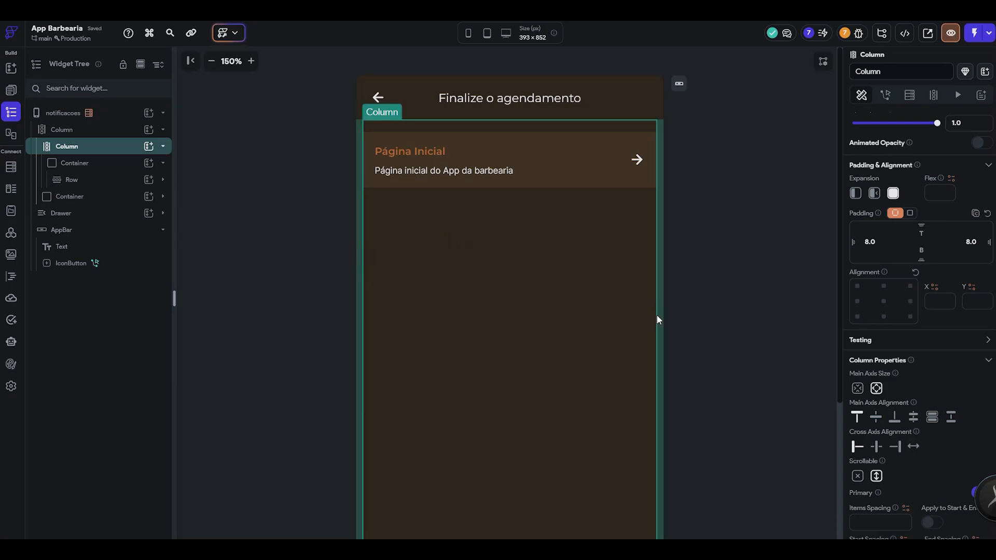
scroll(664, 325, "down", 4)
scroll(667, 328, "up", 4)
left_click(637, 166)
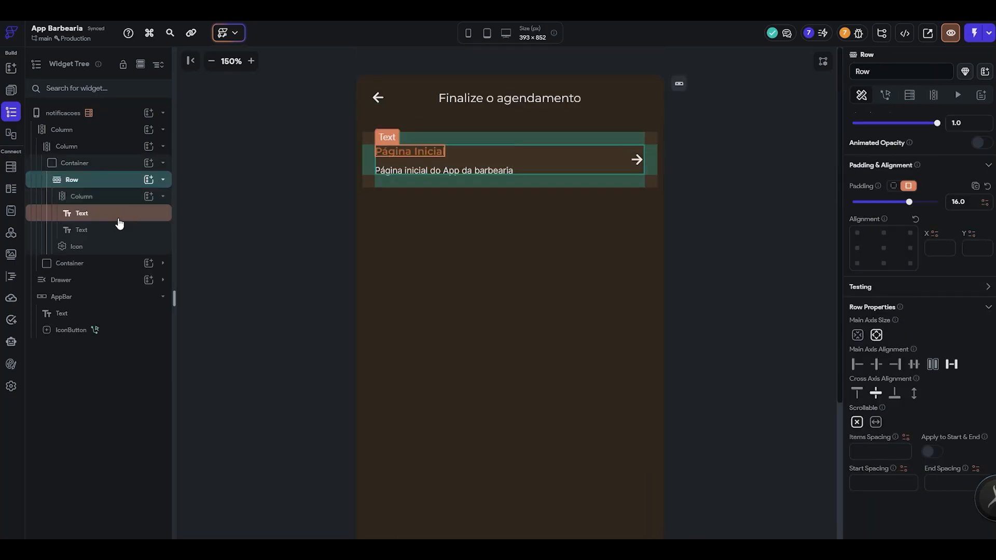
left_click(110, 245)
left_click(105, 181)
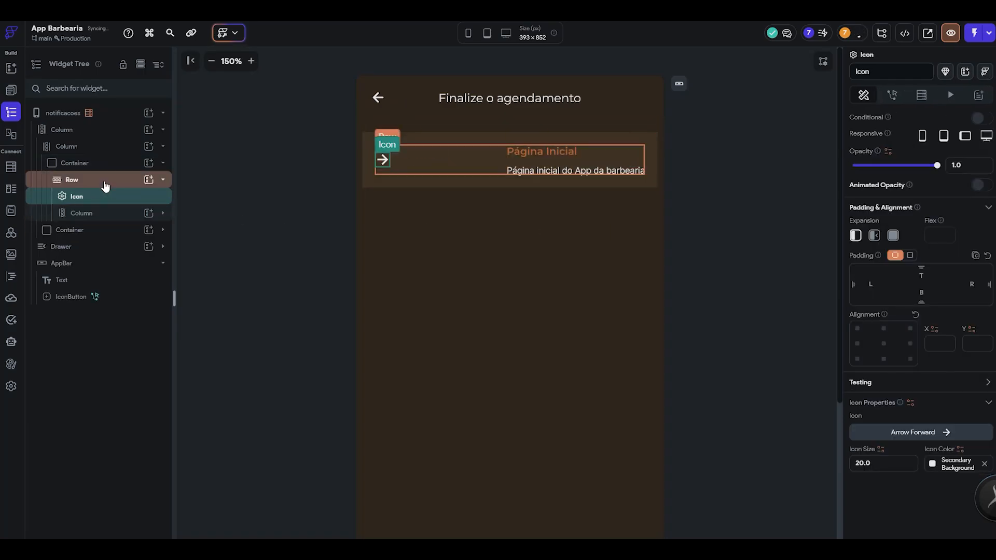
- Align the row's contents to the start of the main axis and set its items spacing to 11
left_click(105, 184)
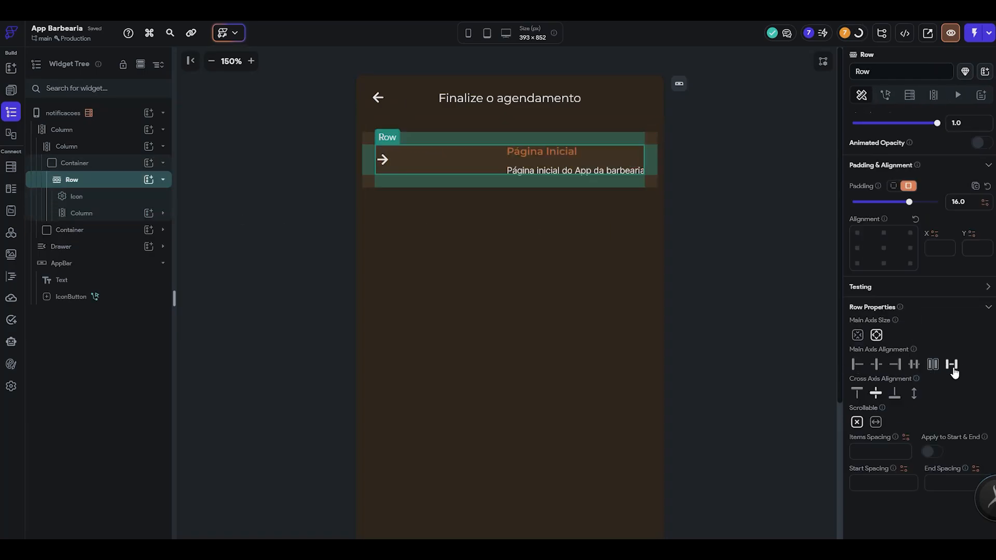
left_click(857, 365)
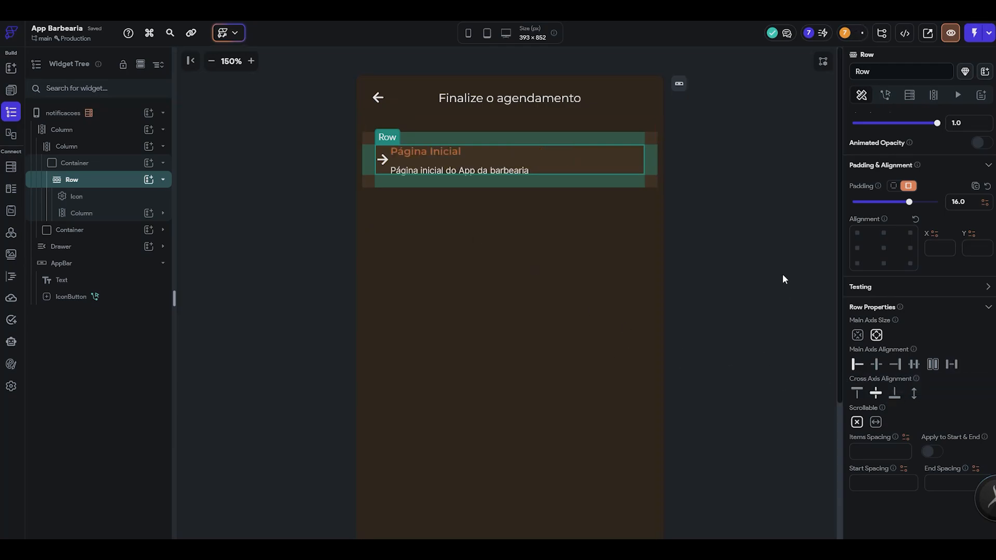
type("12")
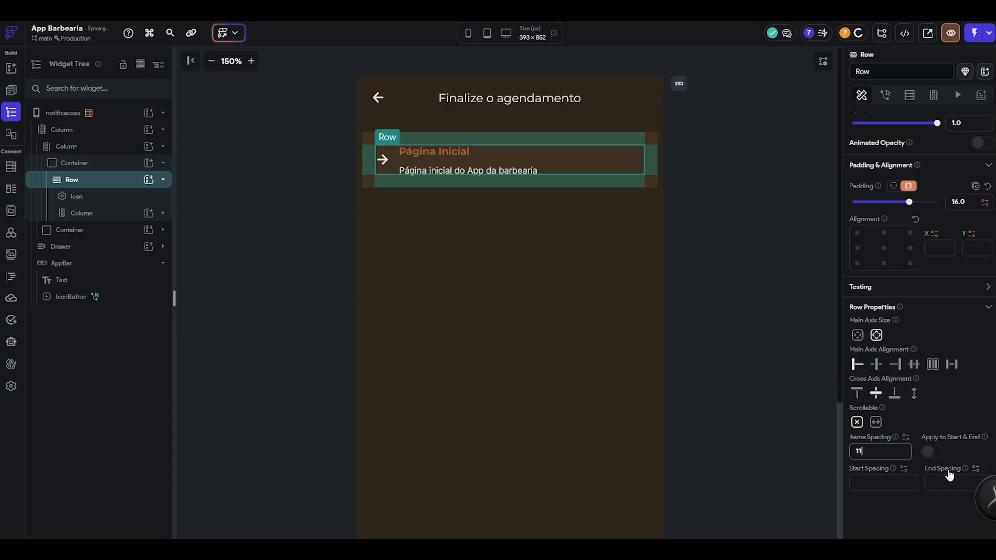
- Replace the row's arrow with the filled circle icon brightness_1, searching the icon library for "dot" and "ball"
left_click(382, 159)
left_click(923, 435)
type("dot")
scroll(590, 382, "down", 10)
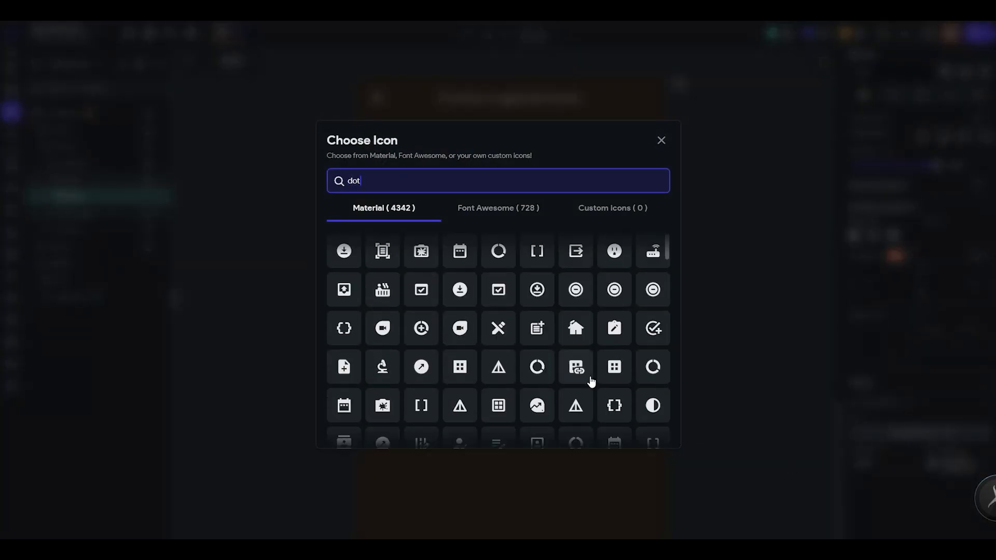
scroll(592, 382, "down", 15)
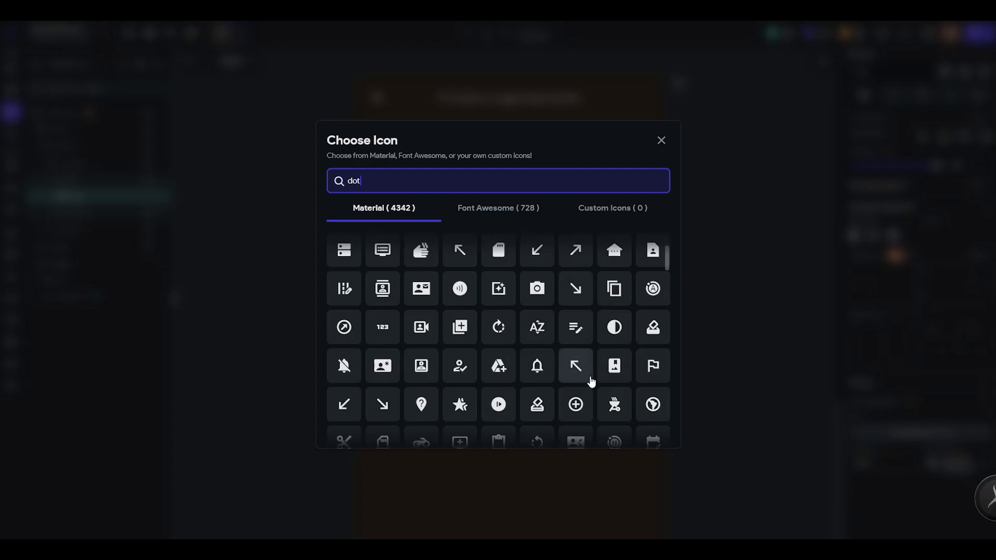
scroll(593, 384, "down", 5)
double_click(432, 181)
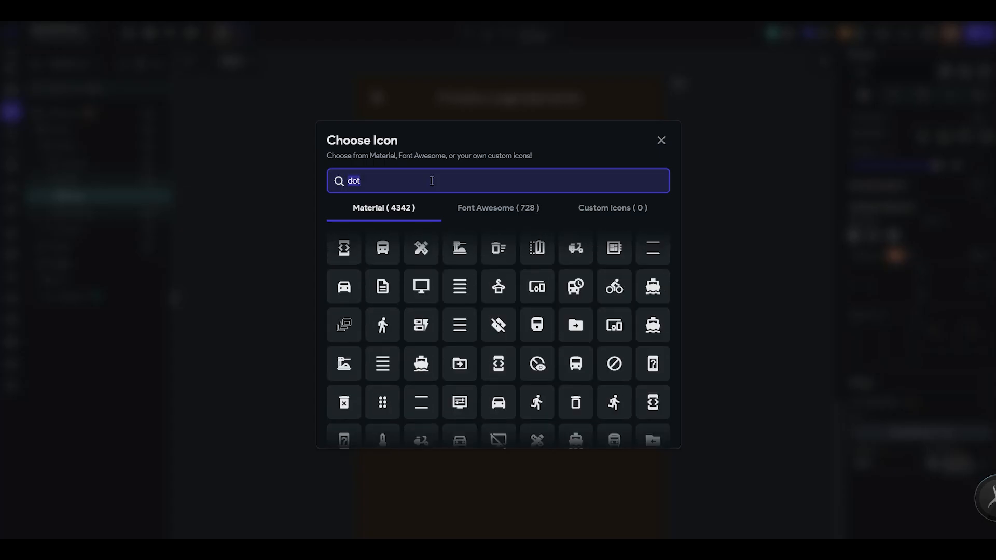
type("ball")
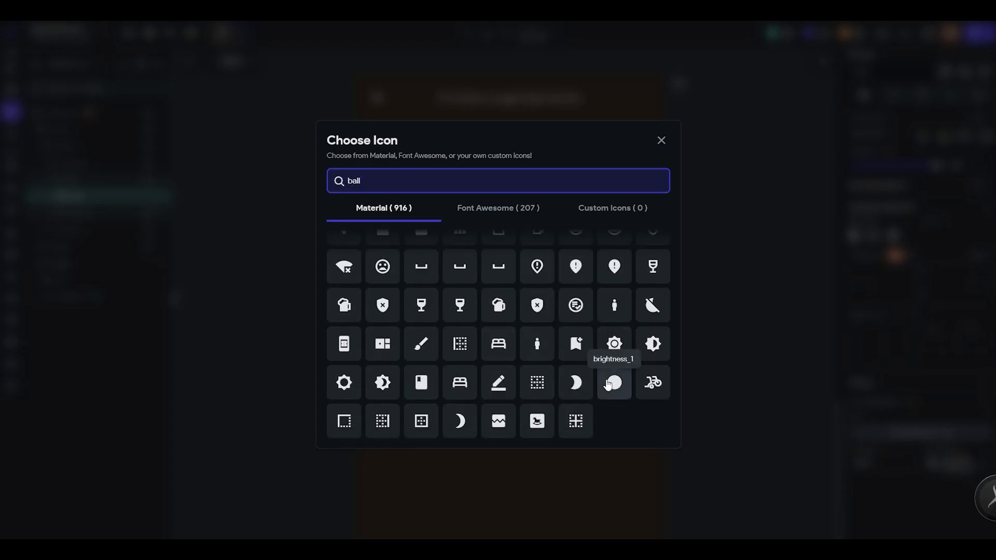
left_click(614, 384)
- Reduce the circle icon's size and give it the fill color A0805B from the first notification dot in Figma
left_click(882, 463)
left_click(783, 323)
key("alt+Tab")
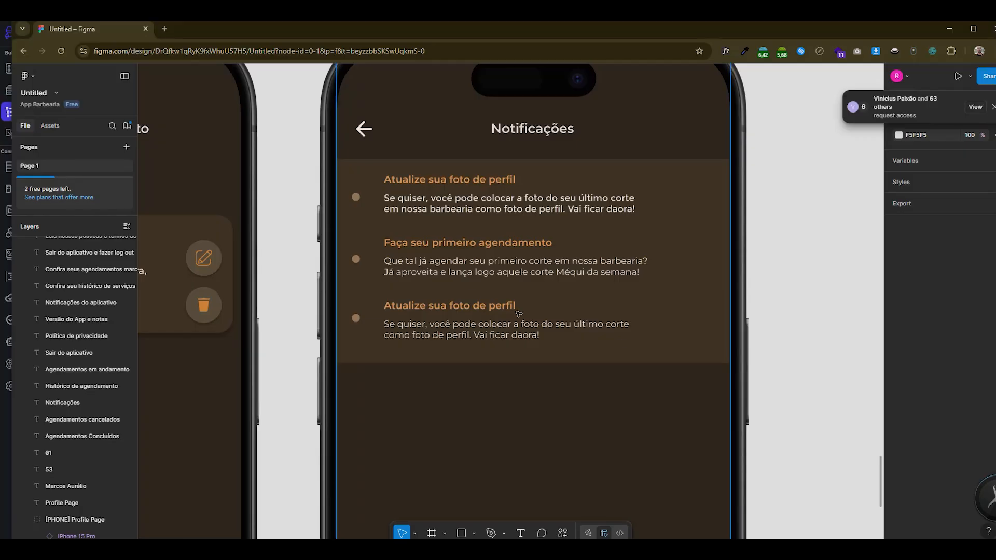
left_click(358, 201)
double_click(356, 199)
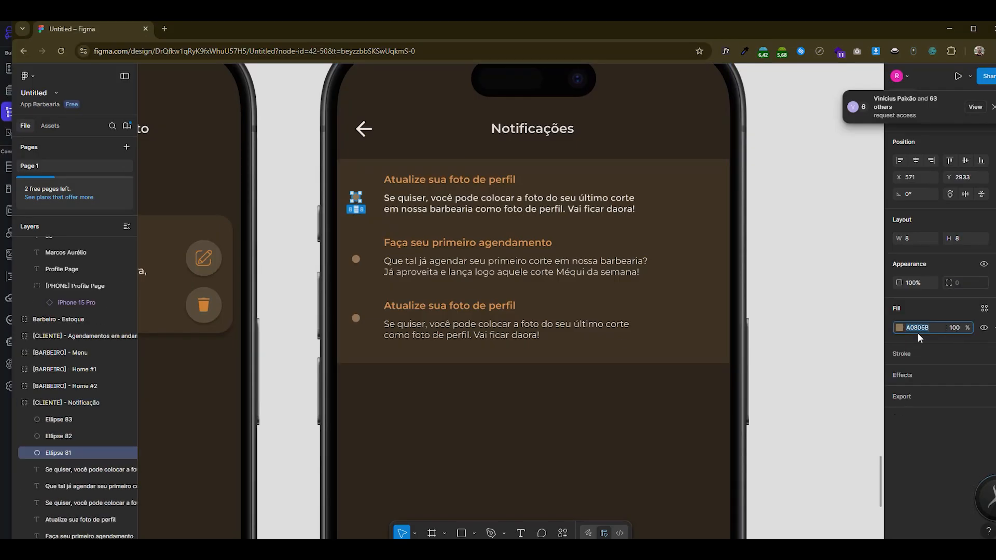
key("alt+Tab")
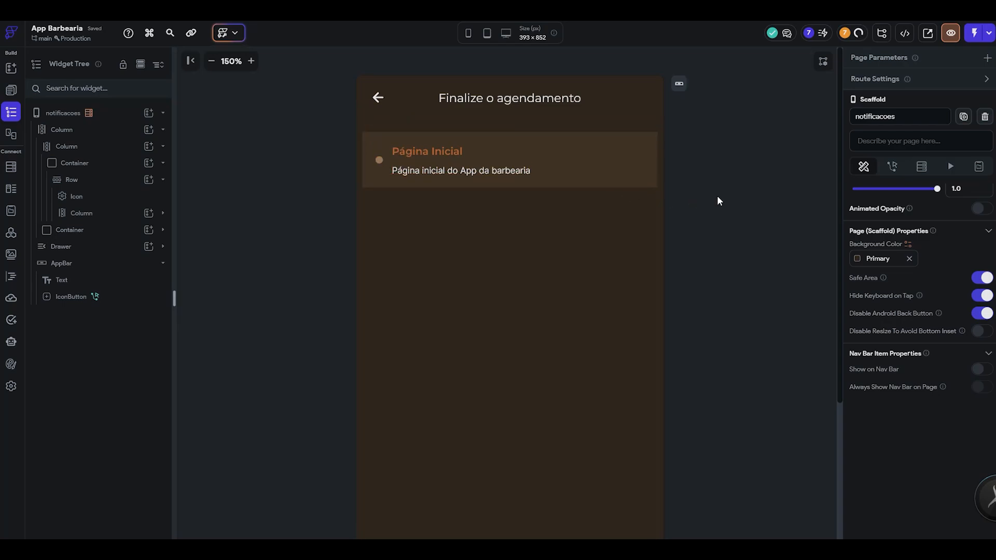
- Set the row title's text color to EDA05A, taken from the first notification title in Figma
left_click(427, 148)
key("alt+Tab")
left_click(432, 188)
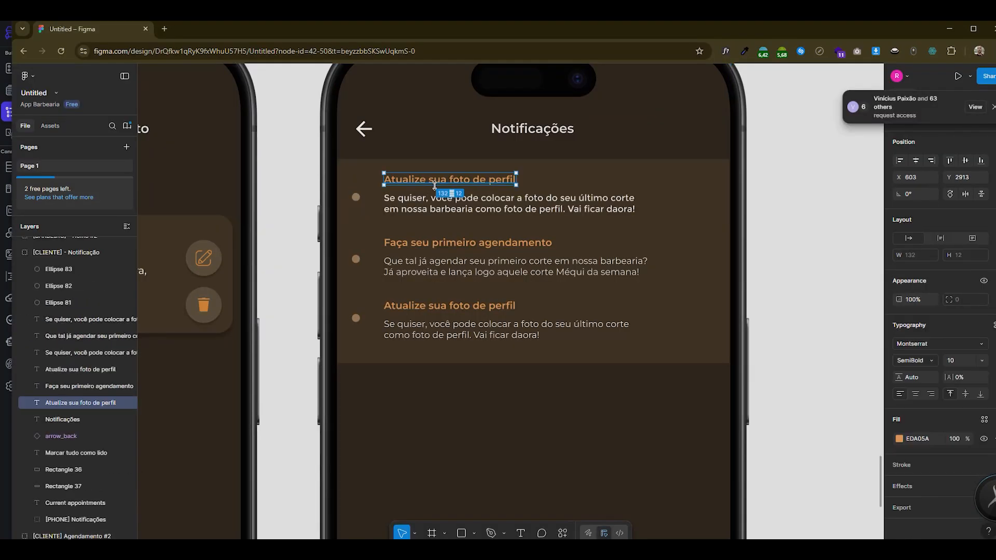
key("alt+Tab")
scroll(928, 410, "down", 4)
key("Return")
left_click(707, 217)
- Set the row's title to "Atualize sua foto de perfil" and its description to the first notification's text from Figma
key("alt+Tab")
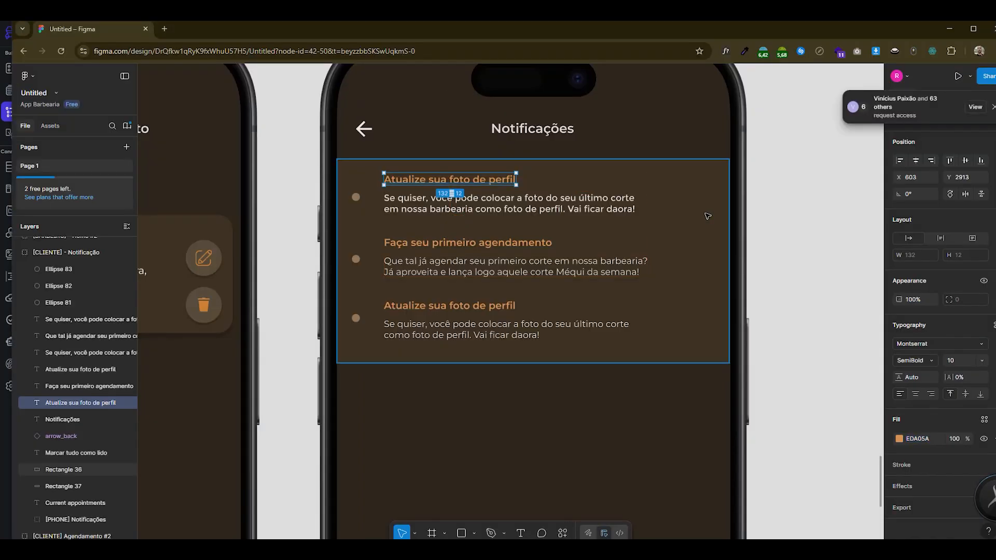
double_click(539, 207)
key("alt+Tab")
left_click(417, 170)
scroll(941, 418, "down", 1)
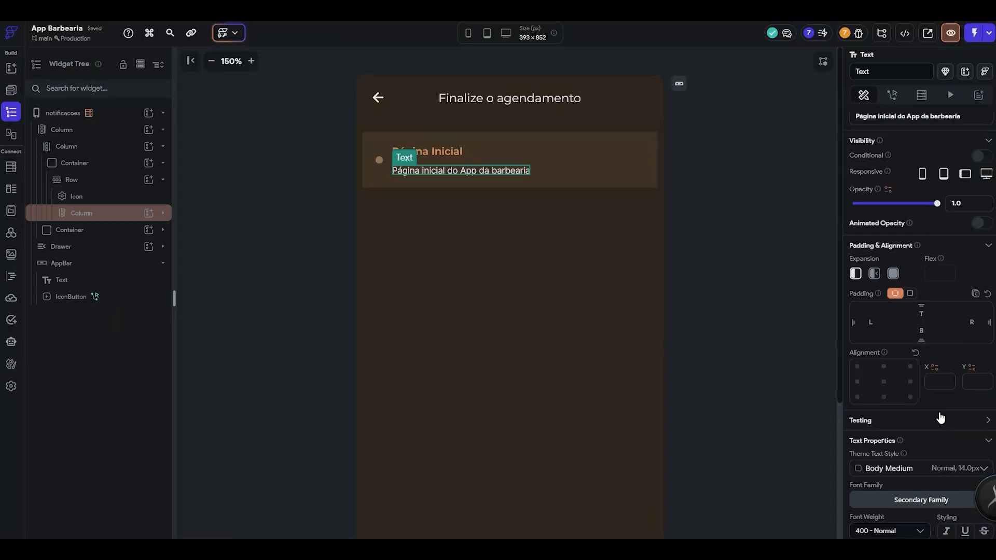
scroll(941, 419, "down", 3)
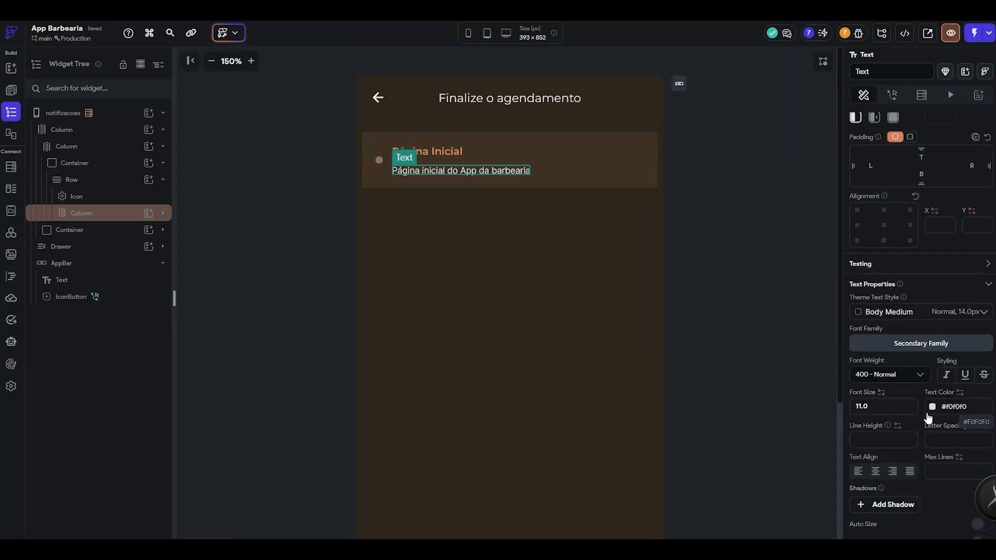
scroll(934, 418, "up", 1)
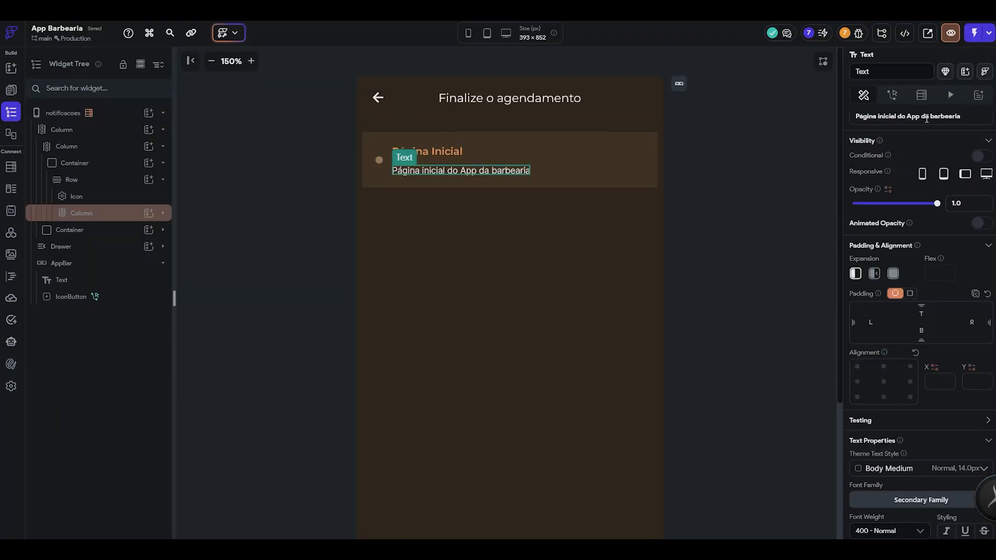
scroll(927, 119, "up", 1)
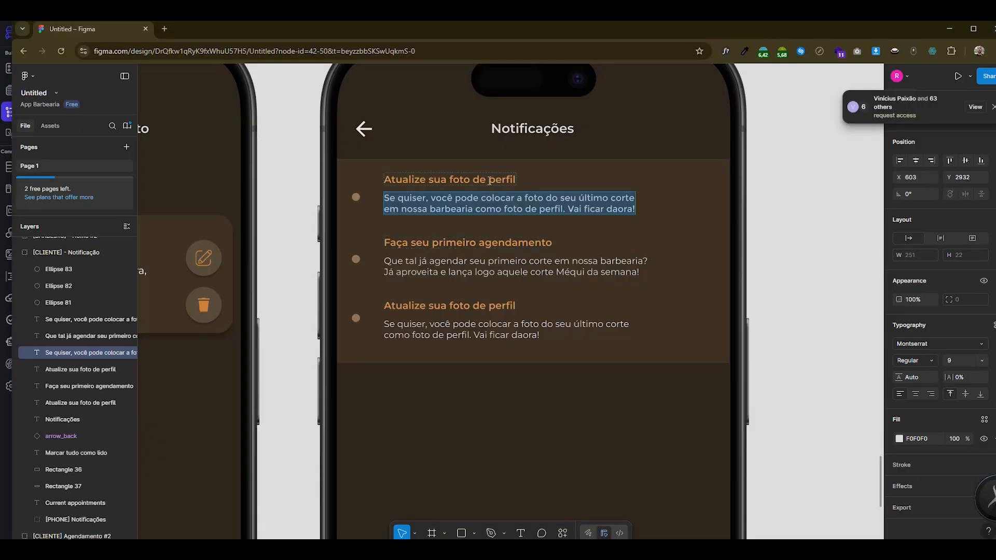
double_click(489, 180)
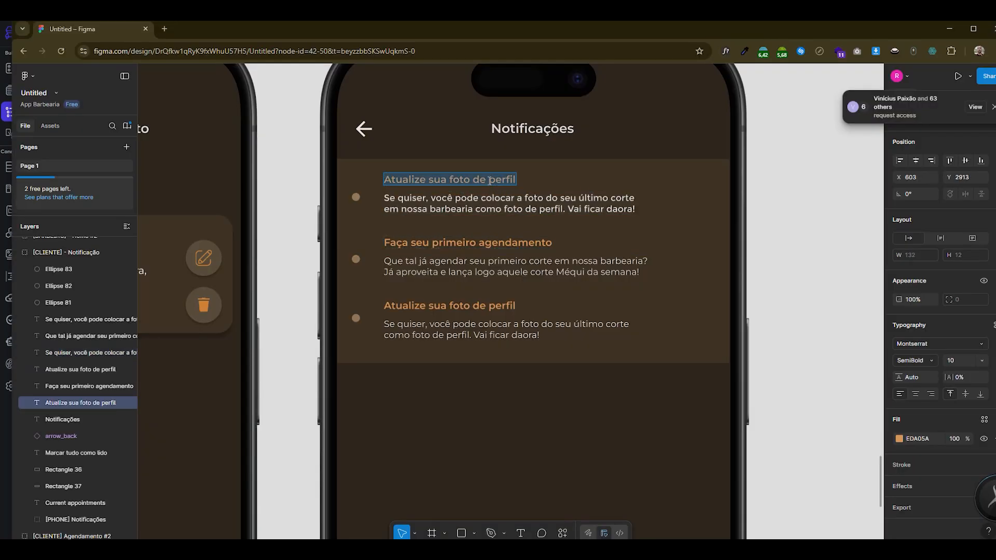
- Set the inner column's left and right padding to 0 and compare the page with the Figma design
left_click(627, 290)
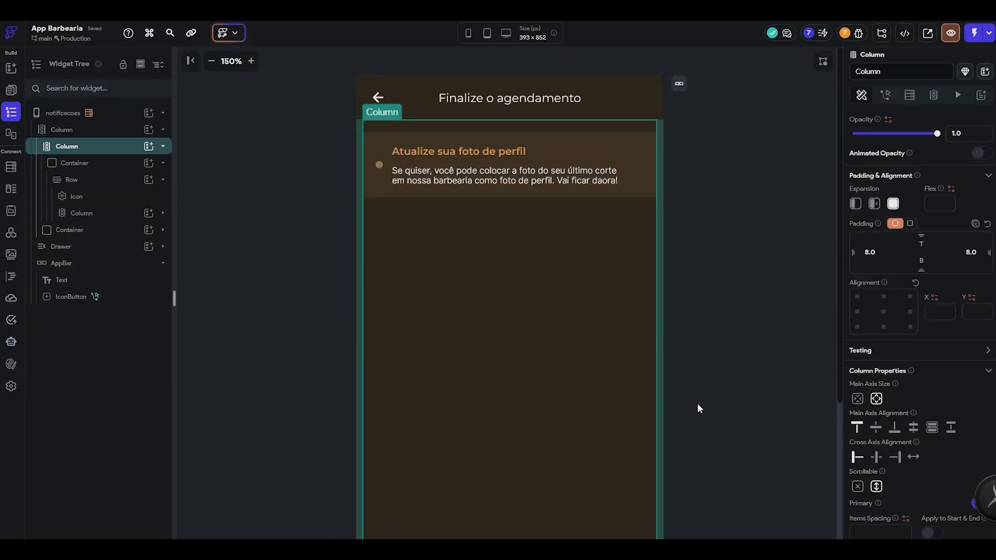
scroll(918, 405, "up", 2)
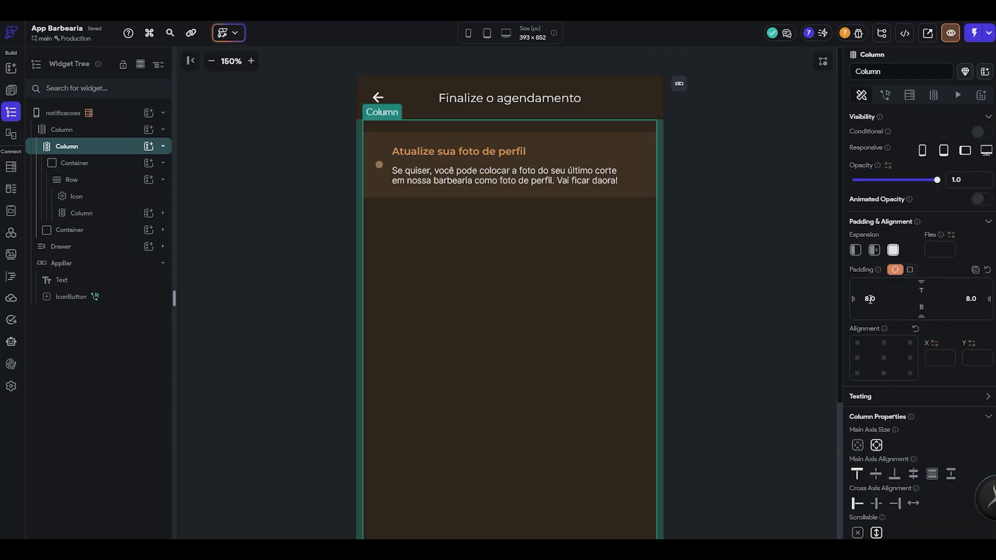
type("0")
left_click(750, 247)
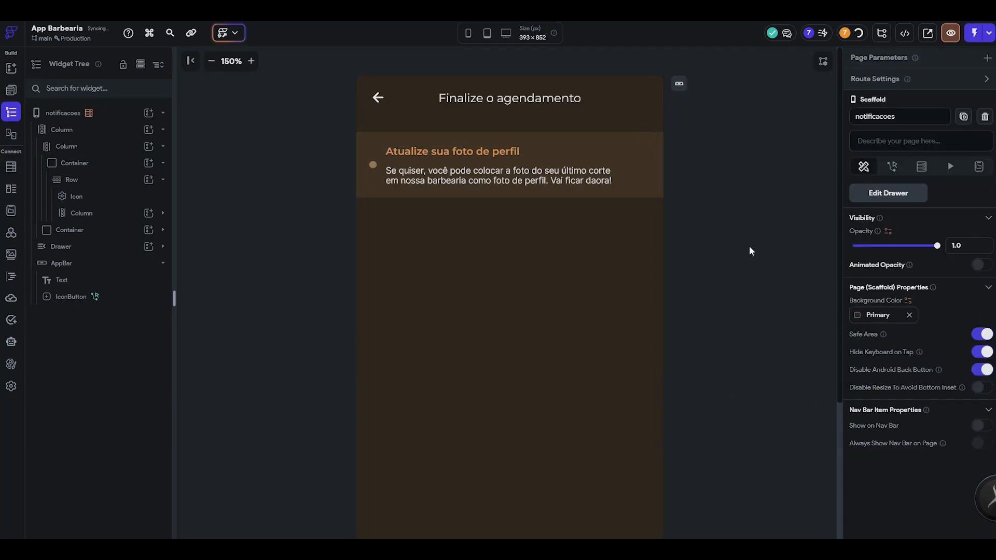
key("alt+Tab")
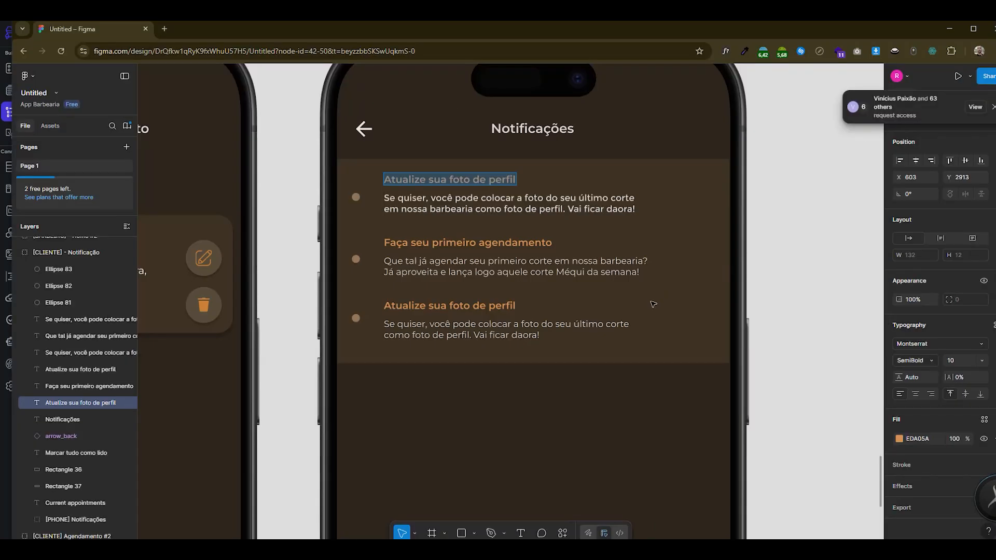
key("alt+Tab")
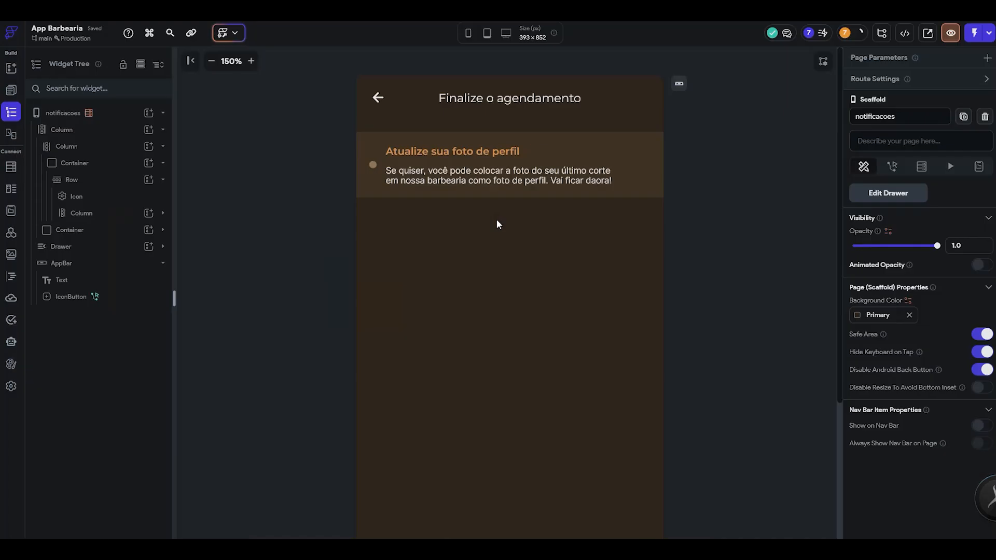
left_click(584, 157)
left_click(100, 163)
key("ctrl+v")
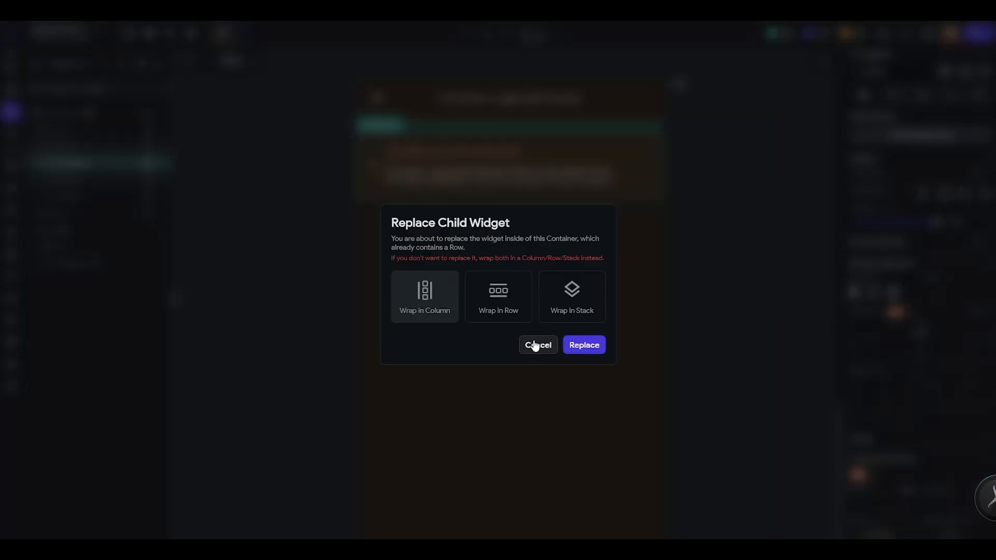
left_click(534, 345)
- Wrap the notification row in a Column inside the container and paste two more copies of the row
right_click(97, 187)
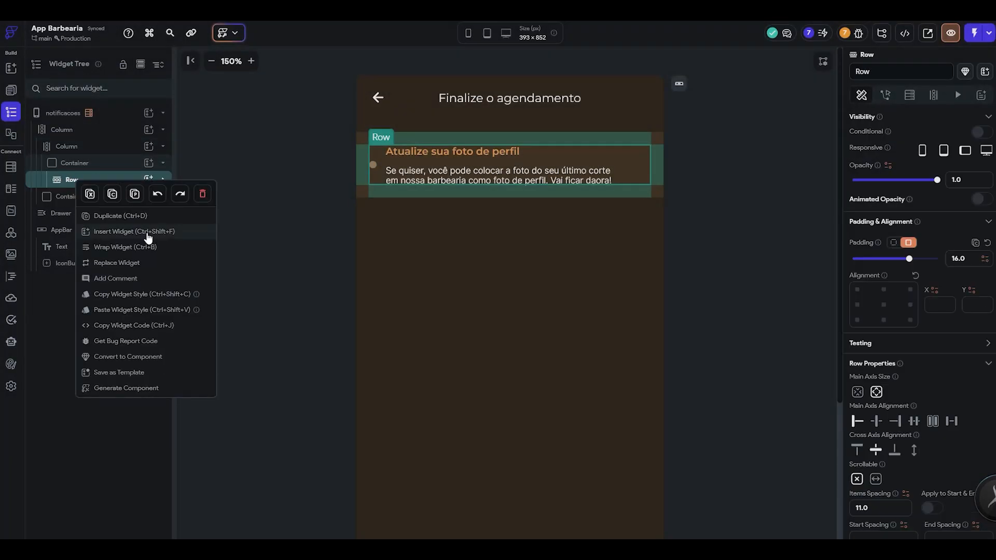
left_click(145, 248)
left_click(534, 227)
key("ctrl+v")
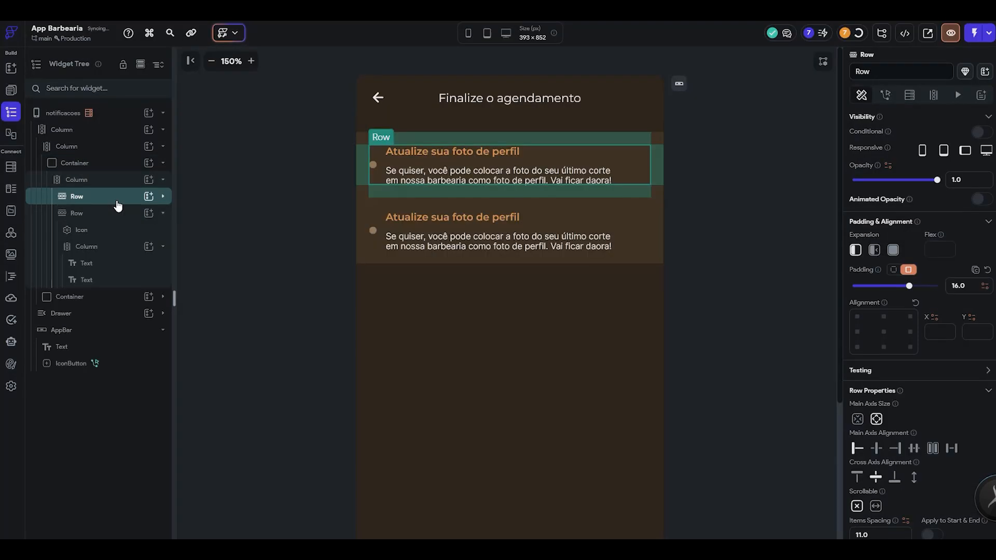
key("ctrl+v")
left_click(722, 264)
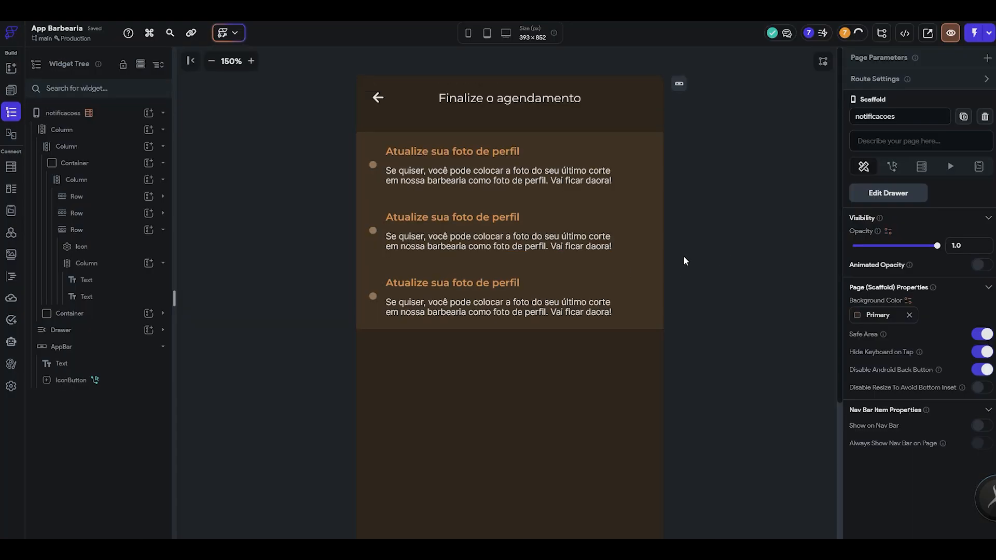
- Set the notificacoes page's bottom button text to "Marcar tudo como lido", copied from the Figma design
key("alt+Tab")
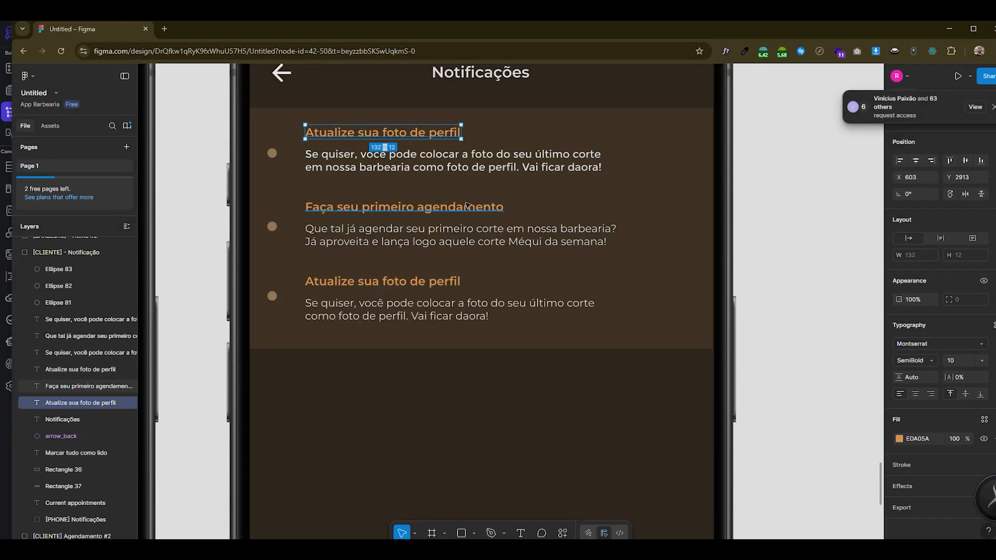
key("alt+Tab")
left_click(211, 61)
left_click(210, 61)
left_click(211, 61)
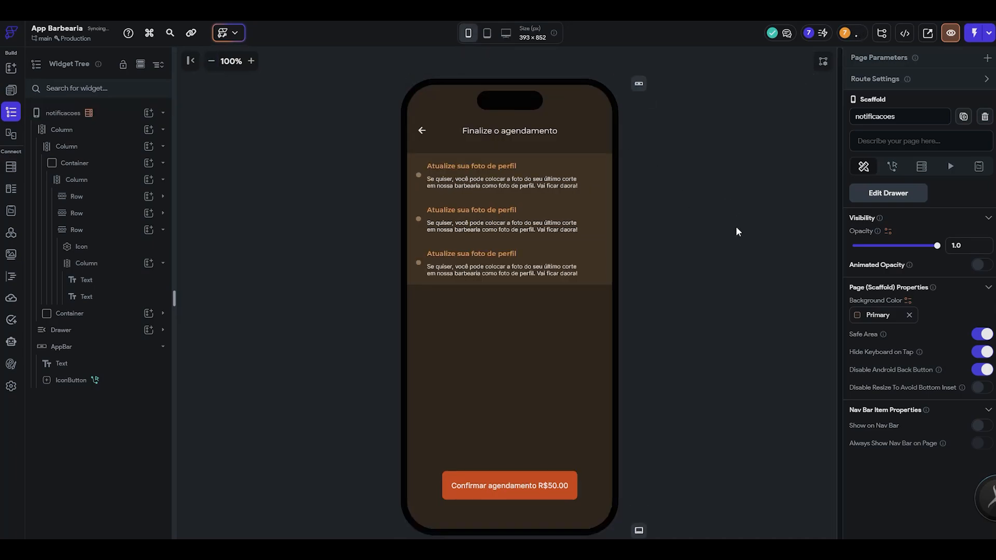
left_click(574, 472)
key("alt+Tab")
scroll(513, 300, "down", 6)
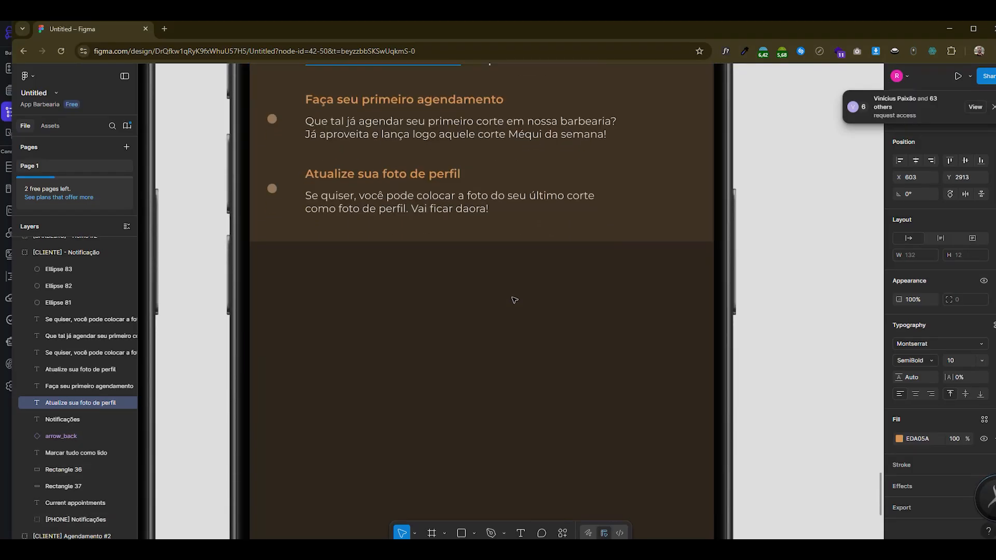
left_click(511, 418)
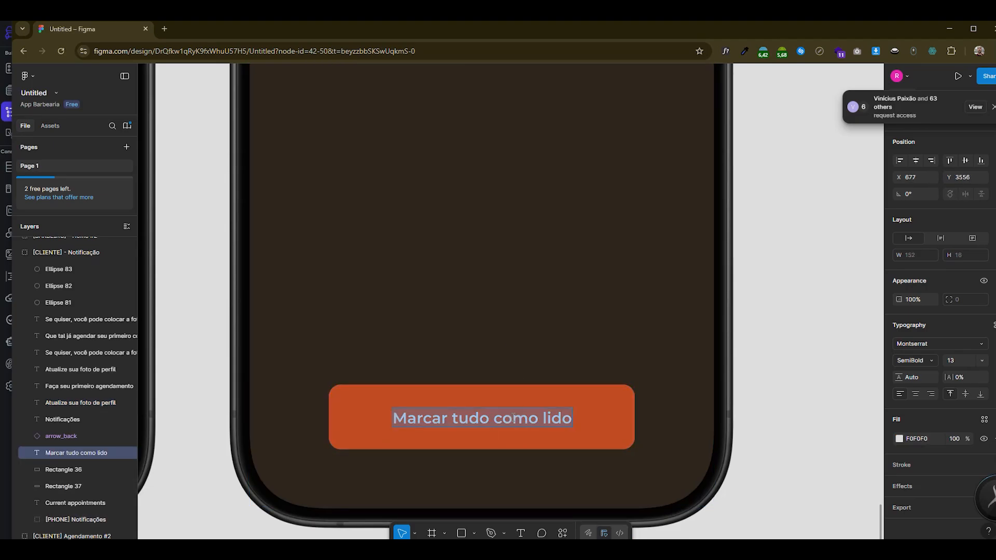
key("alt+Tab")
triple_click(953, 463)
type("Marcar tudo como lido")
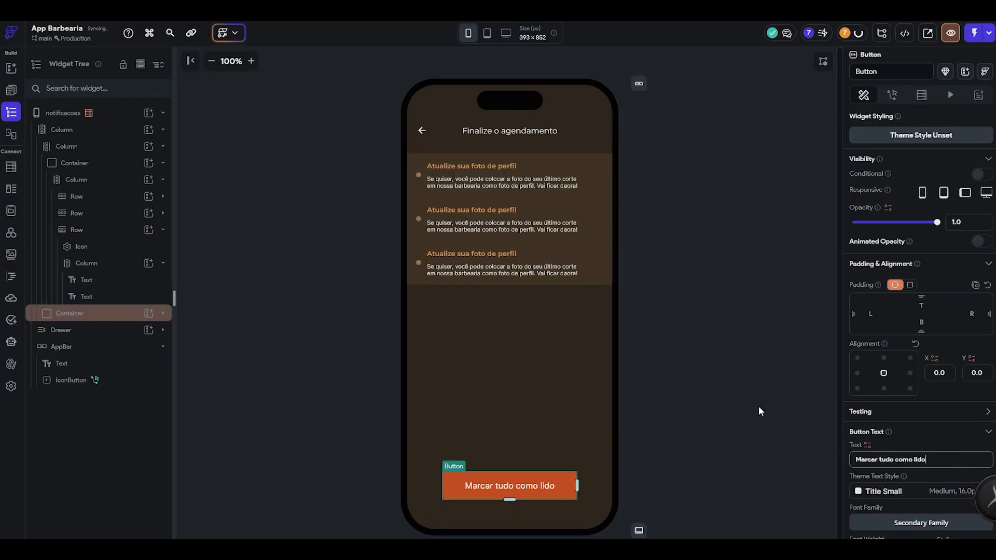
- Change the app bar title to "Notificações", taken from the notifications screen in Figma
left_click(759, 406)
key("alt+Tab")
scroll(501, 229, "up", 4)
scroll(501, 229, "down", 3)
scroll(503, 231, "up", 7)
key("alt+Tab")
left_click(509, 140)
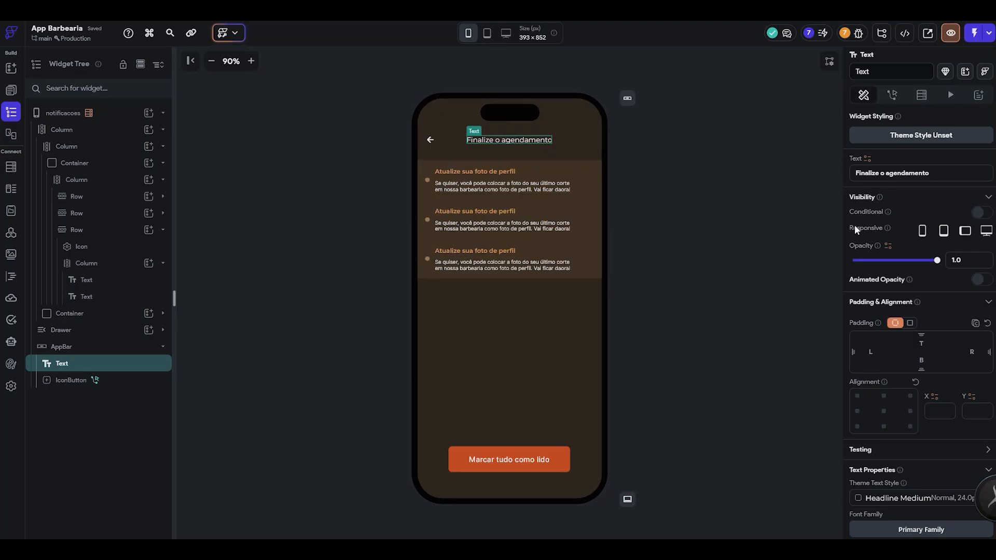
triple_click(950, 172)
type("Notificações")
left_click(709, 214)
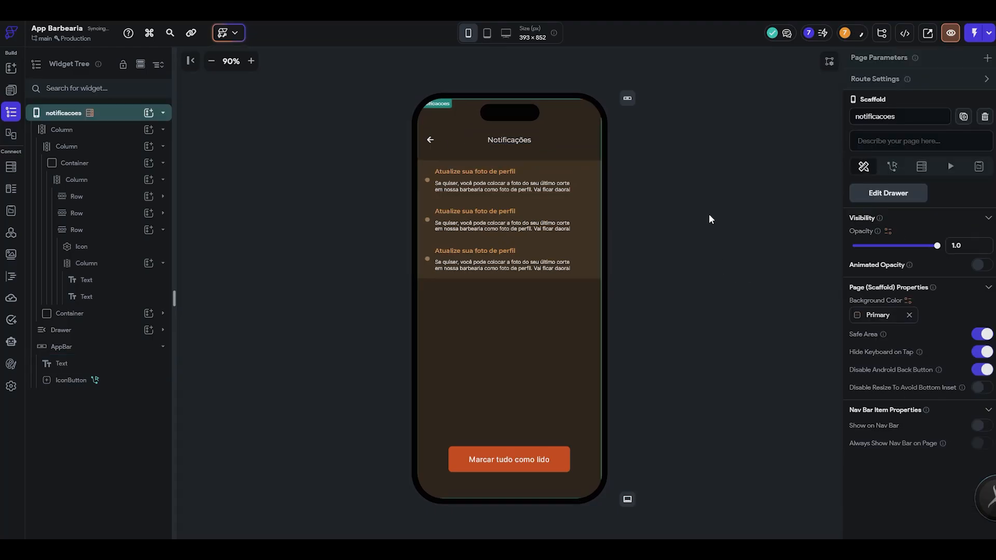
- Compare the finished notificacoes page with the notifications screen in Figma
key("alt+Tab")
scroll(568, 302, "up", 2)
scroll(588, 297, "down", 10)
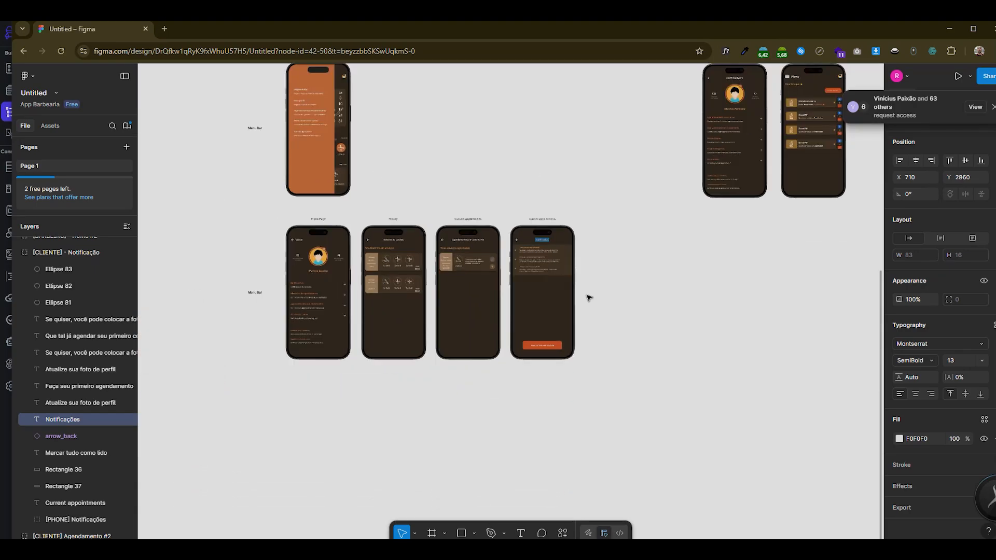
scroll(588, 297, "down", 5)
scroll(570, 285, "up", 10)
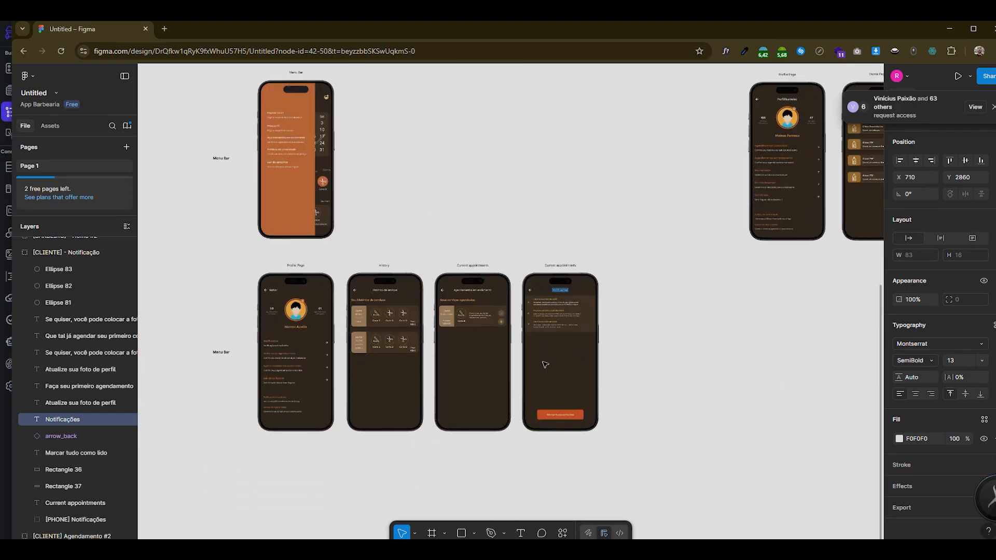
key("alt+Tab")
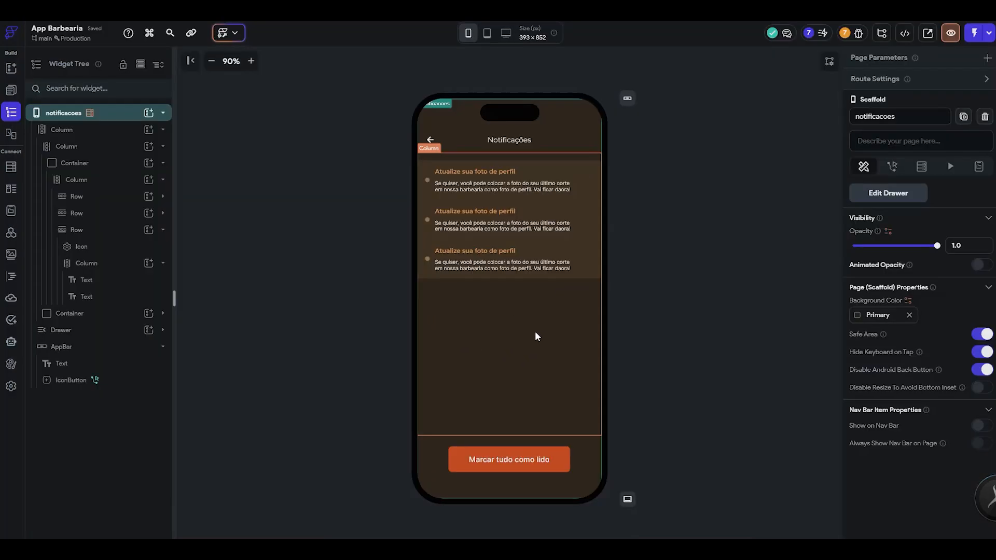
key("alt+Tab")
key("alt+Tab")
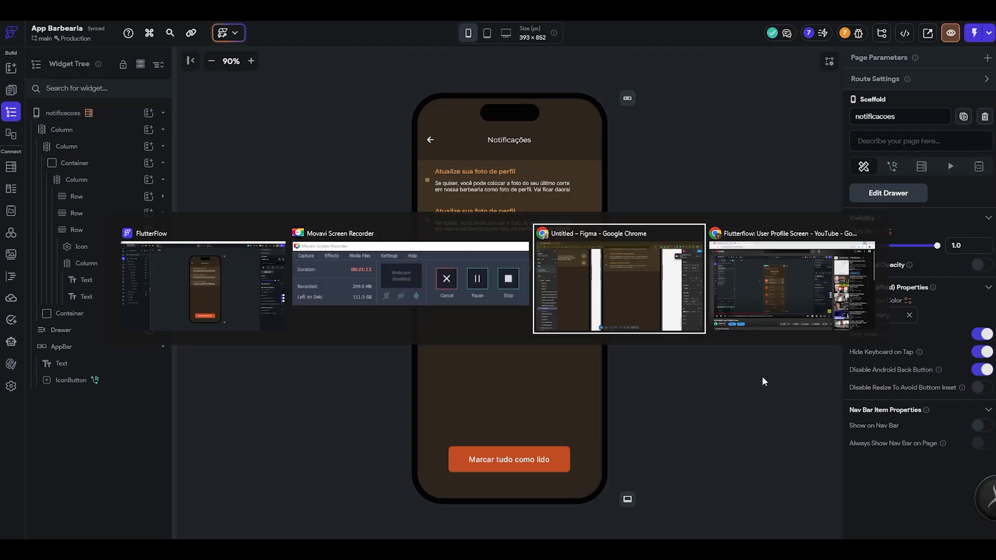
- Survey the client and barber screens in the Figma file for the pages still missing from the app
scroll(591, 322, "down", 3)
scroll(603, 321, "down", 5)
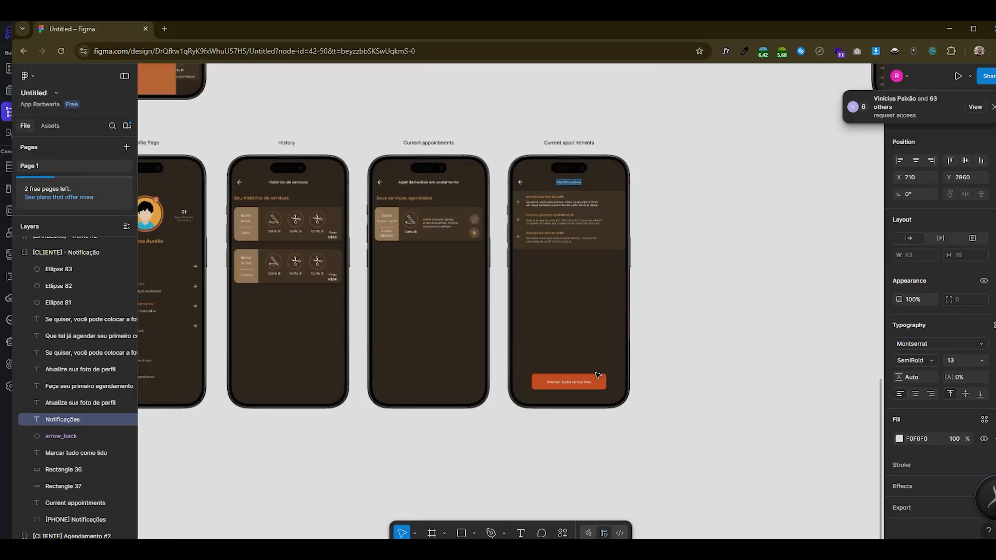
scroll(726, 319, "up", 4)
scroll(728, 321, "up", 3)
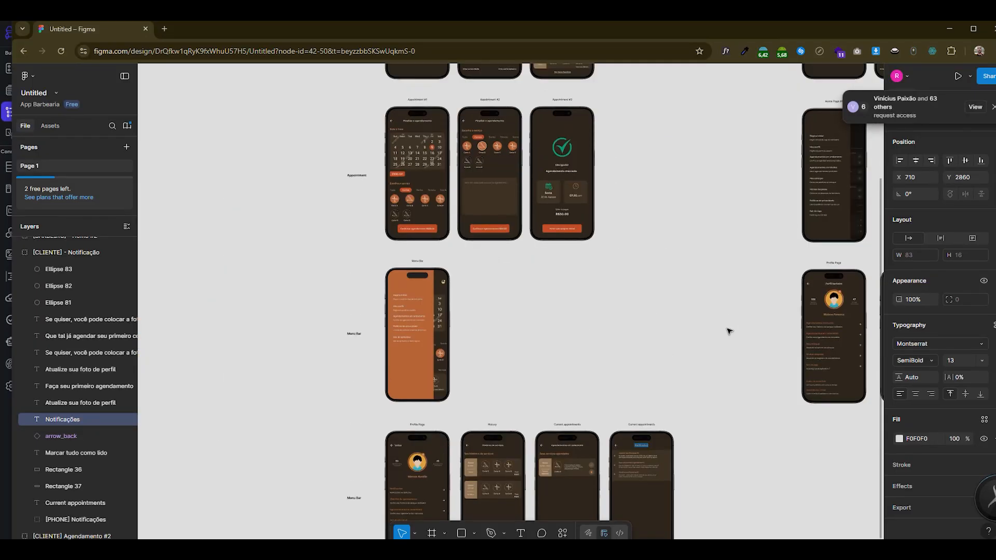
scroll(731, 327, "down", 5)
scroll(788, 370, "down", 7)
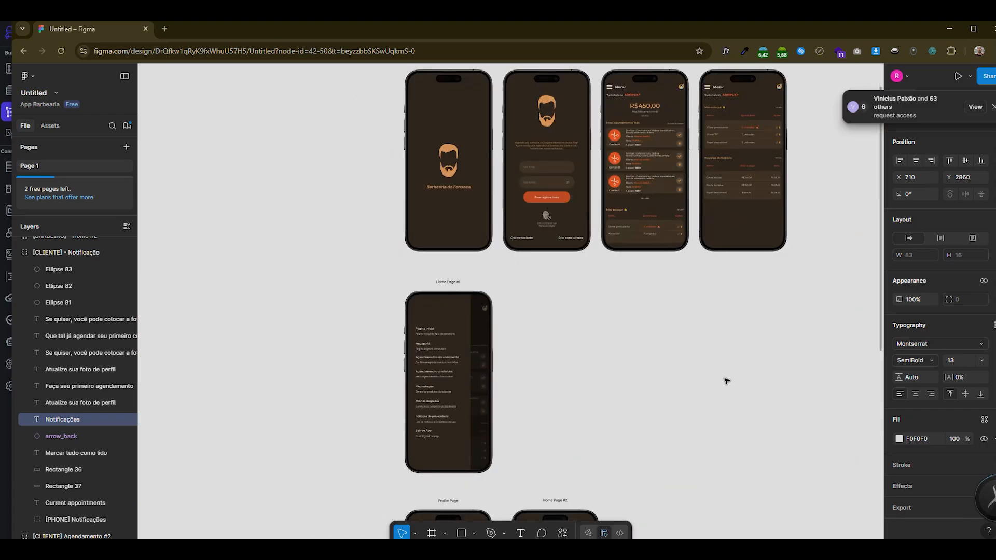
scroll(732, 379, "right", 4)
scroll(285, 358, "up", 5)
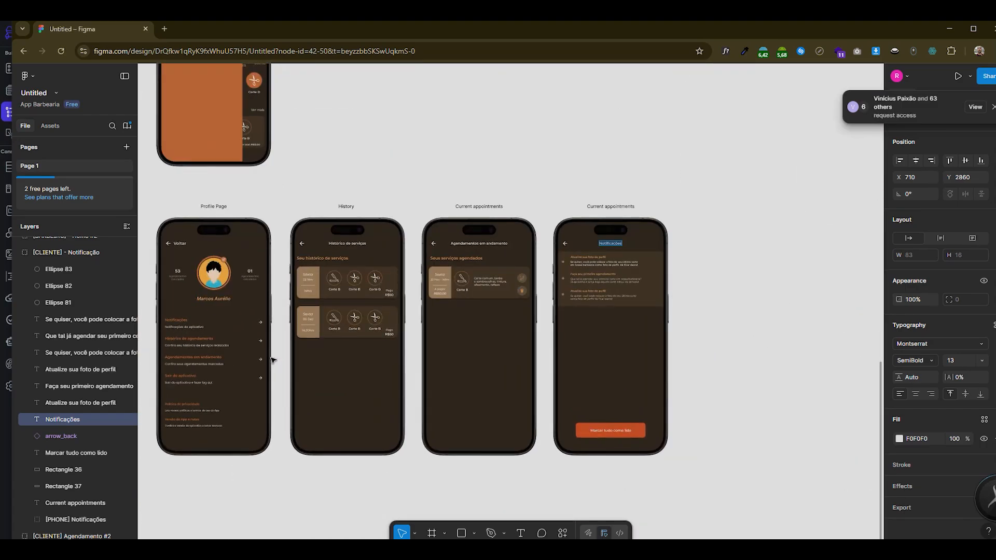
- Examine the Histórico de serviços and Agendamentos em andamento screens in Figma, including their service card layouts
scroll(389, 336, "down", 3)
scroll(389, 336, "up", 5)
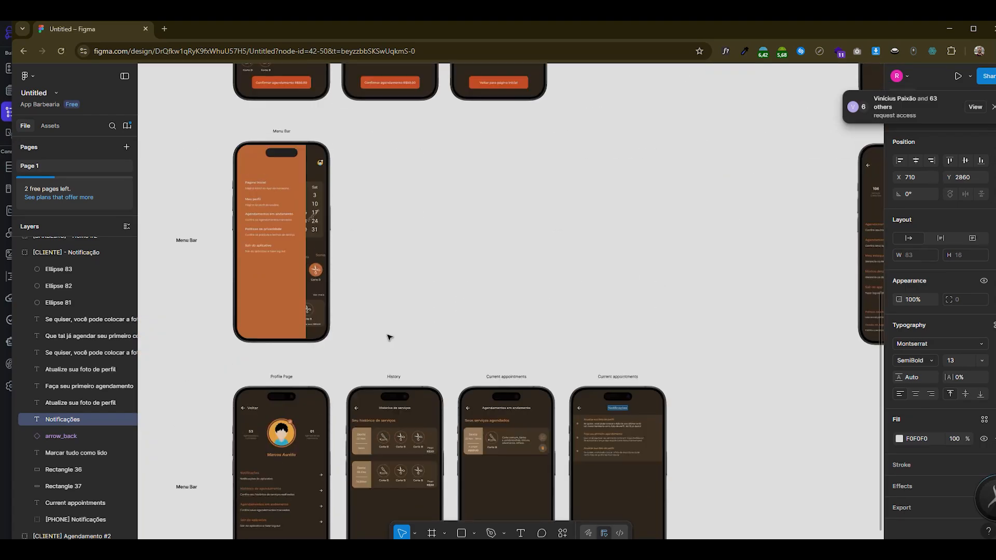
scroll(389, 337, "down", 4)
scroll(511, 410, "up", 3)
scroll(597, 378, "down", 2)
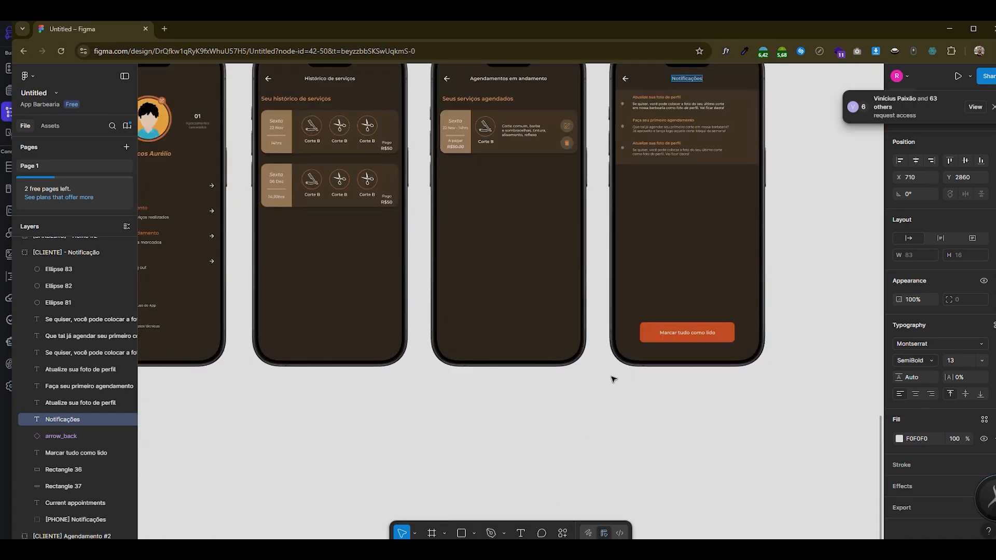
scroll(619, 378, "left", 1)
scroll(483, 343, "up", 3)
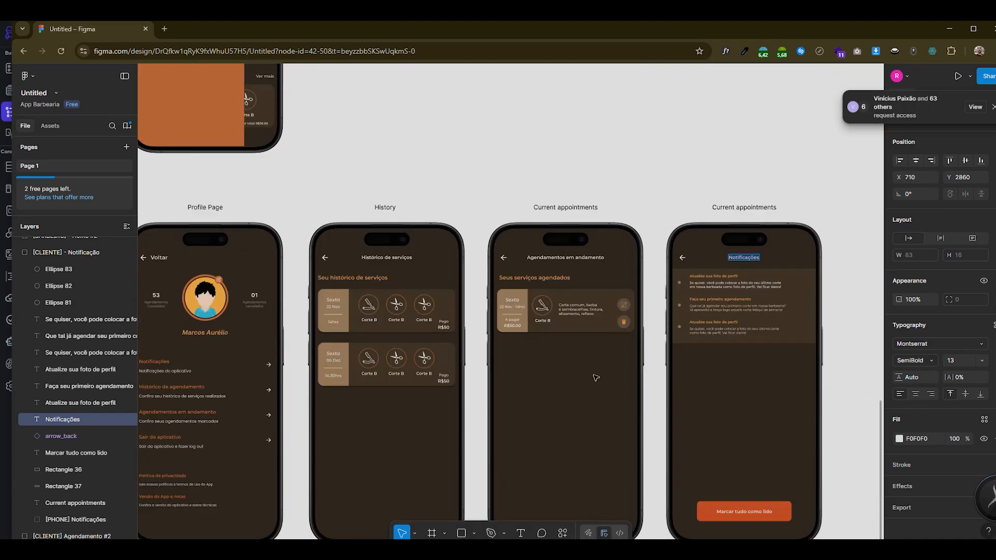
scroll(612, 381, "up", 3)
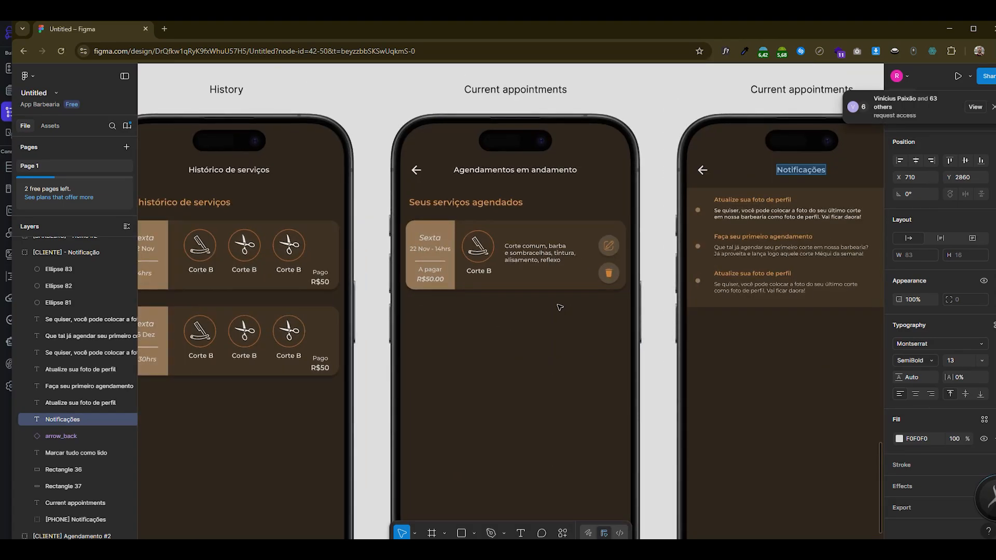
scroll(544, 343, "down", 3)
scroll(330, 275, "up", 2)
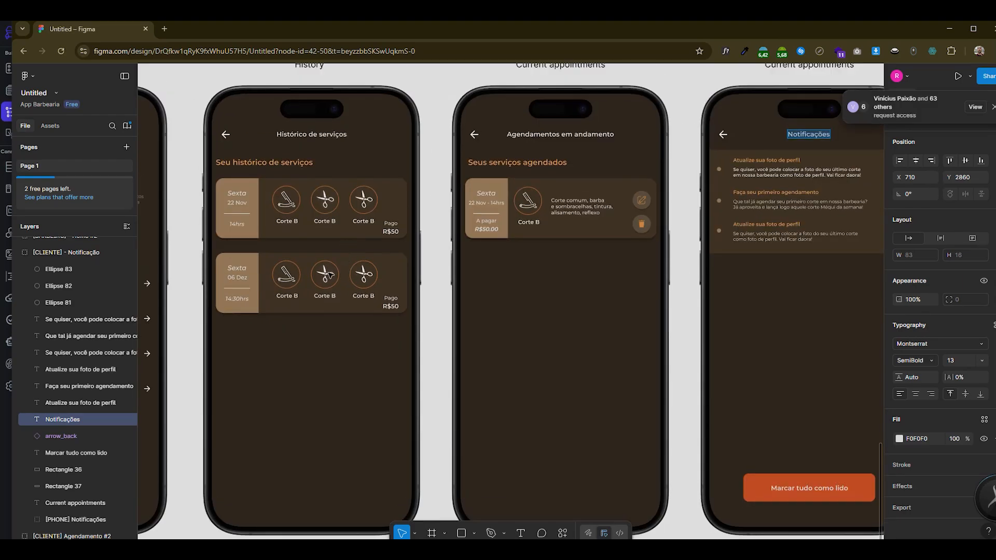
scroll(240, 220, "up", 2)
scroll(430, 275, "up", 1)
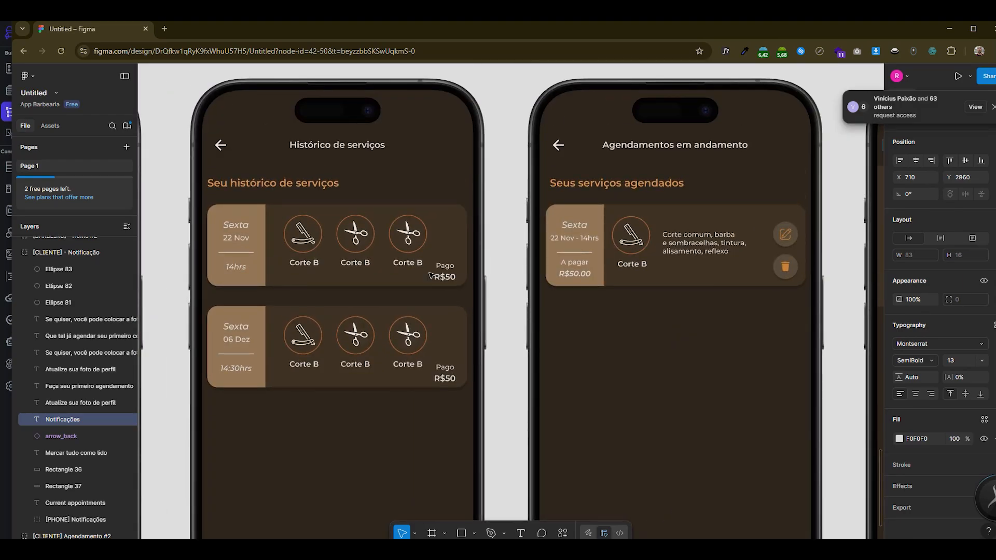
scroll(430, 275, "down", 3)
scroll(463, 278, "up", 2)
key("alt+Tab")
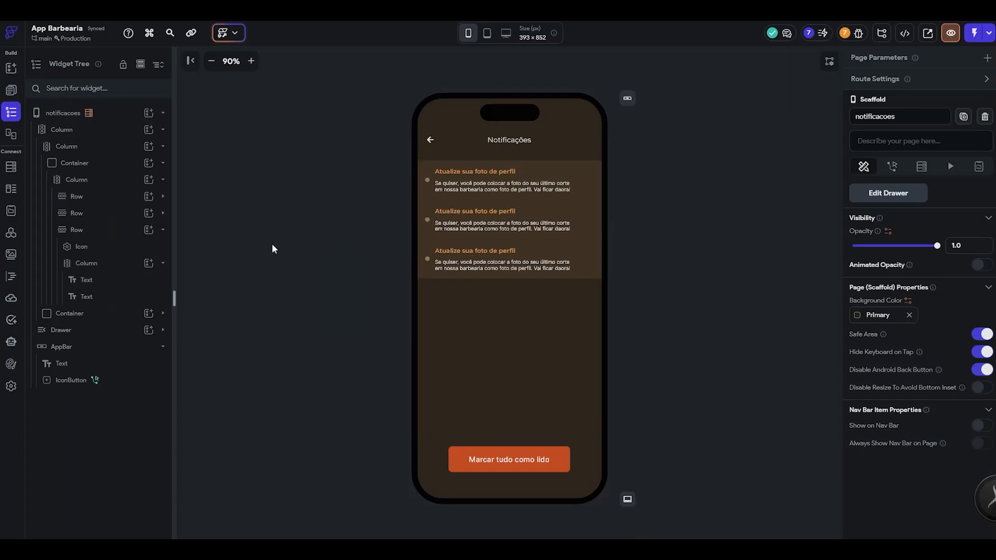
- Open the home page and copy the service card container under "Seu último serviço"
left_click(141, 64)
left_click(107, 226)
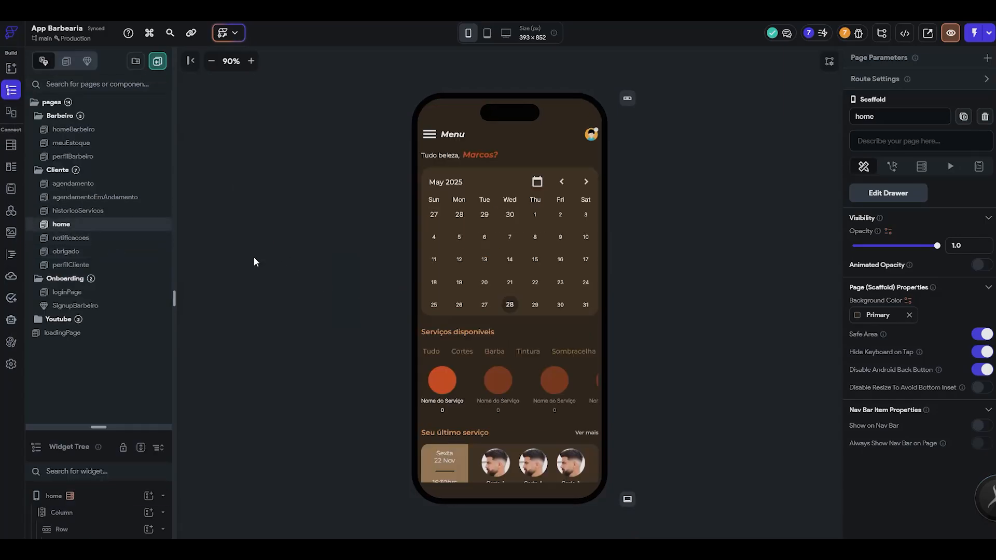
scroll(512, 394, "down", 1)
left_click(469, 464)
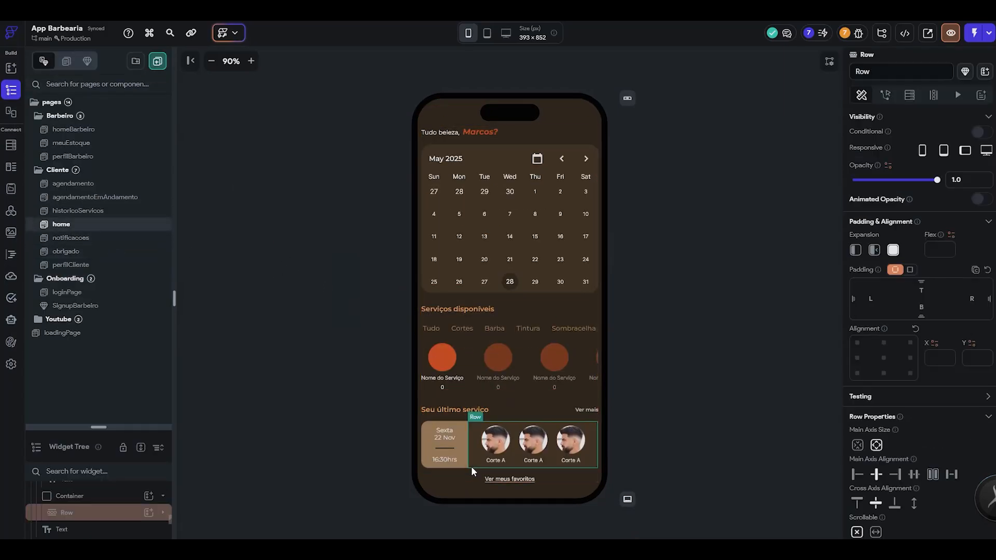
left_click(142, 449)
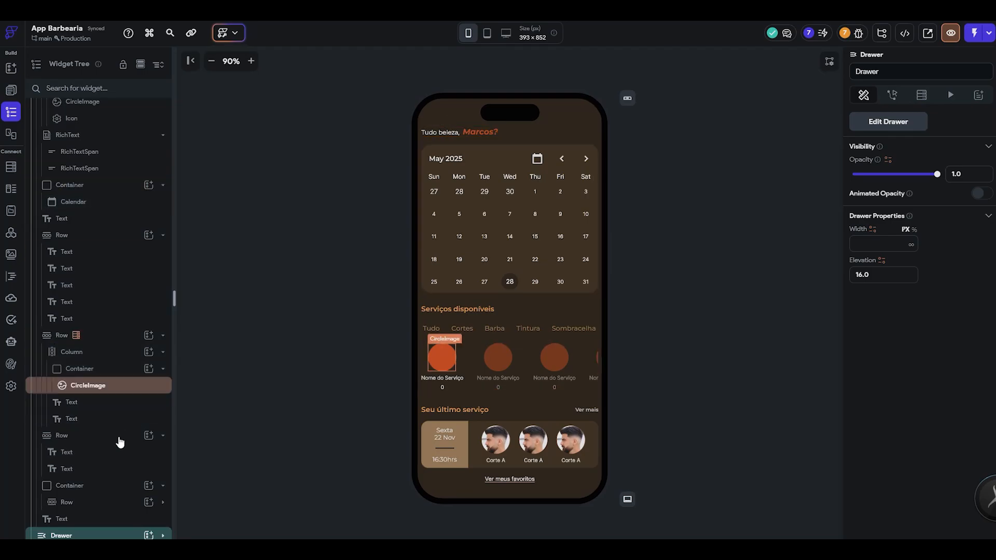
left_click(470, 465)
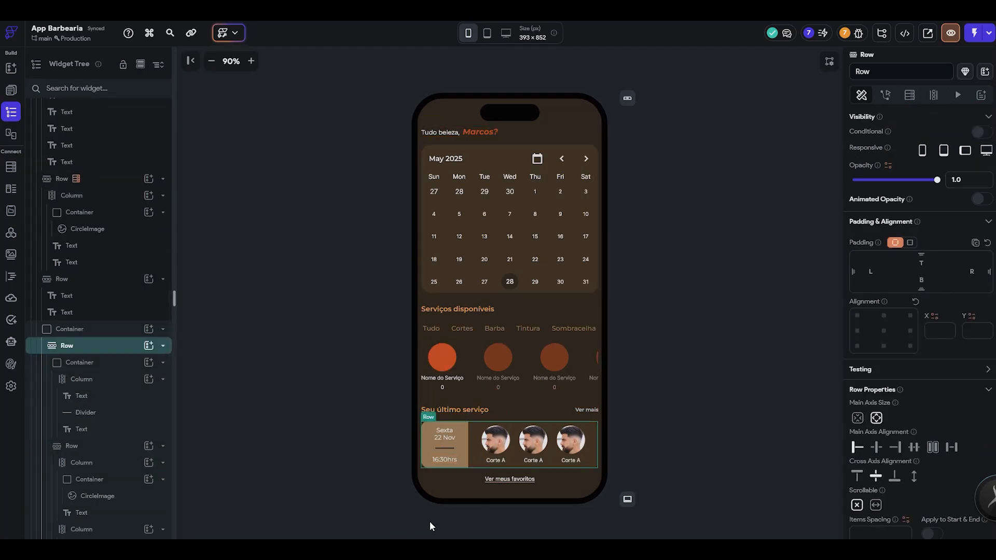
left_click(110, 366)
left_click(110, 348)
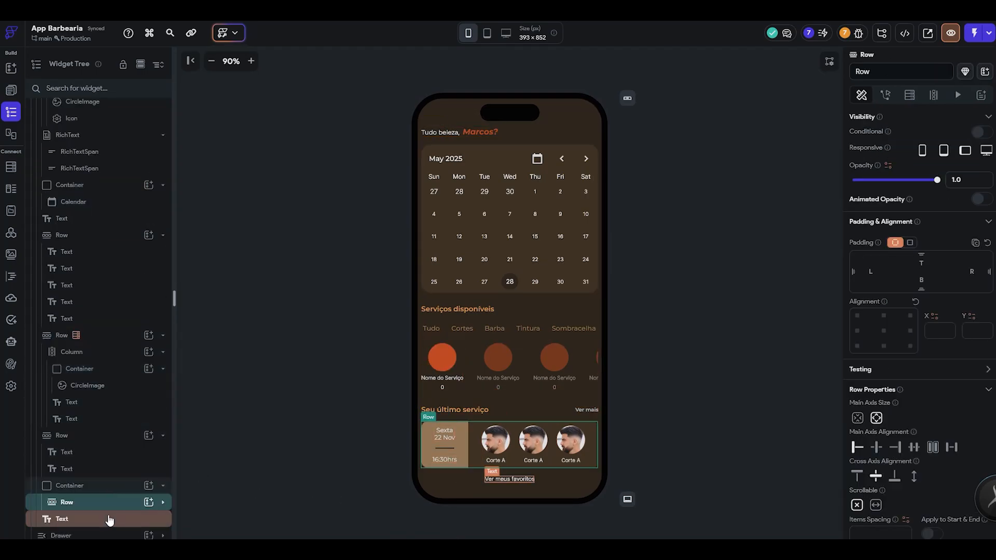
left_click(114, 485)
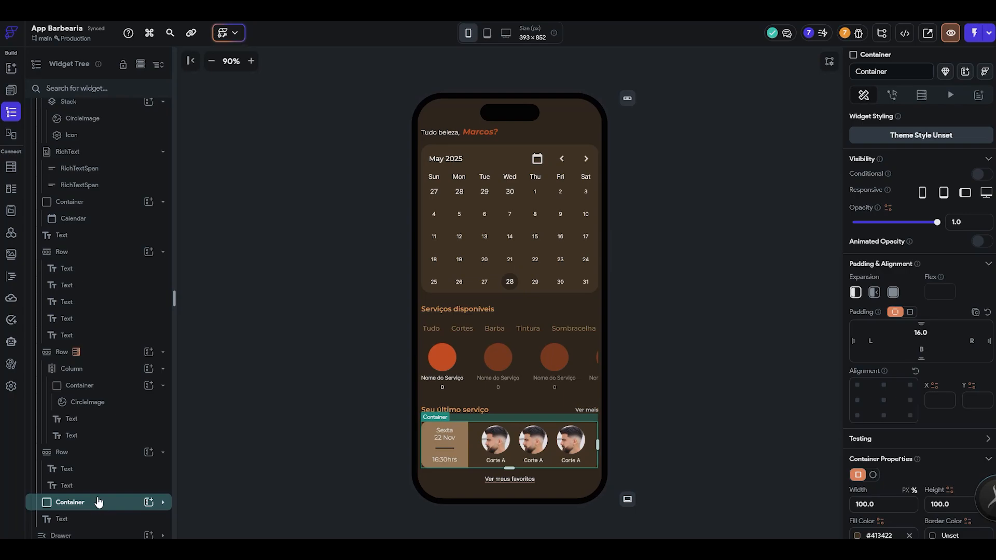
key("ctrl+c")
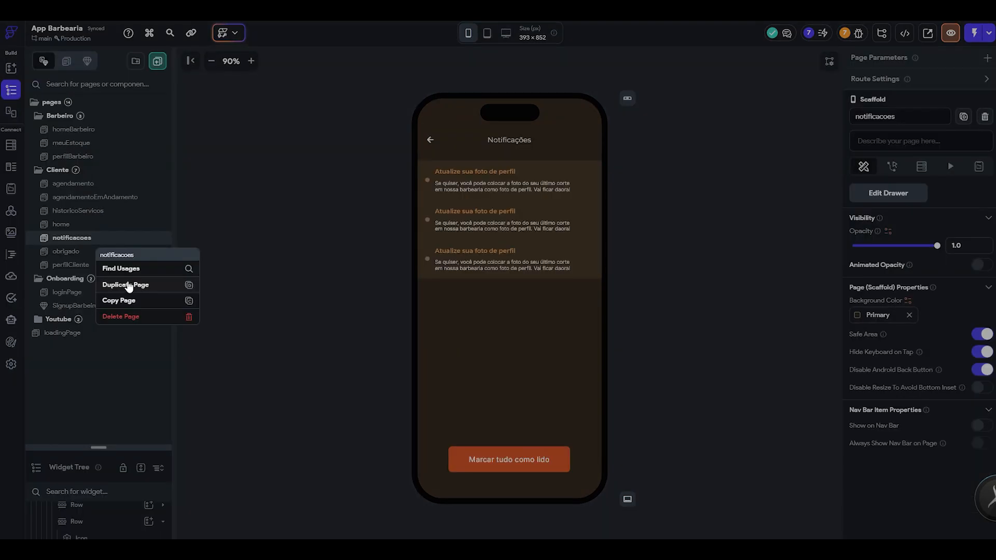
- Duplicate the notificacoes page as the base for the service history page
left_click(150, 289)
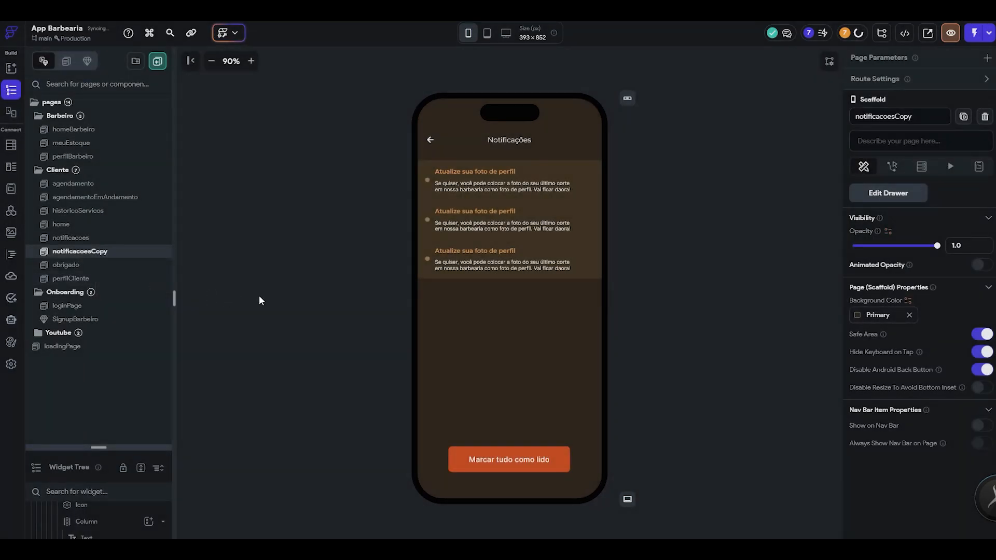
key("alt+Tab")
key("alt+Tab")
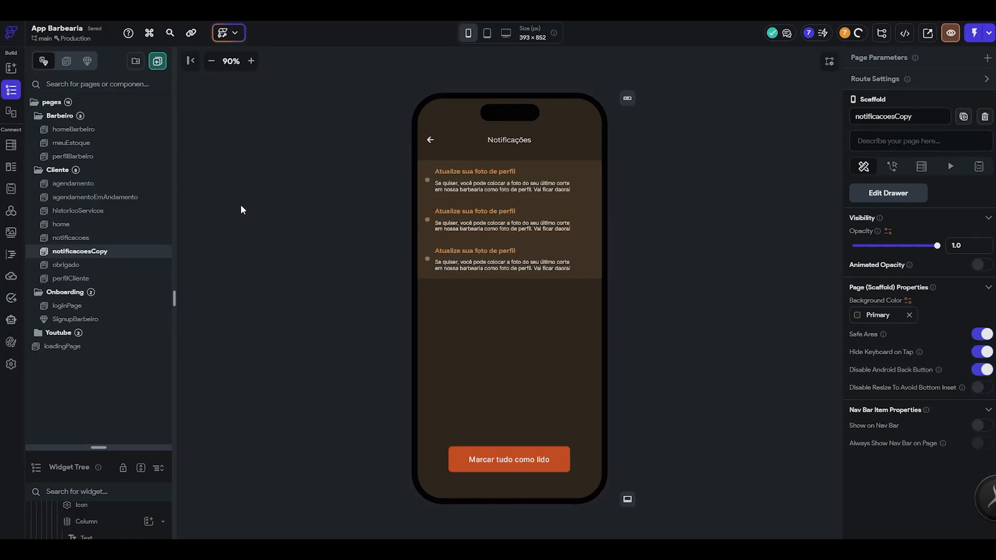
- Delete the existing historicoServicos page and confirm its removal
left_click(125, 213)
right_click(114, 217)
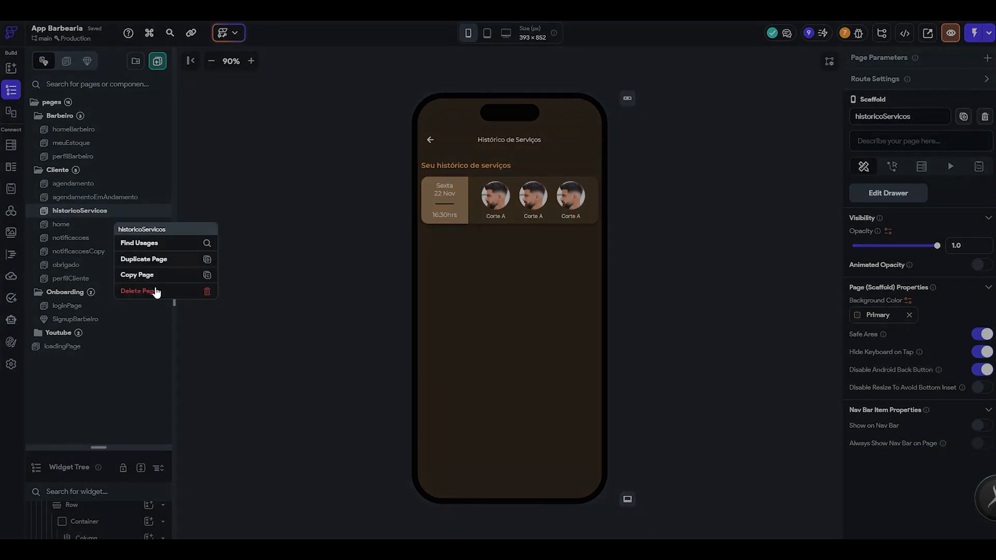
left_click(152, 290)
left_click(544, 306)
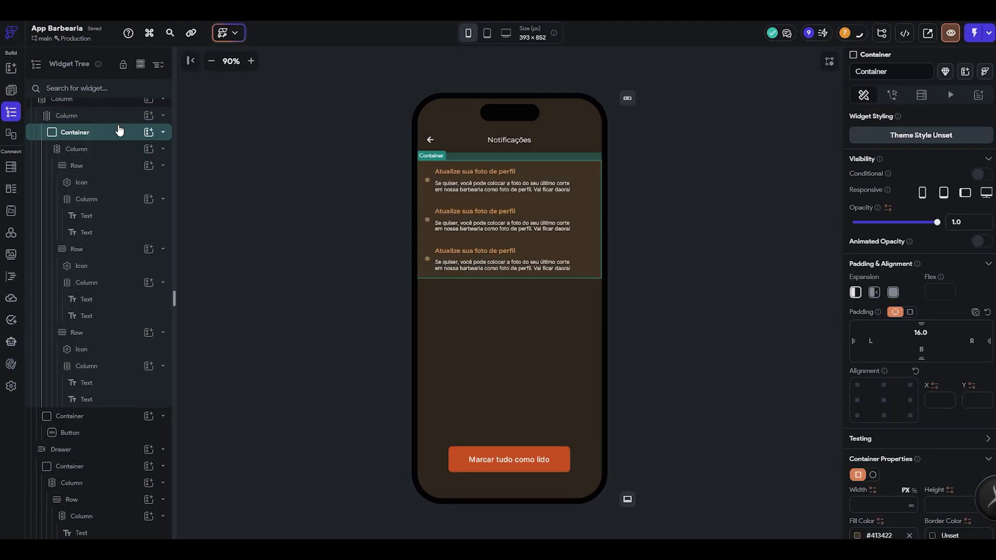
- Rename the duplicated page to historico and collapse its notification container, drawer and app bar in the widget tree
left_click(120, 132)
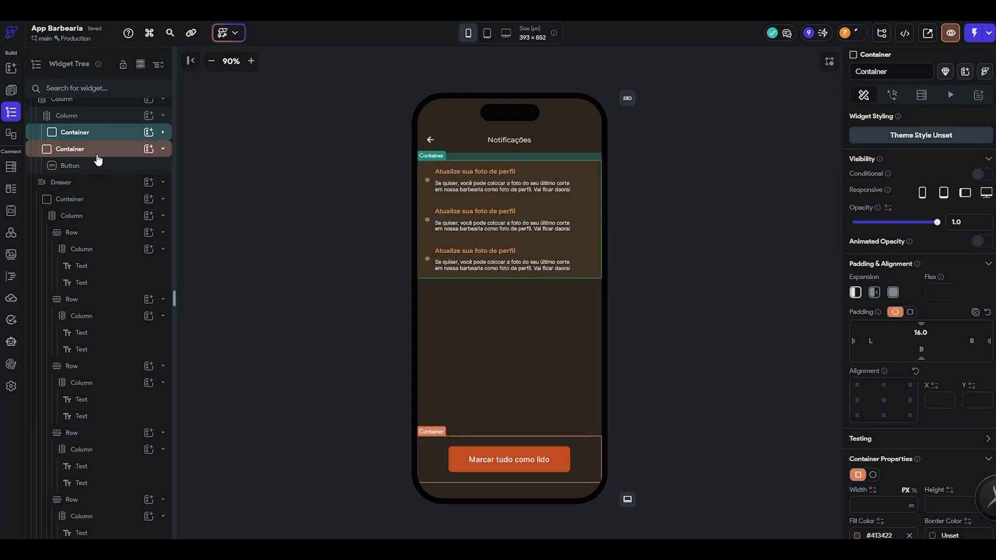
left_click(104, 183)
left_click(106, 184)
double_click(112, 234)
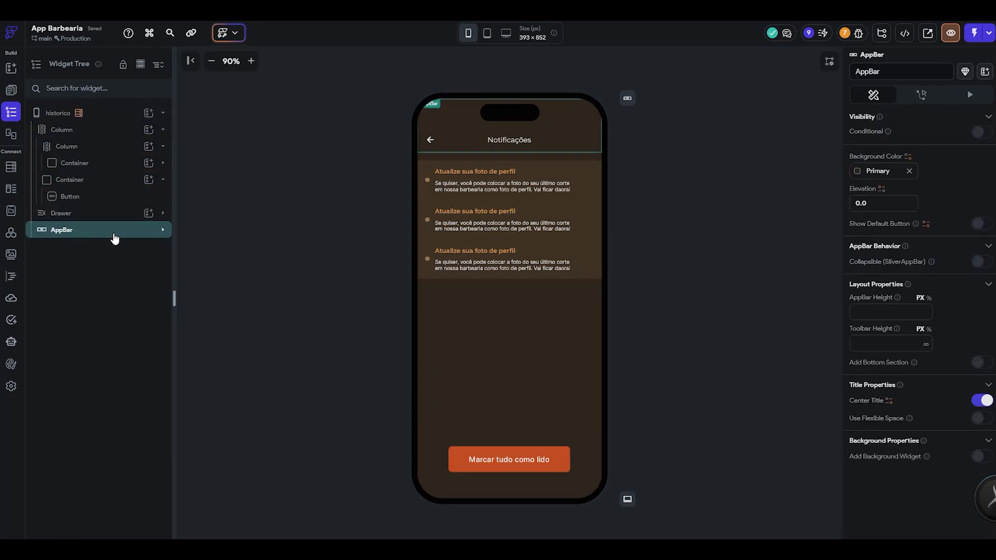
- Check the Figma design and delete the container holding the "Marcar tudo como lido" button from the historico page
key("alt+Tab")
scroll(409, 277, "up", 3)
key("alt+Tab")
left_click(98, 180)
key("Delete")
- Replace the notifications container in the inner column with the copied service card container
left_click(511, 140)
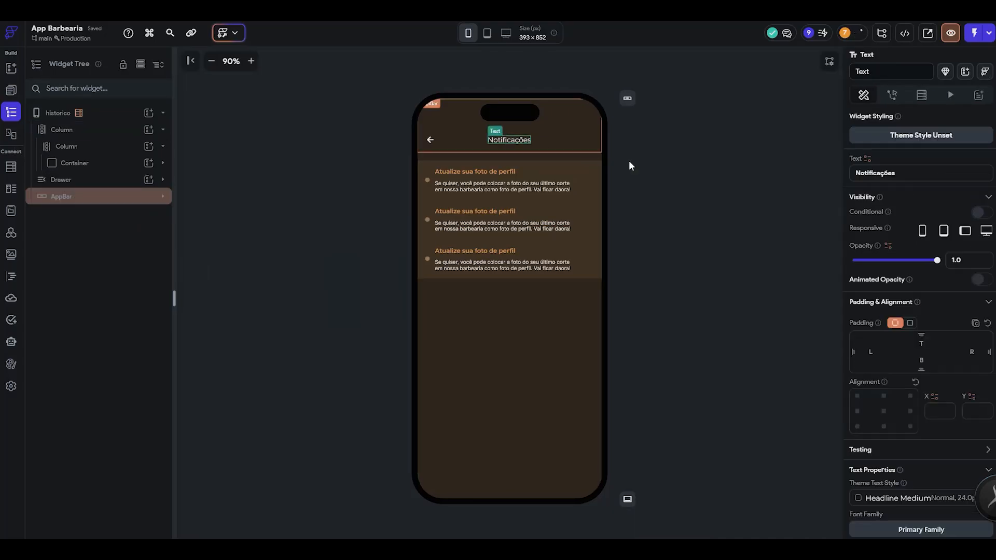
left_click(120, 164)
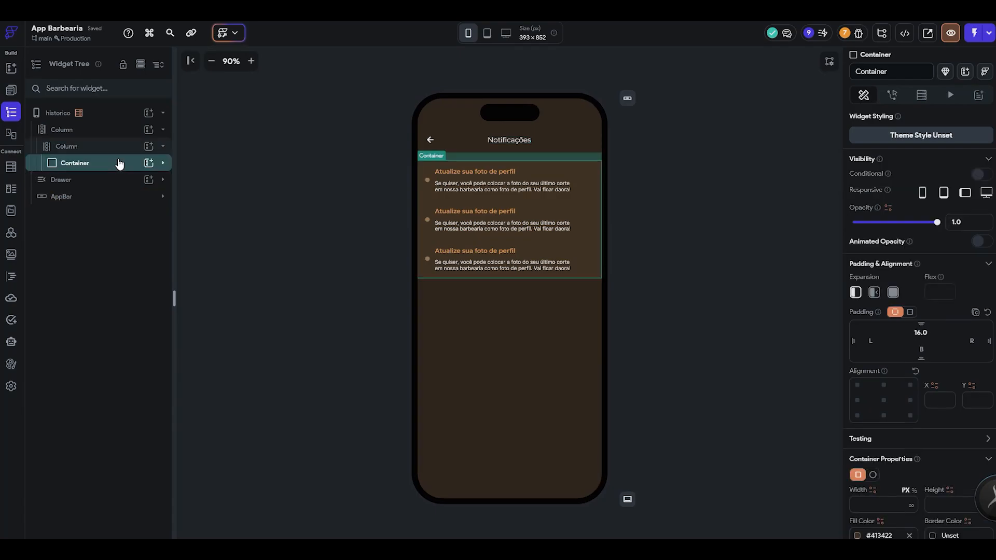
key("Delete")
key("ctrl+v")
left_click(109, 164)
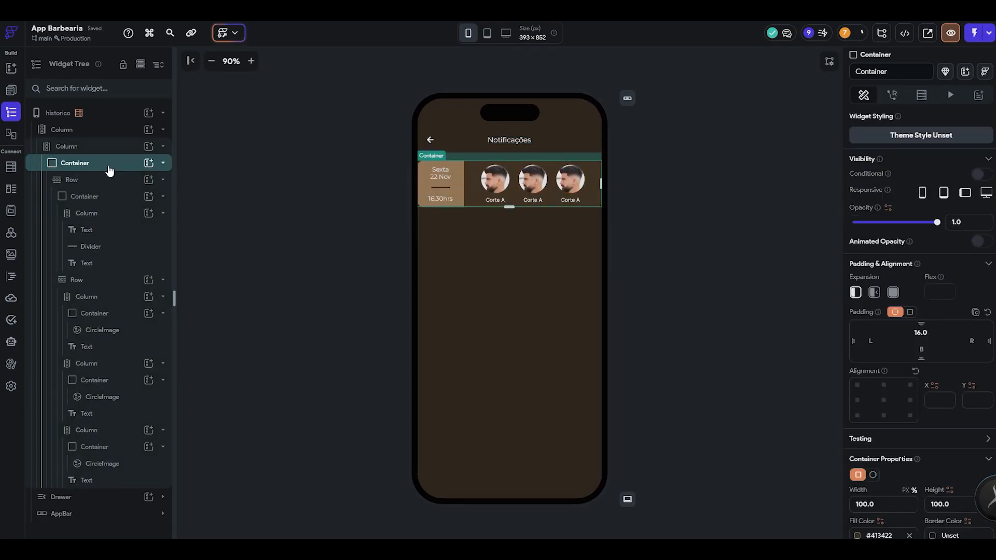
- Set the left and right padding of the inner column around the service card to 8
left_click(101, 148)
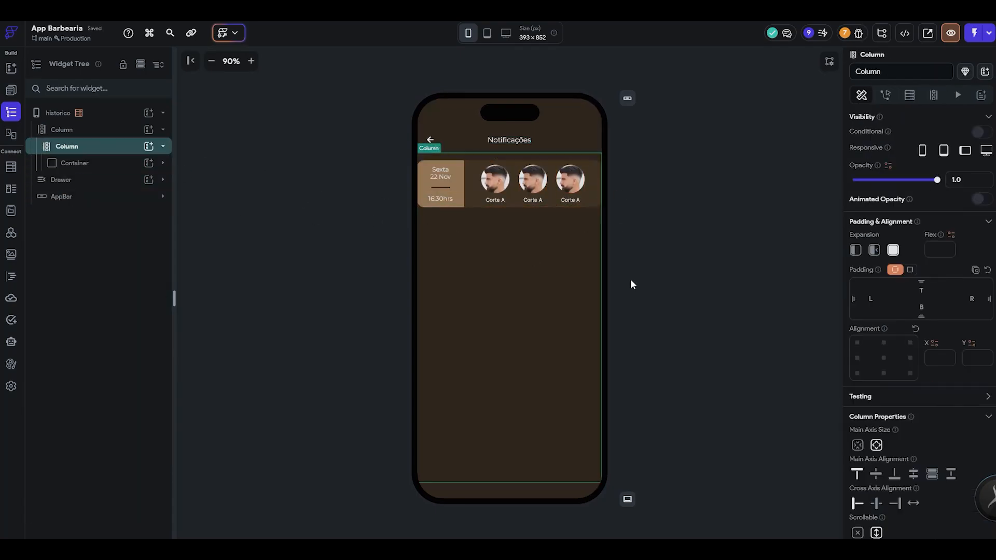
scroll(903, 356, "down", 3)
scroll(903, 356, "up", 3)
type("8")
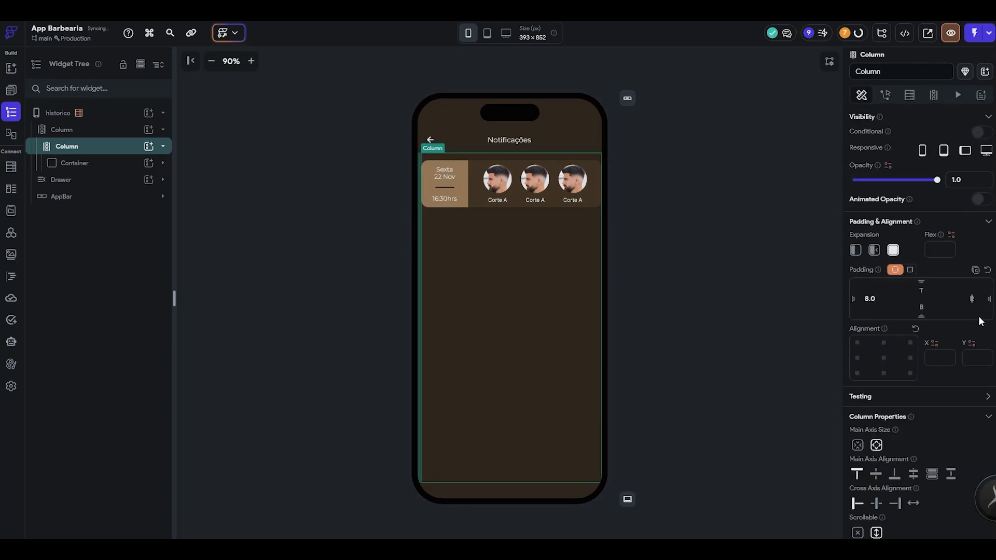
- Change the app bar title to "Histórico de serviços", taking the wording from the Figma History screen
key("alt+Tab")
left_click(353, 192)
key("alt+Tab")
key("alt+Tab")
- Check the heading in the Figma History screen, copy the home page's "Serviços disponíveis" text and paste it into historico's inner column
key("alt+Tab")
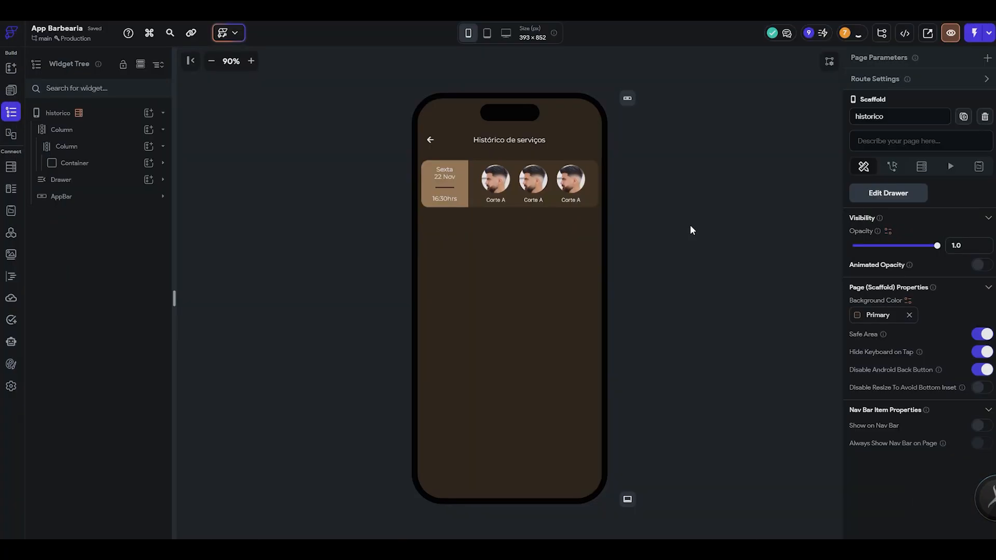
key("alt+Tab")
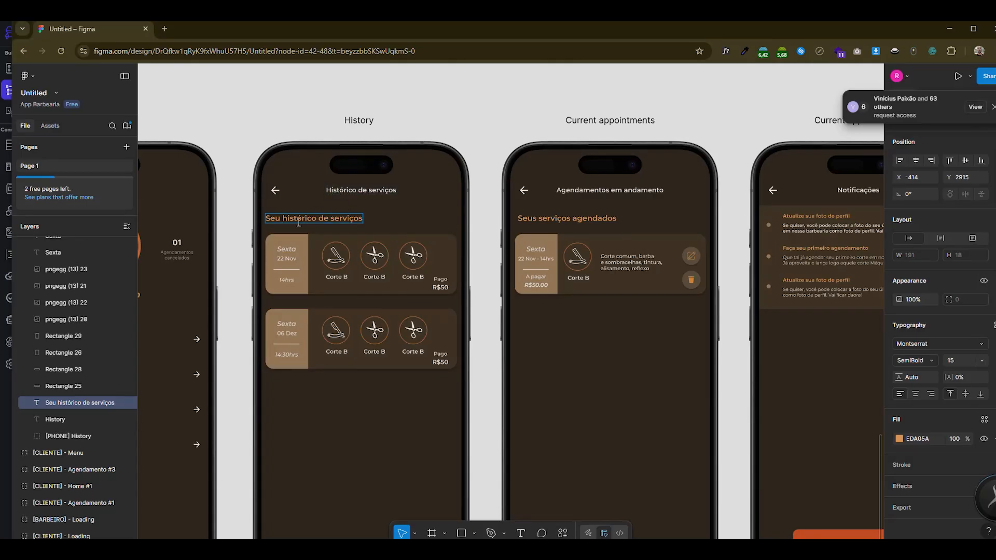
key("alt+Tab")
left_click_drag(98, 200, 94, 404)
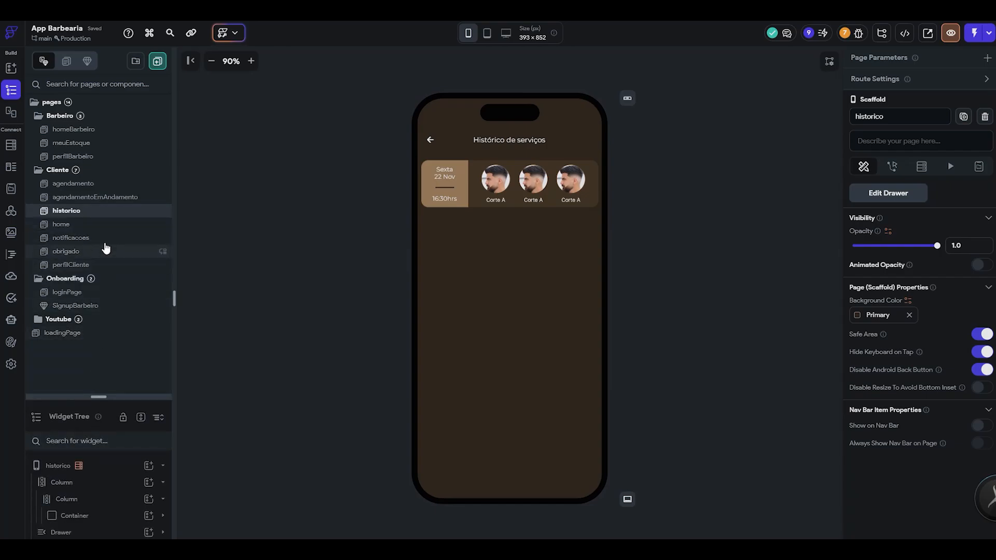
left_click(103, 242)
left_click(104, 224)
left_click(457, 308)
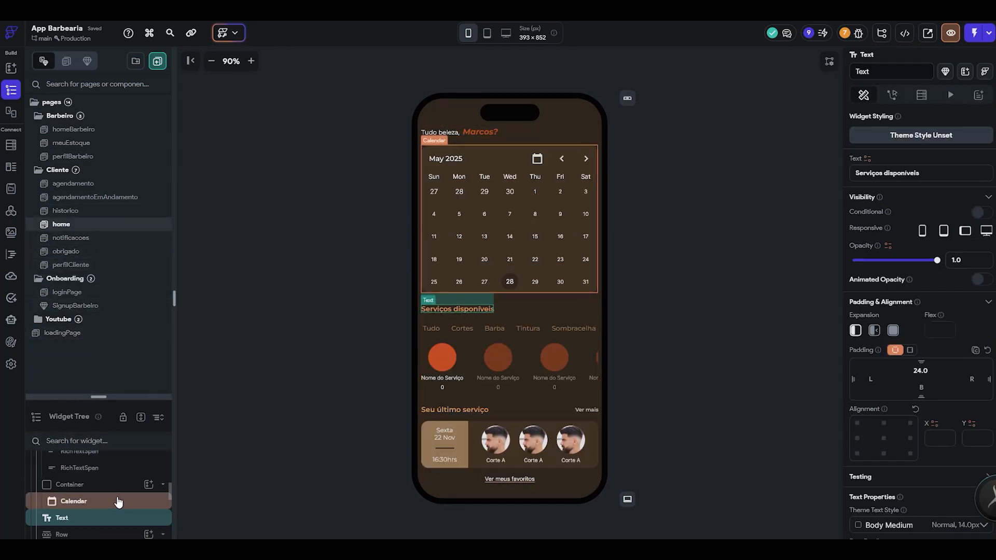
key("ctrl+c")
left_click(94, 210)
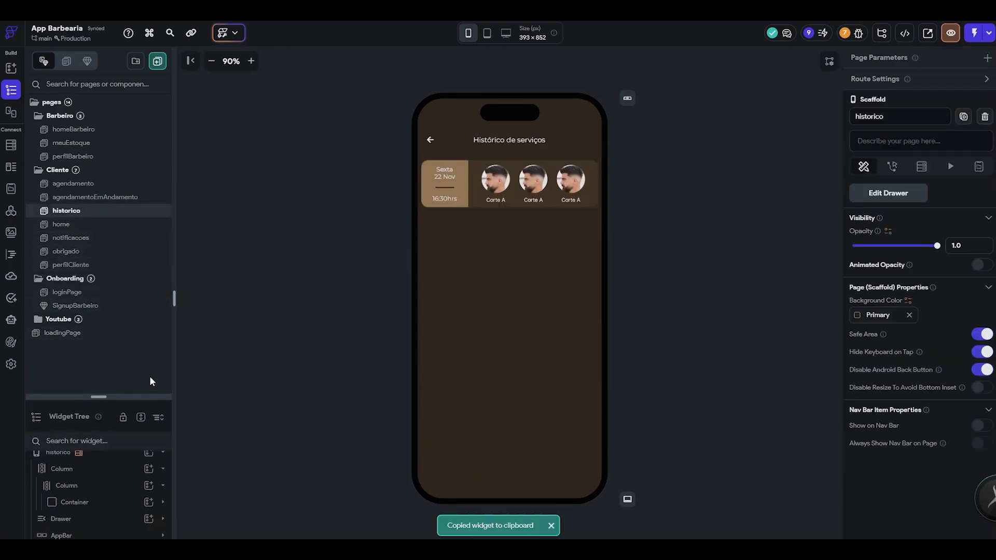
left_click(140, 418)
left_click(120, 146)
key("ctrl+v")
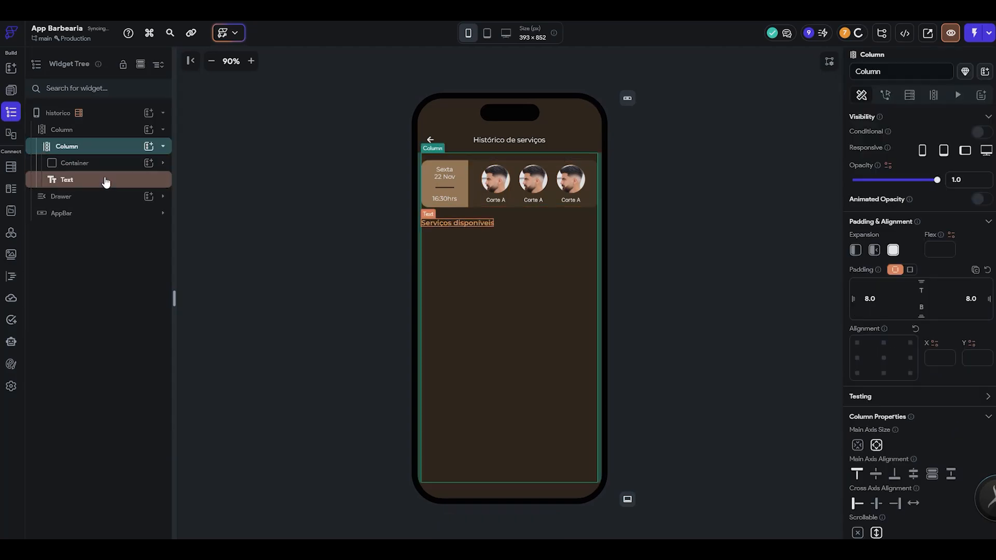
- Move the pasted heading above the service card, reduce its top padding and change its text to "Seu histórico de serviços"
left_click(111, 182)
left_click_drag(104, 185, 102, 154)
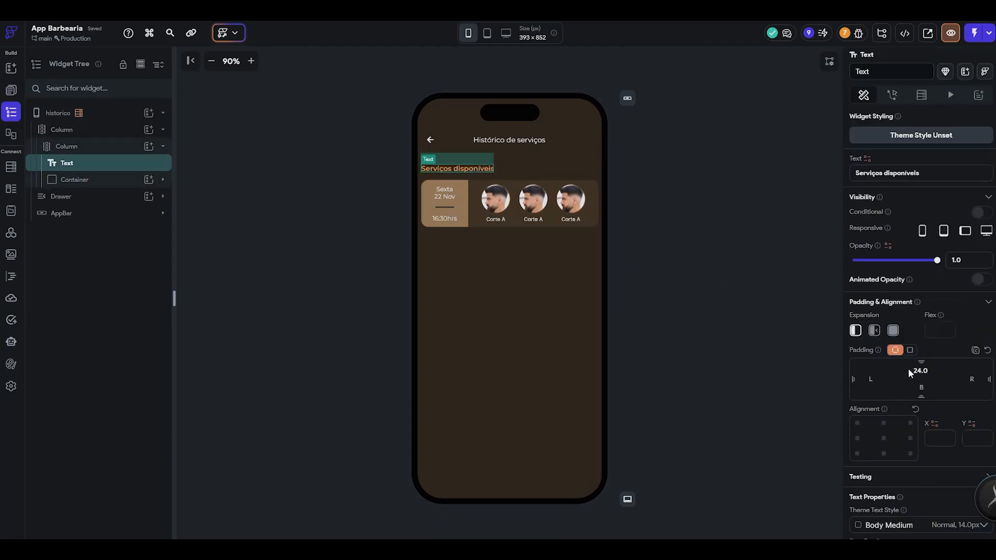
left_click(923, 375)
left_click(923, 373)
double_click(924, 373)
key("alt+Tab")
key("alt+Tab")
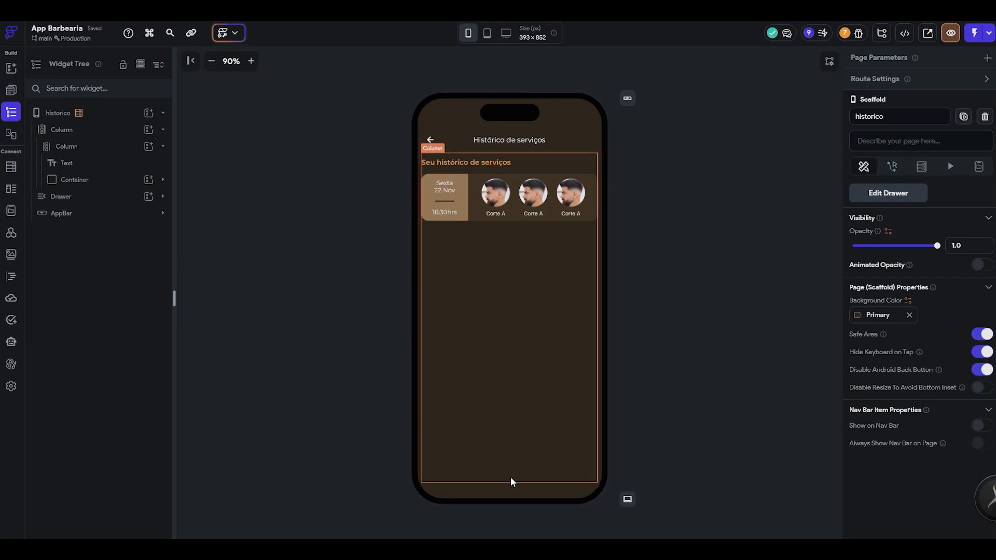
- Remove the page-level backend queries from the historico and notificacoes pages
left_click(739, 296)
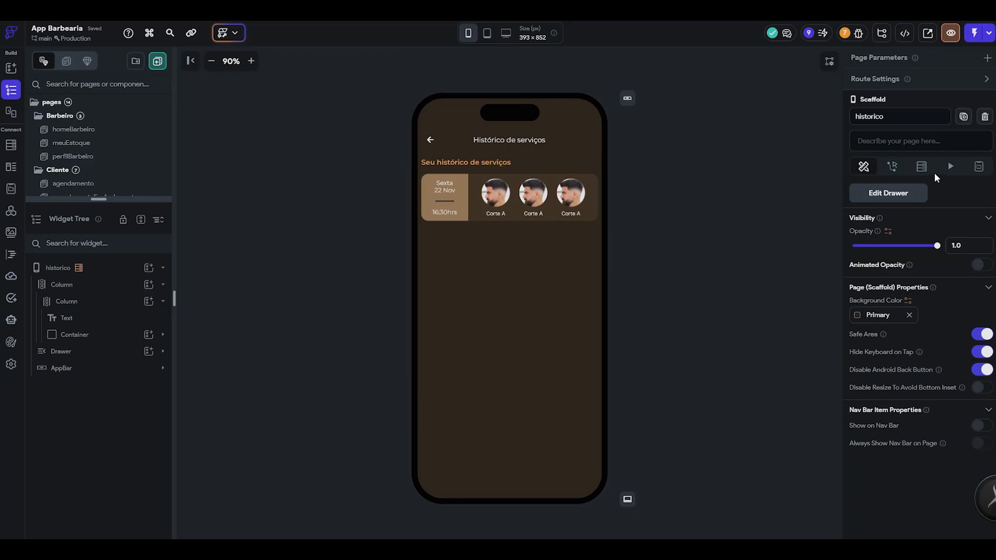
left_click(934, 169)
left_click(899, 235)
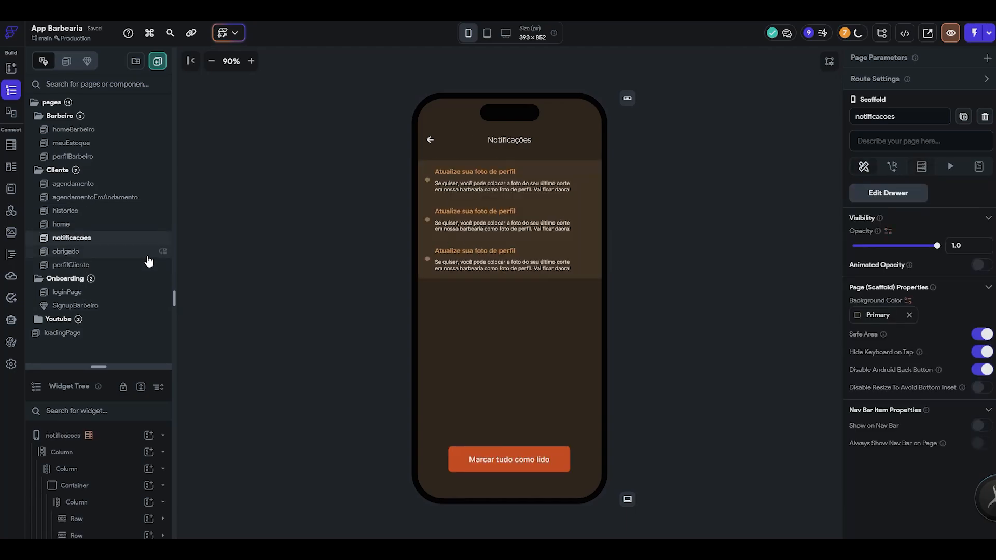
left_click(103, 435)
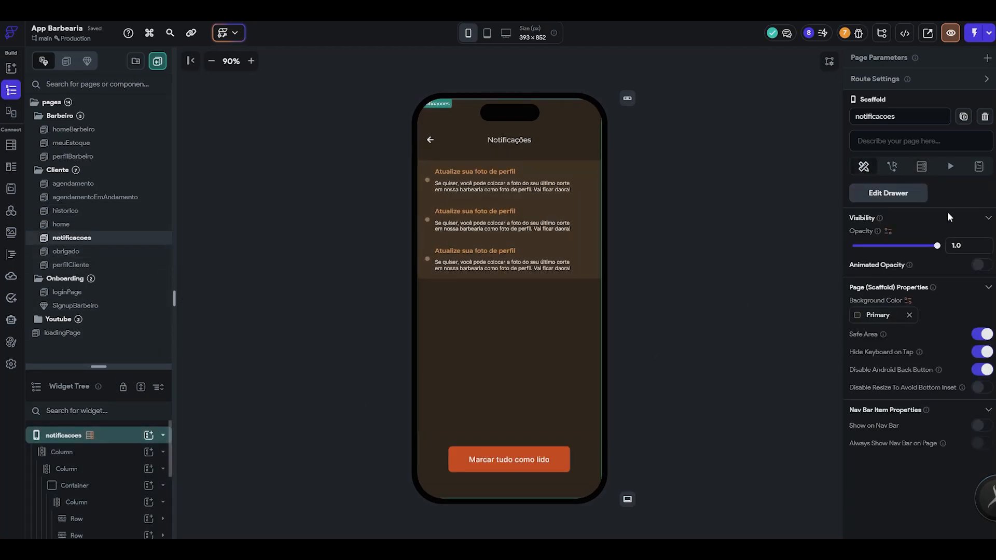
left_click(923, 167)
left_click(718, 218)
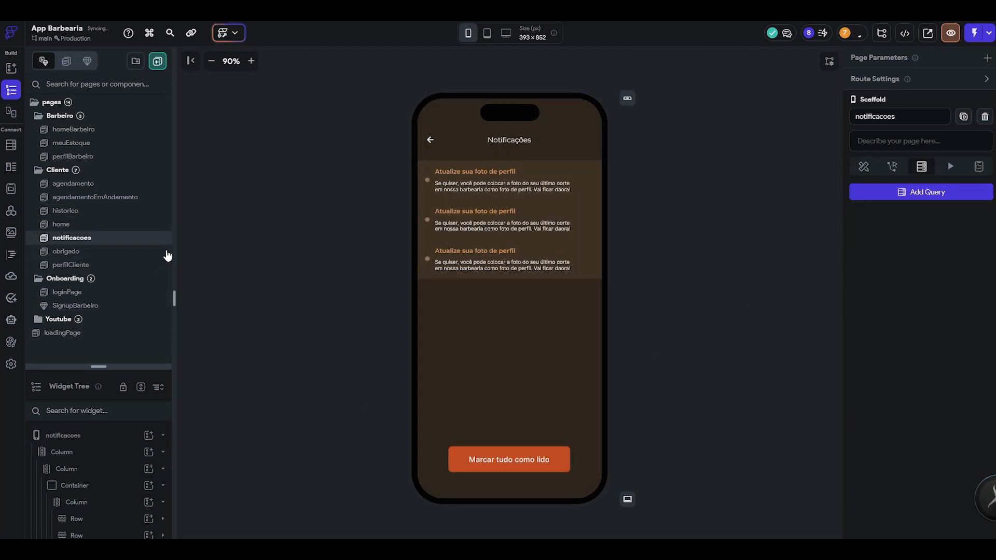
- Duplicate the historico page and rename the copy to agendamentoAndamento
key("ctrl+super+Right")
key("ctrl+super+Left")
left_click(101, 224)
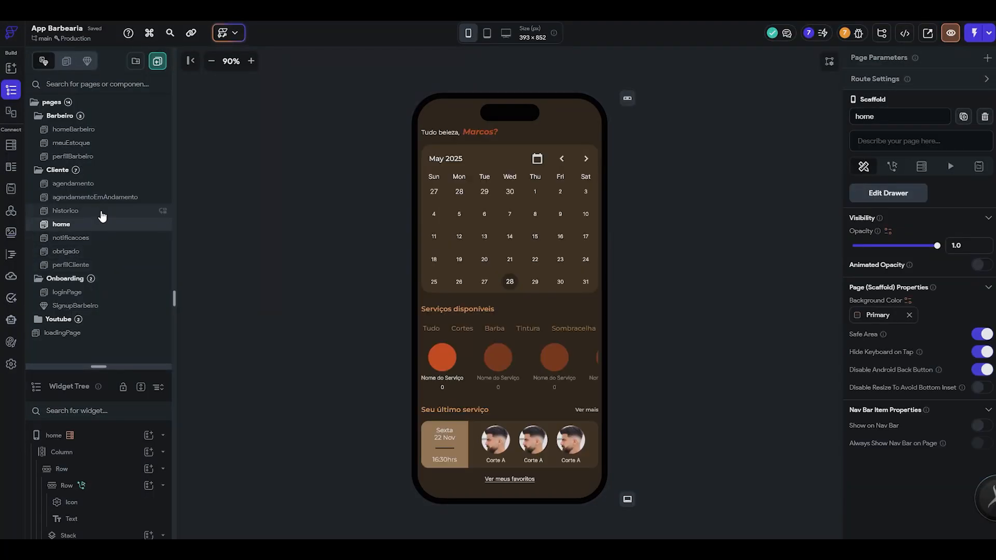
left_click(99, 210)
right_click(94, 214)
left_click(123, 261)
key("ctrl+super+Right")
key("ctrl+super+Left")
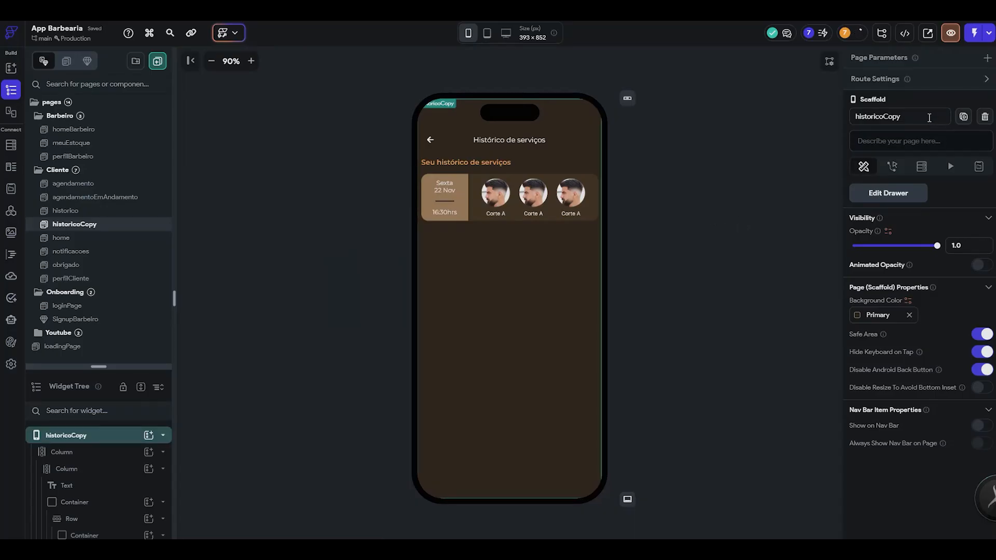
left_click_drag(929, 117, 768, 127)
type("agendamentoAndamento")
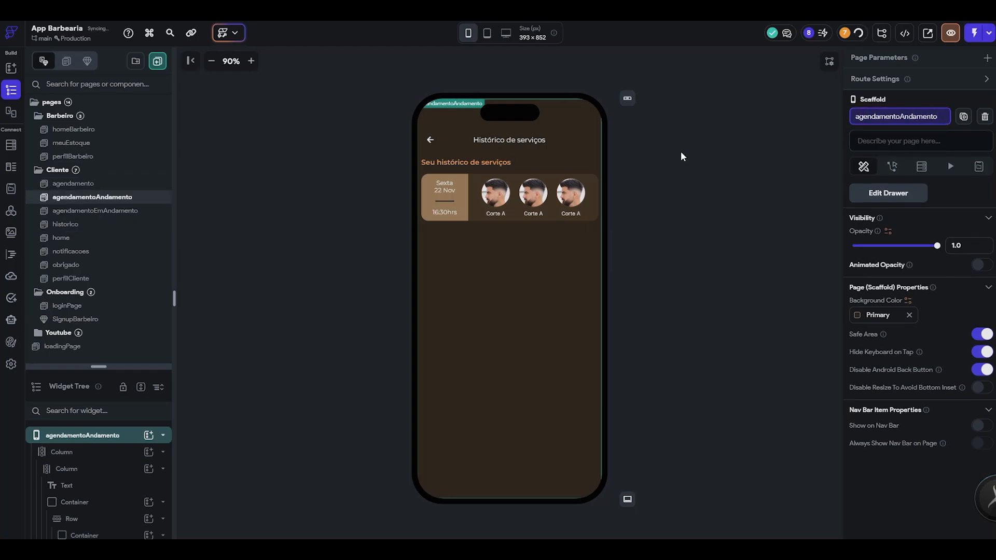
- Delete the old agendamentoEmAndamento page and confirm its removal
right_click(125, 211)
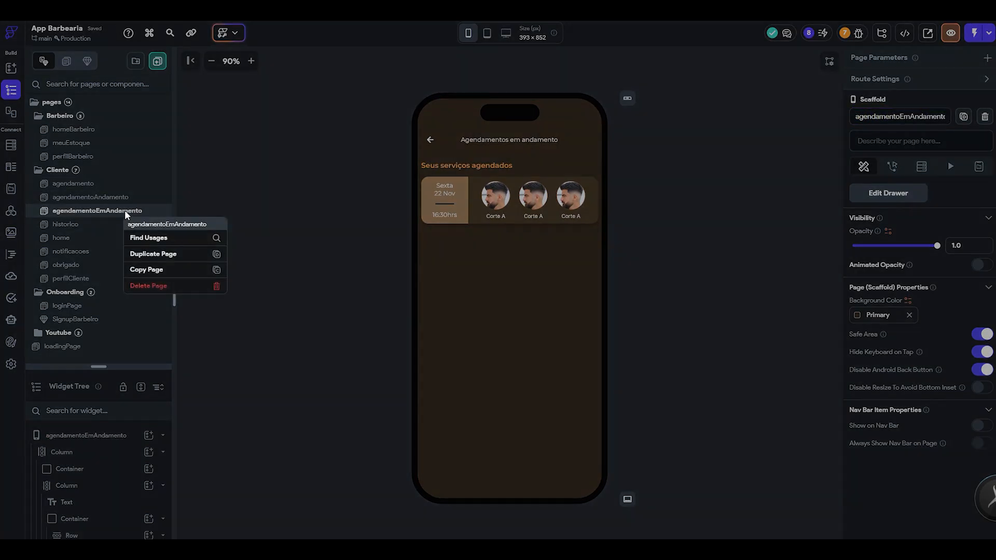
left_click(160, 286)
key("Return")
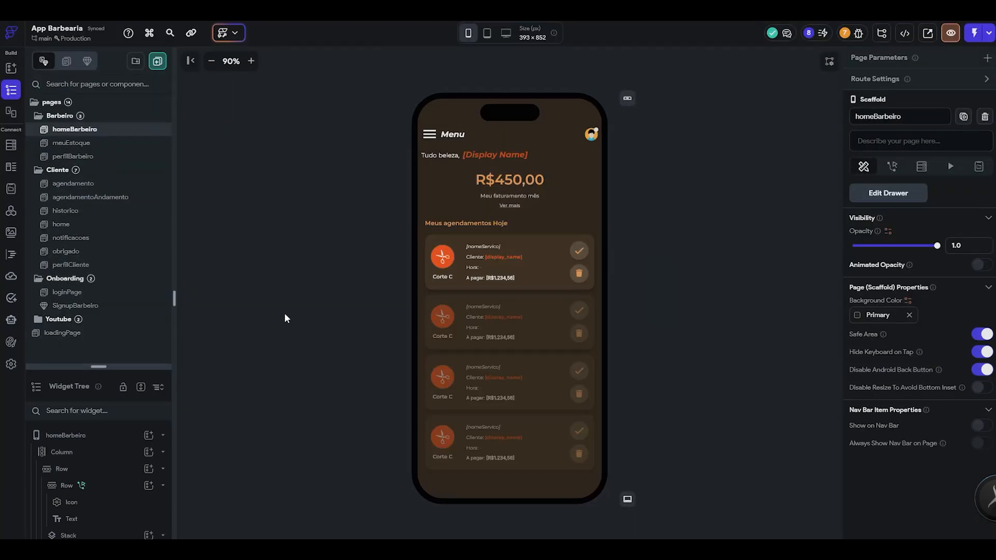
- Switch to Figma and review the customer and barber screens to see which pages the app still needs
key("alt+Tab")
scroll(452, 254, "down", 3)
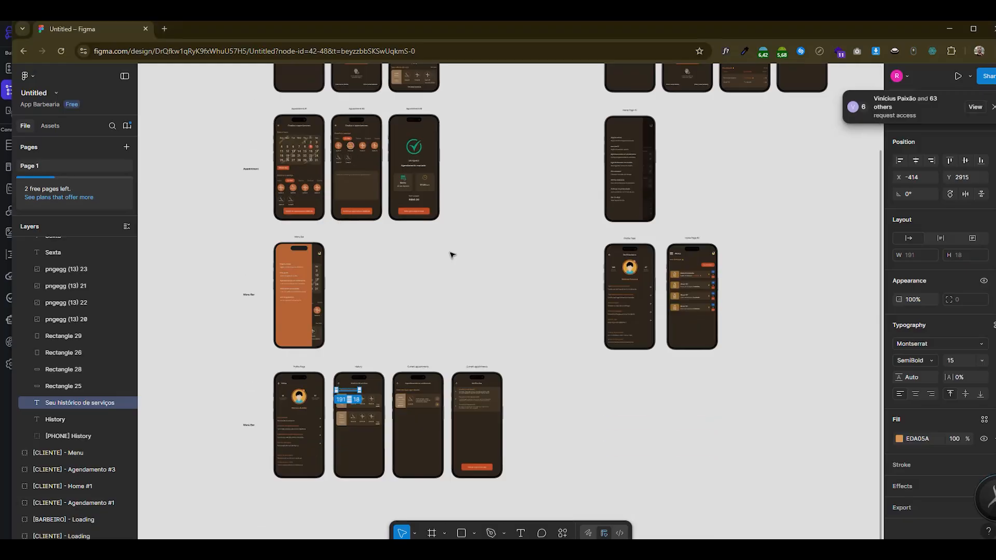
scroll(453, 255, "up", 4)
scroll(295, 279, "up", 3)
scroll(295, 279, "down", 5)
scroll(294, 280, "down", 10)
scroll(319, 270, "up", 2)
left_click(595, 401)
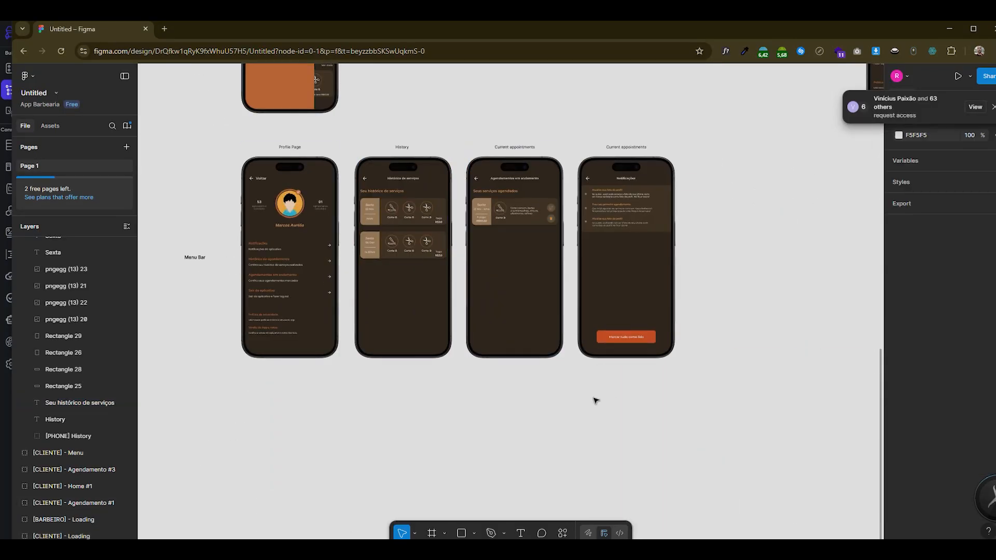
scroll(596, 400, "up", 6)
scroll(595, 401, "up", 10)
scroll(246, 308, "down", 4)
scroll(674, 383, "up", 3)
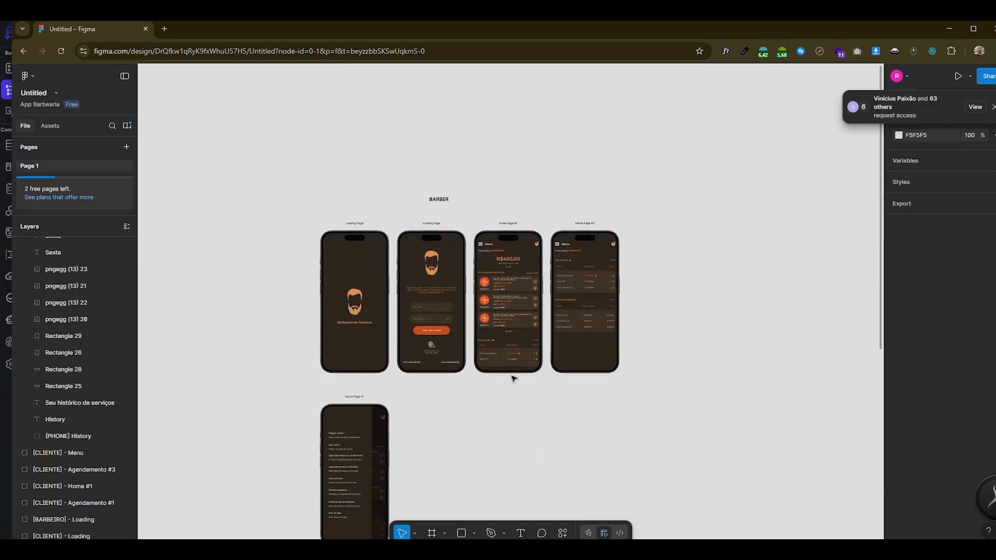
scroll(553, 385, "down", 5)
scroll(321, 359, "up", 2)
scroll(349, 361, "down", 2)
scroll(542, 378, "up", 5)
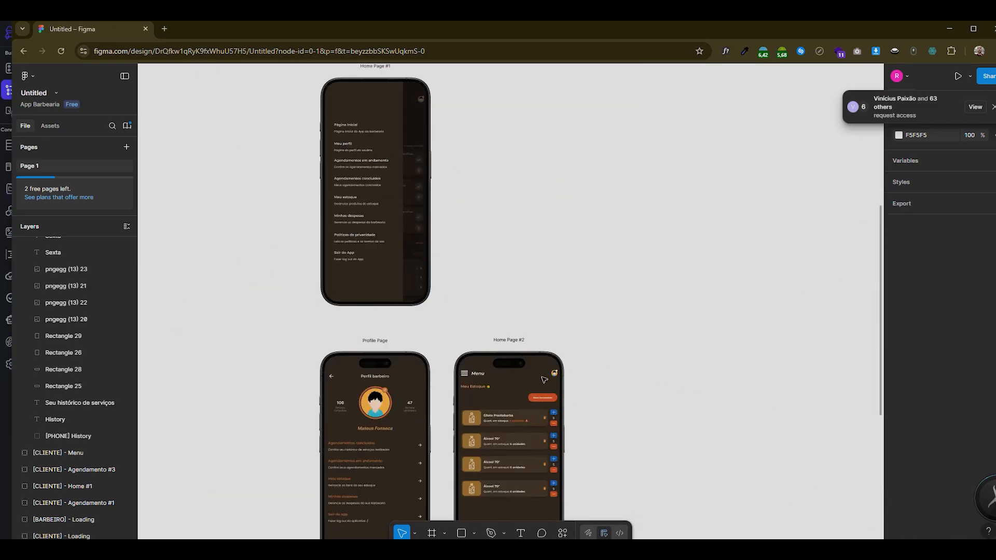
scroll(544, 380, "down", 3)
scroll(707, 378, "down", 2)
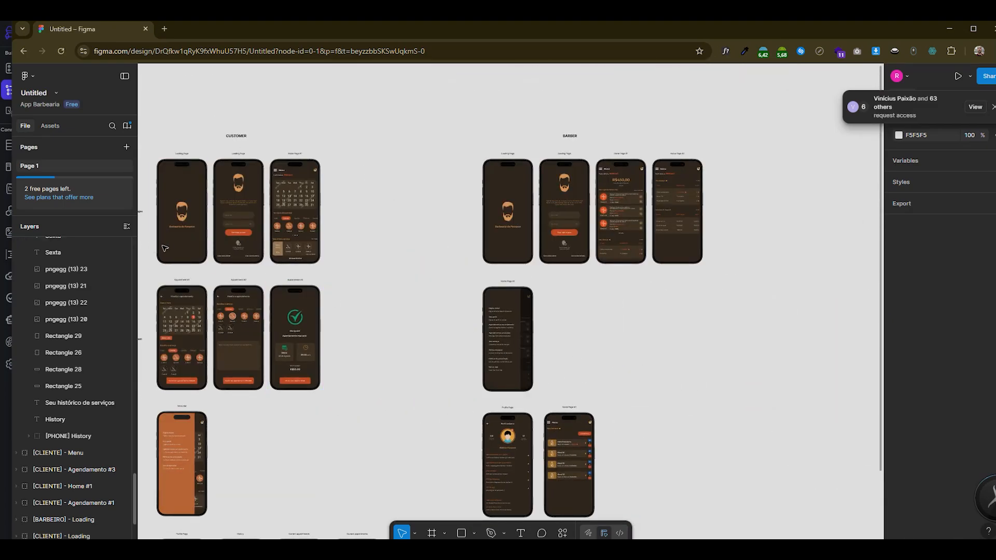